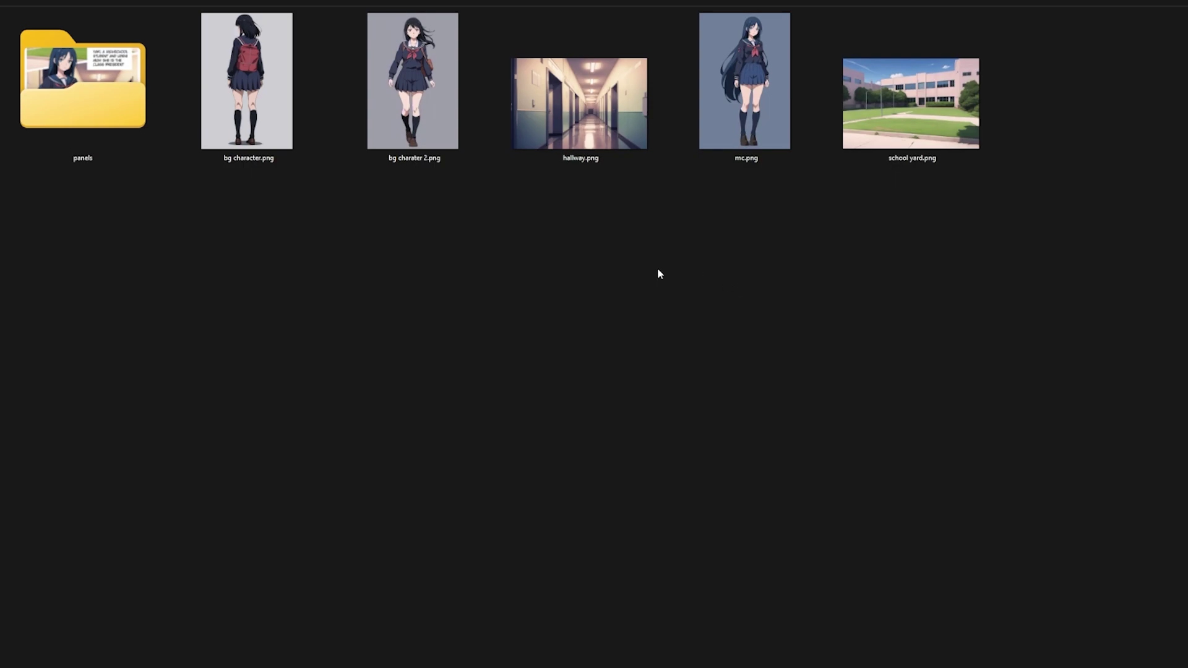
Step: Switch to the RunDiffusion session in Brave and look at the ADetailer settings for text-to-image generation
{"action": "mouse_move", "coordinate": [558, 657]}
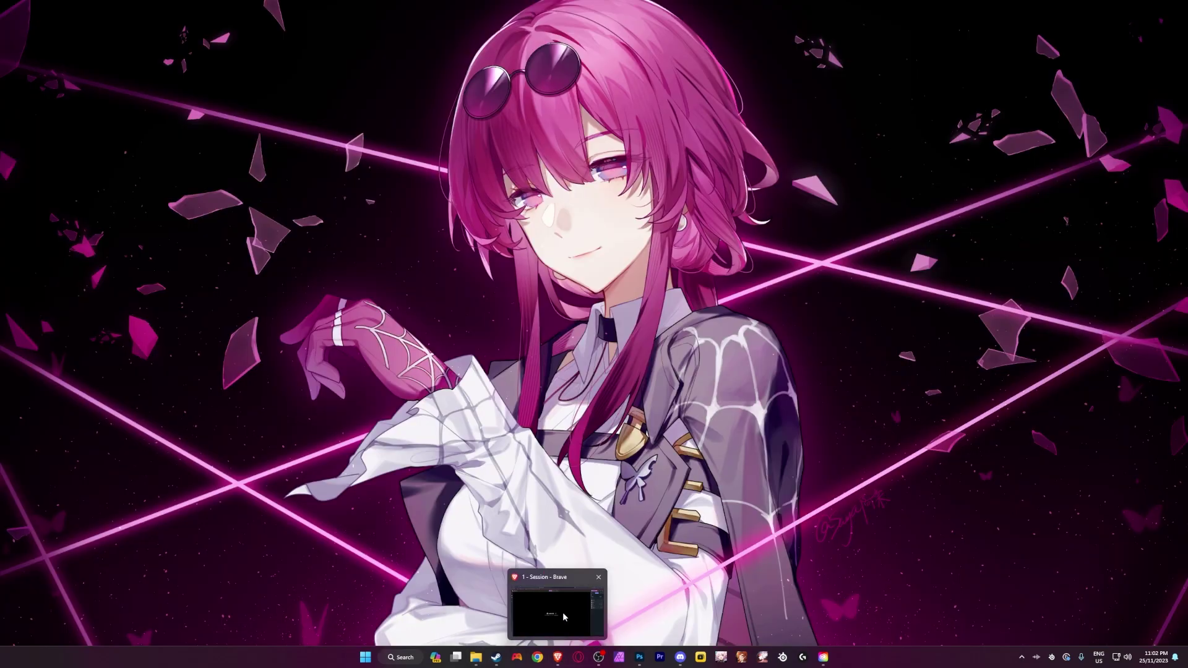
{"action": "left_click", "coordinate": [562, 611]}
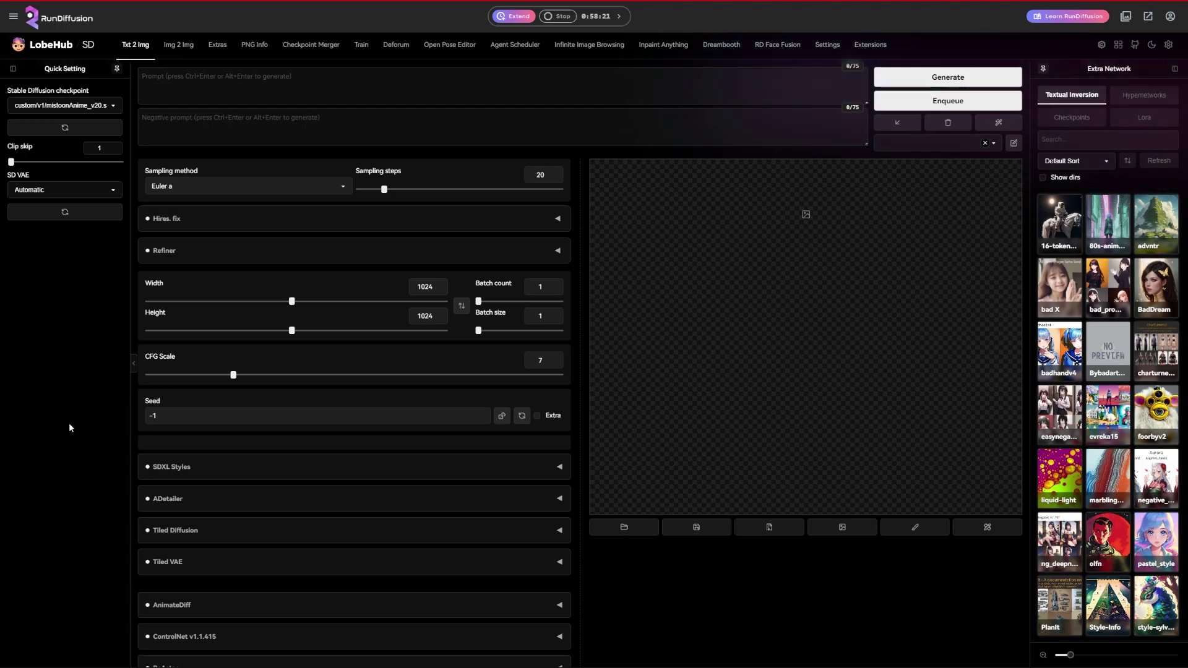
{"action": "scroll", "coordinate": [69, 422], "scroll_direction": "down", "scroll_amount": 2}
{"action": "left_click", "coordinate": [186, 409]}
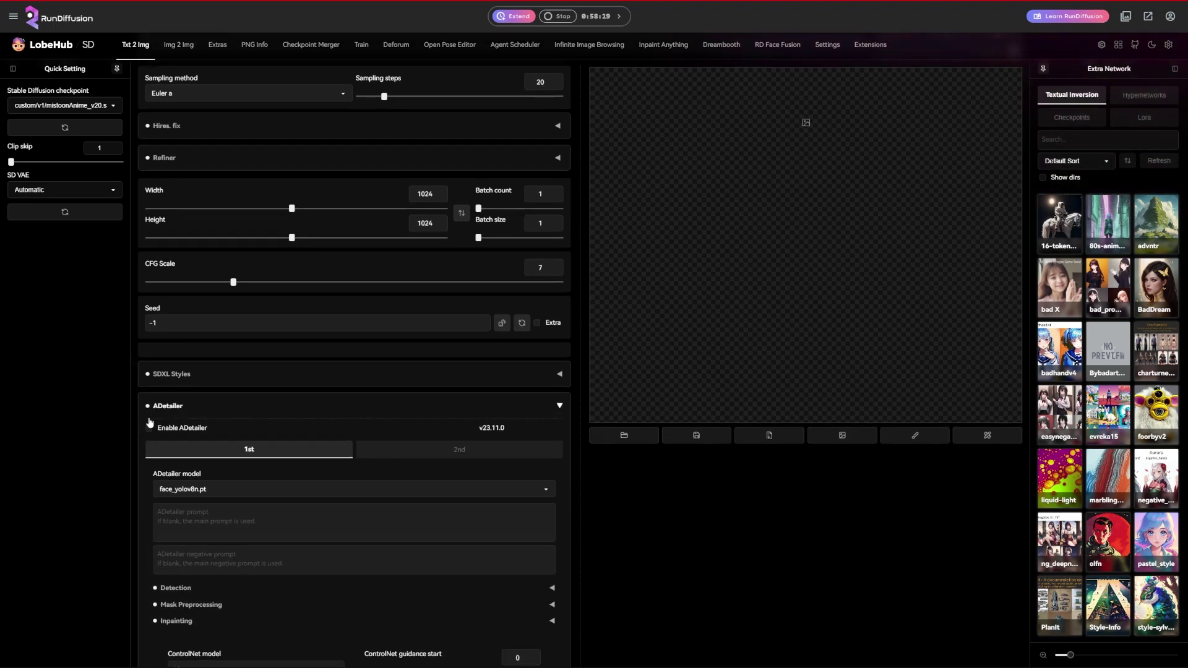
{"action": "left_click", "coordinate": [188, 403]}
{"action": "scroll", "coordinate": [450, 260], "scroll_direction": "up", "scroll_amount": 2}
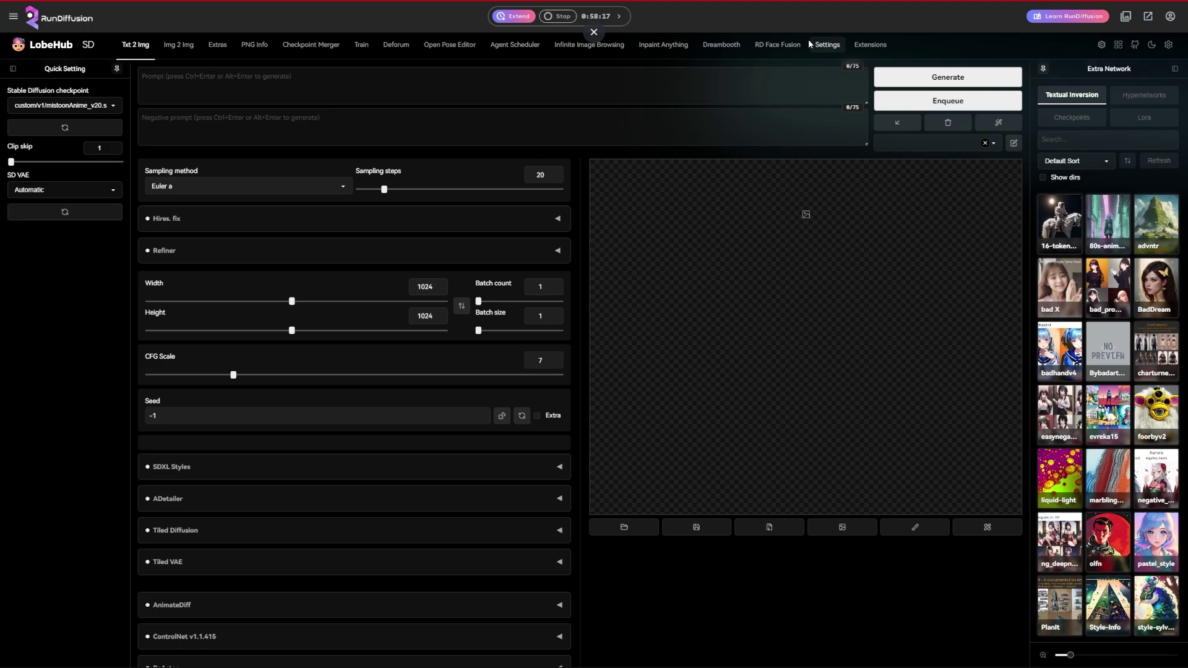
Step: Load the list of available extensions, search it for "adetailer", and check the installed extensions
{"action": "left_click", "coordinate": [828, 46]}
{"action": "left_click", "coordinate": [870, 45]}
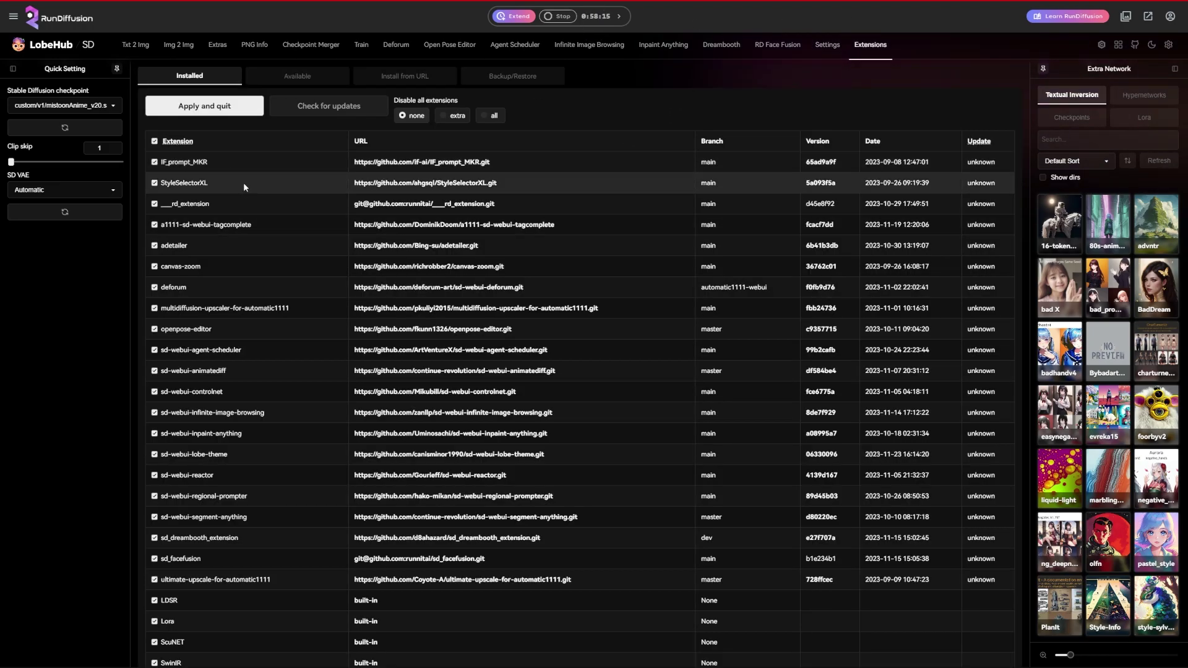
{"action": "left_click", "coordinate": [287, 87]}
{"action": "left_click", "coordinate": [224, 106]}
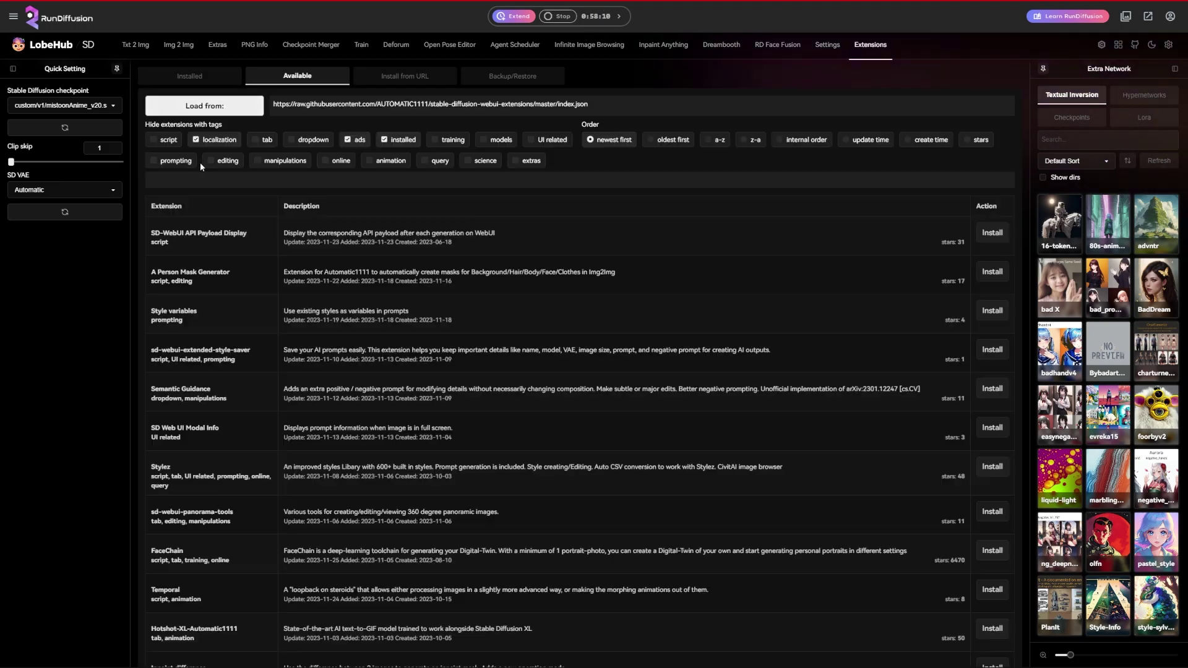
{"action": "left_click", "coordinate": [196, 180]}
{"action": "type", "text": "ade"}
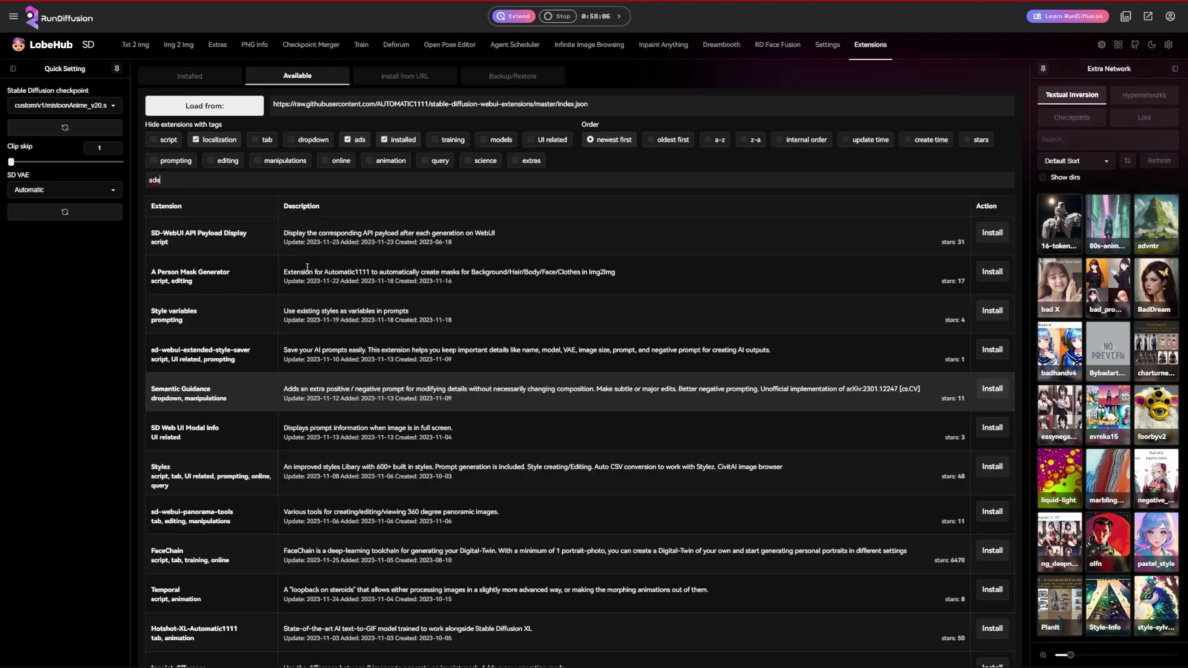
{"action": "type", "text": "tailer"}
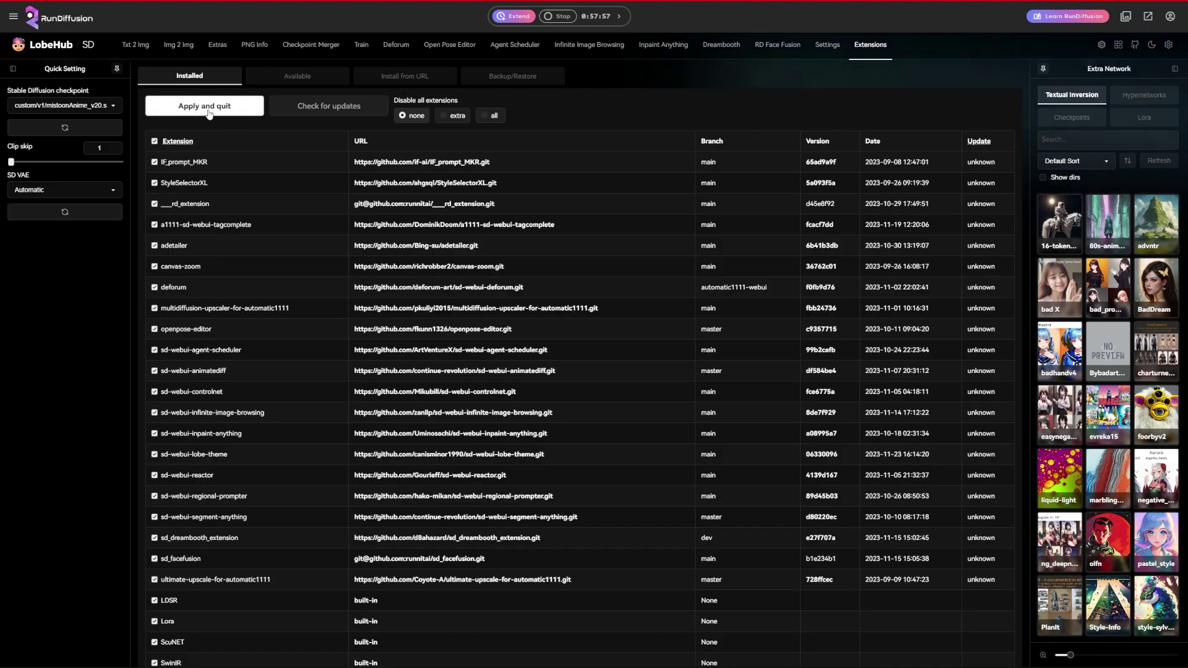
{"action": "left_click", "coordinate": [209, 112]}
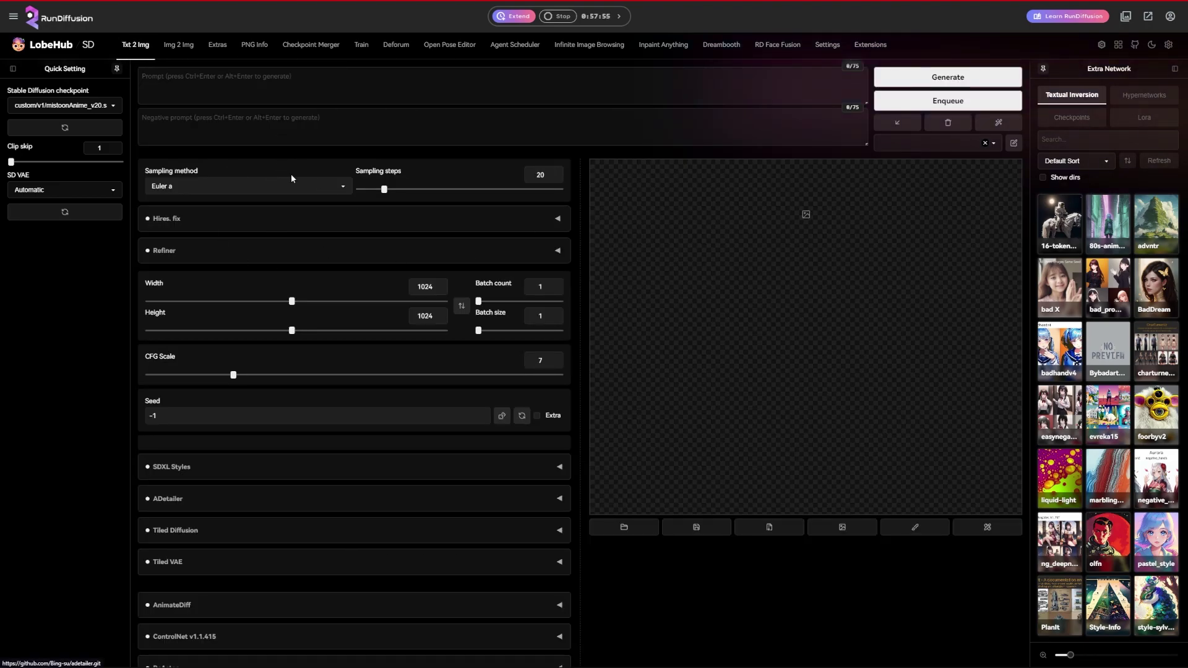
Step: Set the sampling steps to 30 and the image size to 512 wide by 768 high
{"action": "type", "text": "30"}
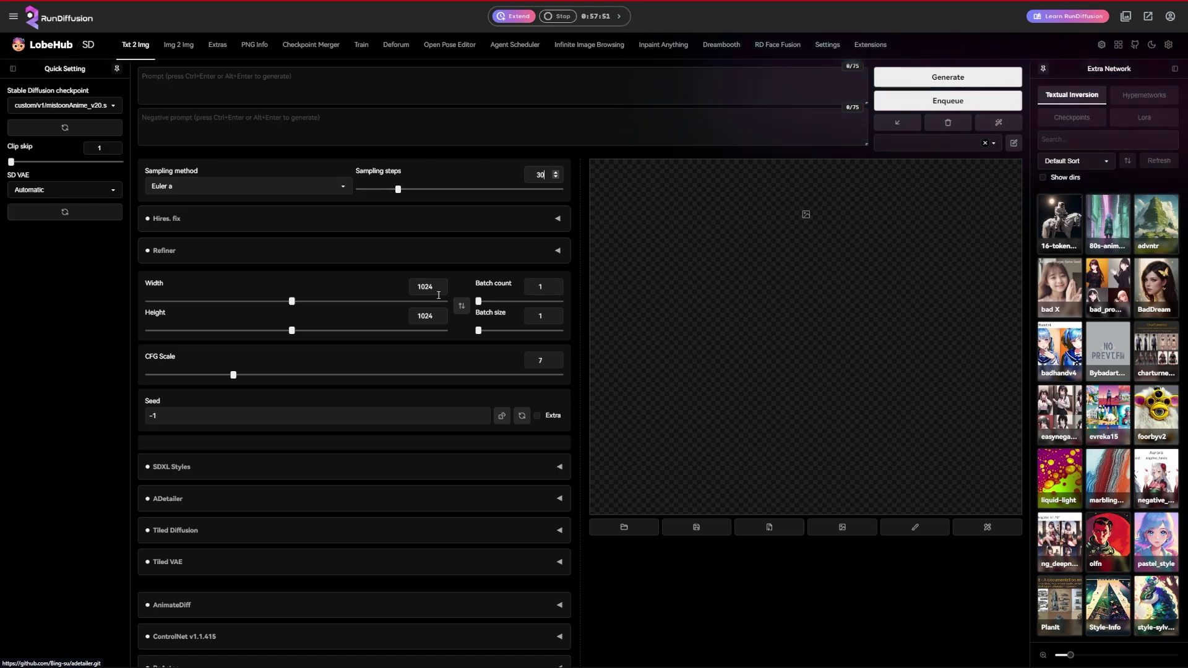
{"action": "left_click_drag", "start_coordinate": [438, 295], "coordinate": [340, 291]}
{"action": "type", "text": "512"}
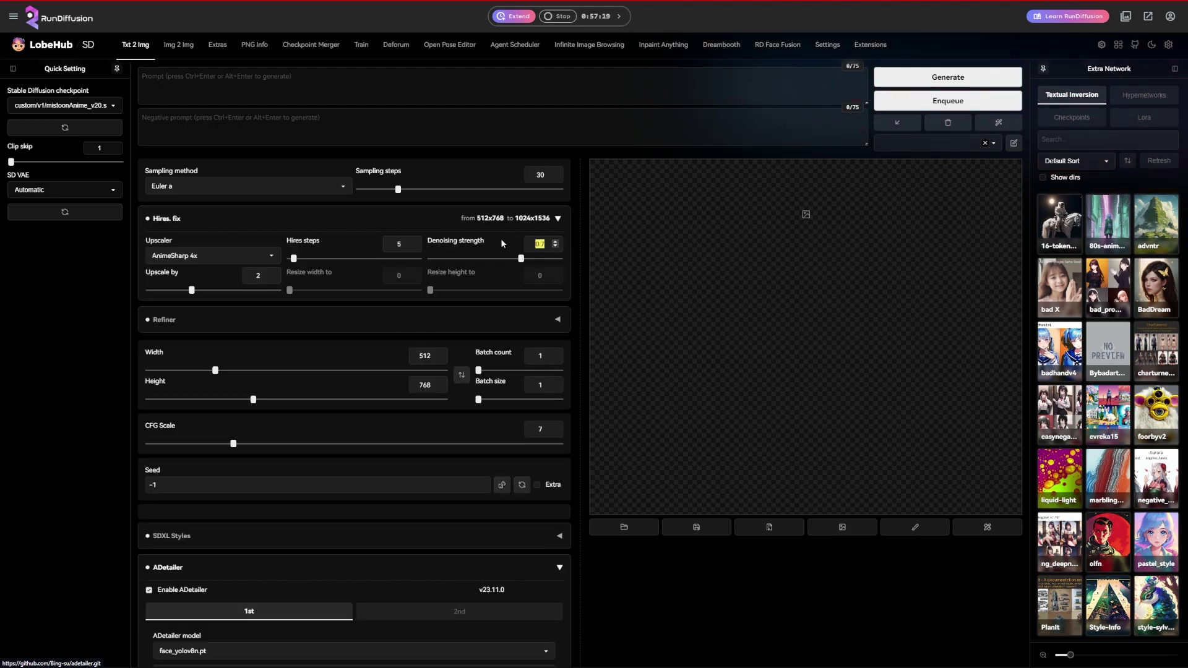
Step: Set the Hires. fix denoising strength to 0.3 and its upscale factor to 4, using the AnimeSharp 4x upscaler
{"action": "type", "text": "0.3"}
{"action": "left_click", "coordinate": [265, 283]}
{"action": "type", "text": "4"}
Step: Enter the prompt "anime girl, school uniform, standing, simple background"
{"action": "left_click", "coordinate": [167, 93]}
{"action": "type", "text": "anime girl, school uniform, standing, simple background"}
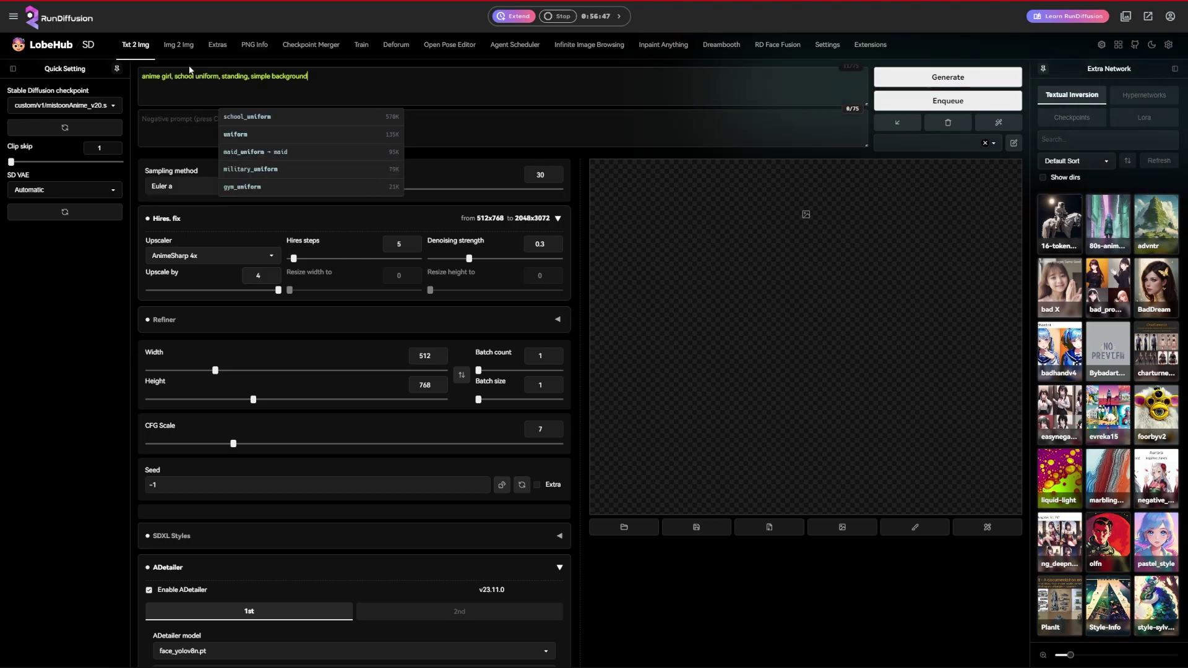
{"action": "mouse_move", "coordinate": [152, 83]}
{"action": "left_mouse_down"}
{"action": "mouse_move", "coordinate": [318, 80]}
{"action": "mouse_move", "coordinate": [146, 82]}
{"action": "left_mouse_up"}
{"action": "left_click", "coordinate": [320, 75]}
Step: Enter worst quality and low quality as the comma-separated terms of the negative prompt
{"action": "left_click", "coordinate": [182, 128]}
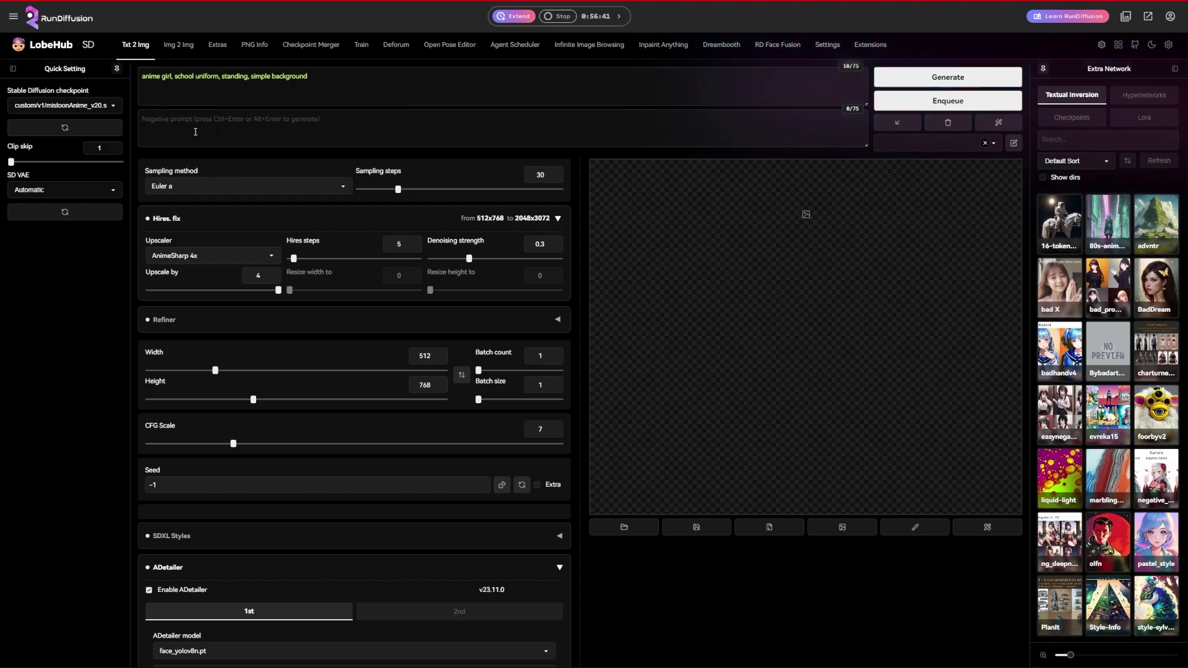
{"action": "type", "text": "/"}
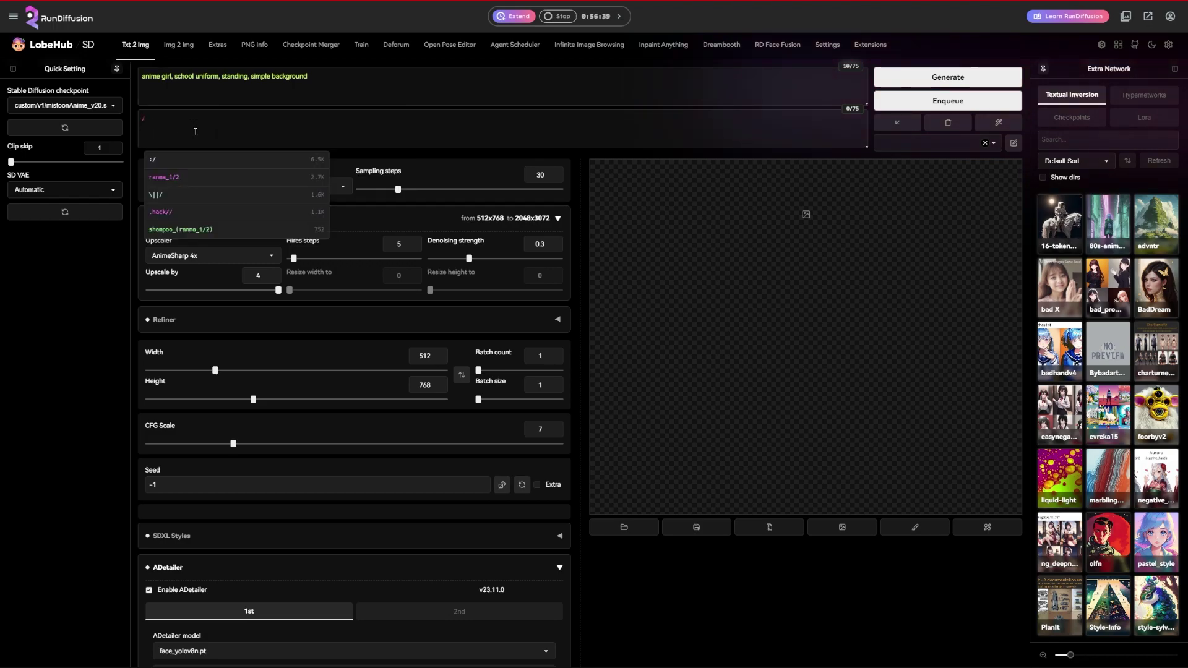
{"action": "key", "text": "BackSpace"}
{"action": "type", "text": "worst qaulit"}
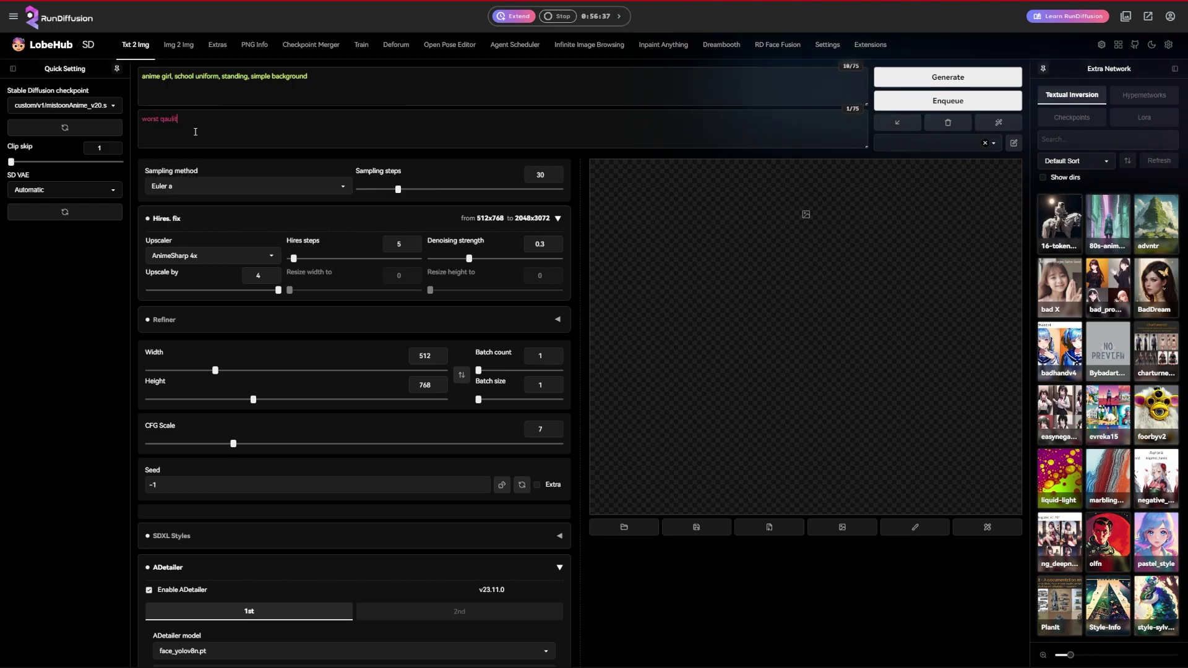
{"action": "type", "text": "y, low low quality,"}
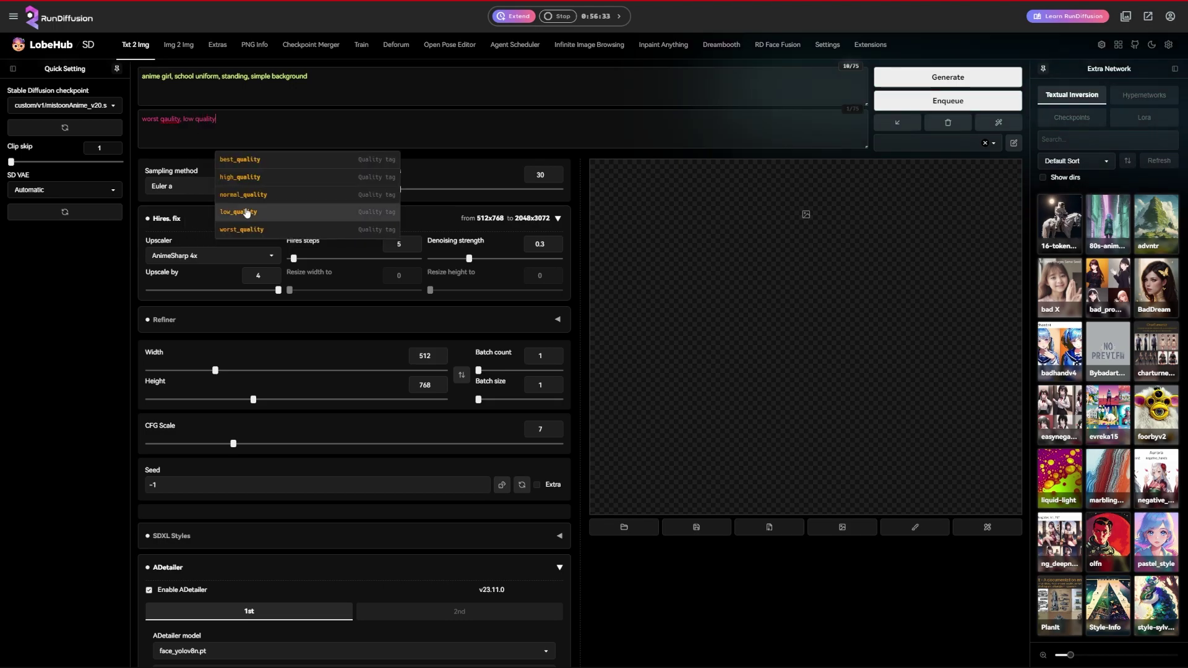
{"action": "key", "text": "BackSpace"}
{"action": "key", "text": "BackSpace"}
{"action": "key", "text": "BackSpace"}
{"action": "key", "text": "BackSpace"}
{"action": "key", "text": "BackSpace"}
{"action": "key", "text": "BackSpace"}
{"action": "key", "text": "BackSpace"}
{"action": "key", "text": "BackSpace"}
{"action": "key", "text": "BackSpace"}
{"action": "key", "text": "BackSpace"}
{"action": "key", "text": "BackSpace"}
{"action": "key", "text": "BackSpace"}
{"action": "key", "text": "BackSpace"}
{"action": "type", "text": "quality,"}
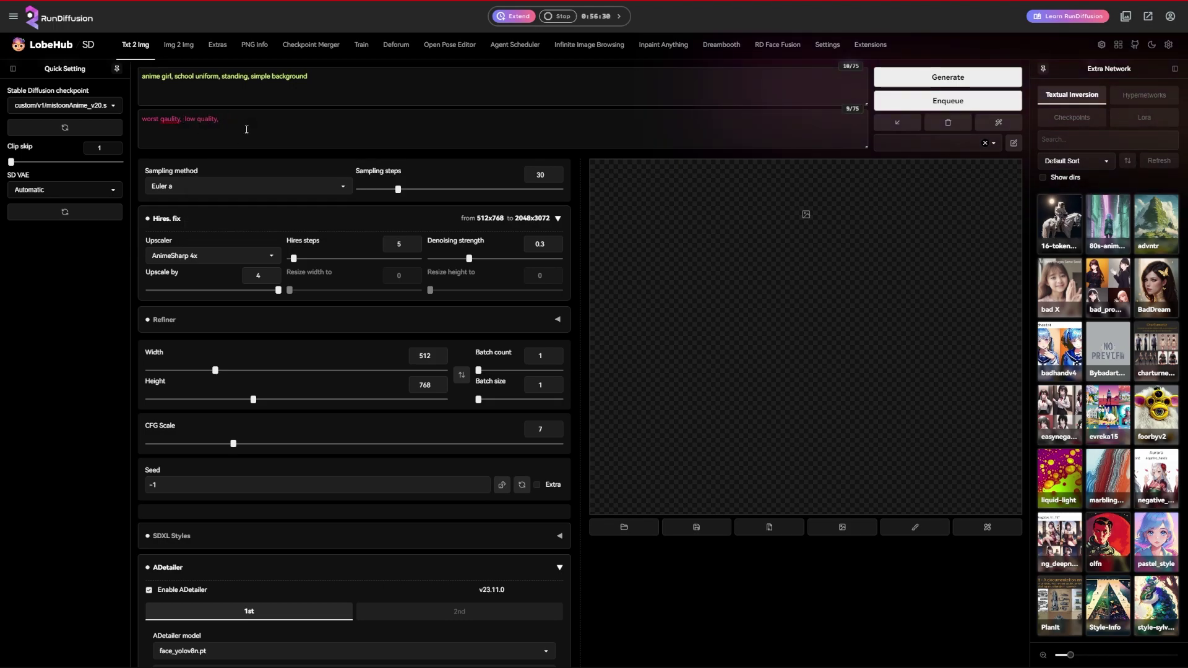
{"action": "key", "text": "BackSpace"}
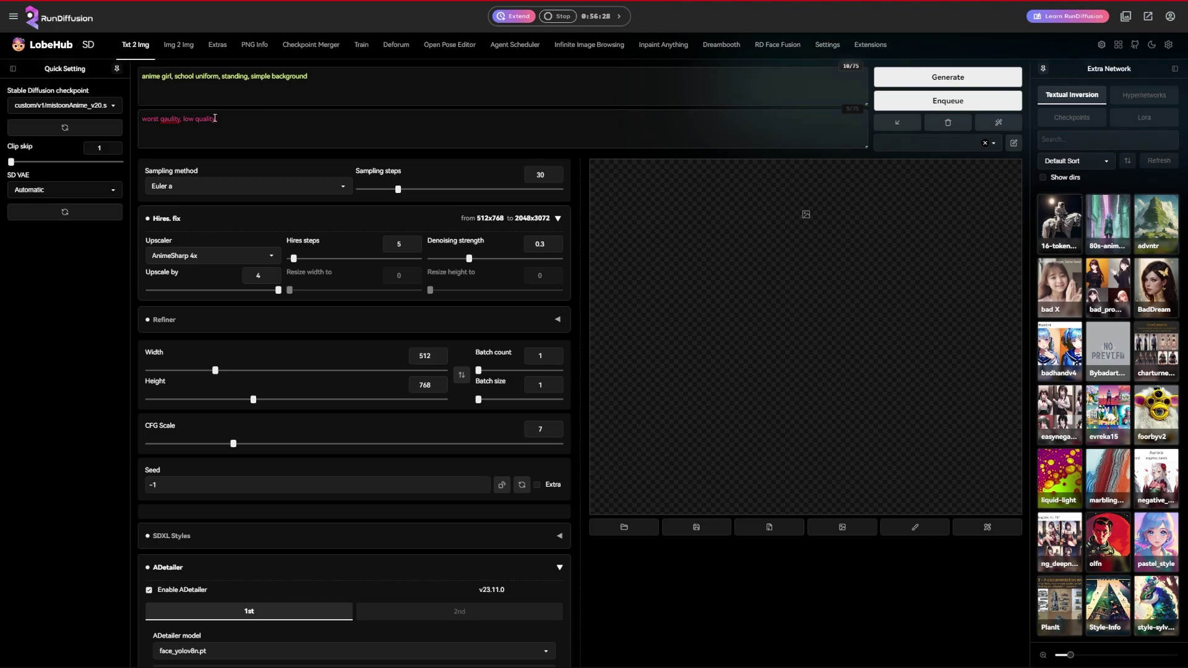
Step: Raise the weight of "low quality" in the negative prompt to 1.2
{"action": "left_click_drag", "start_coordinate": [214, 118], "coordinate": [128, 131]}
{"action": "key", "text": "ctrl+Up"}
{"action": "key", "text": "ctrl+Up"}
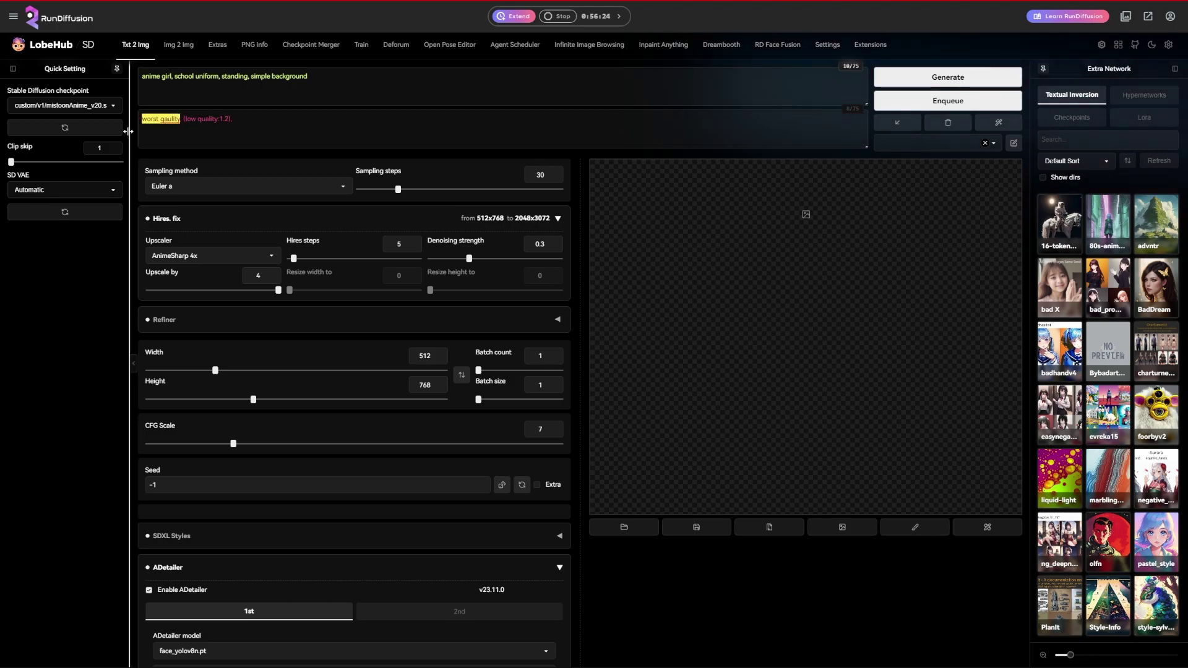
Step: Correct the misspelled word after "worst" in the negative prompt to "quality"
{"action": "right_click", "coordinate": [173, 118]}
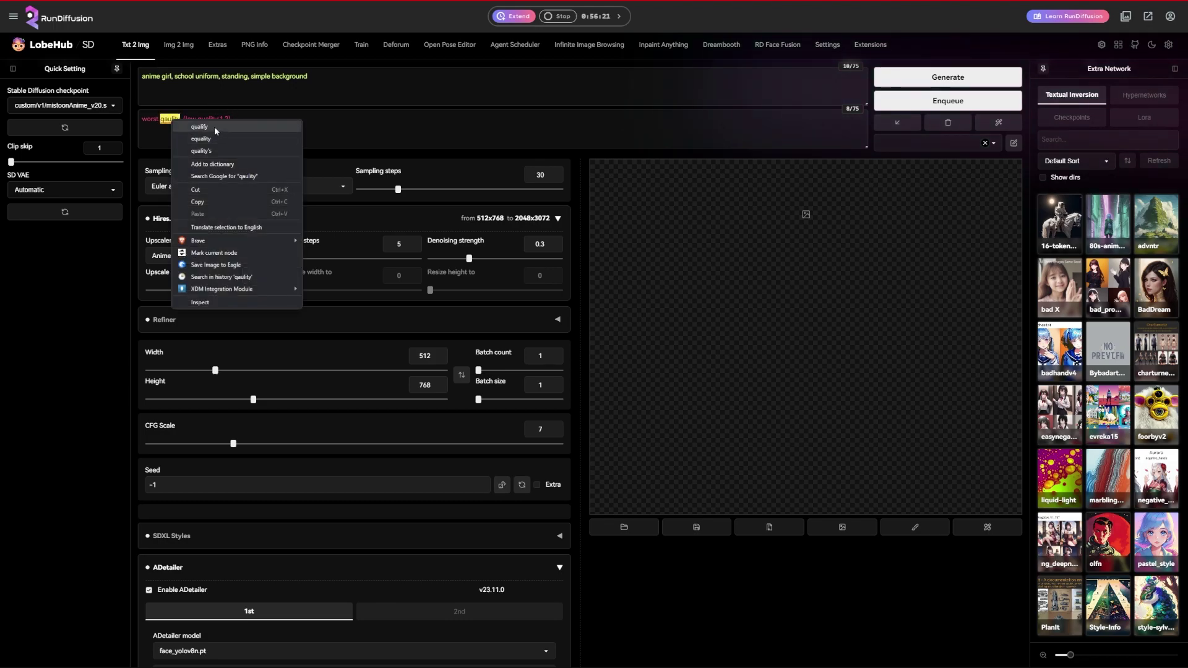
{"action": "left_click", "coordinate": [217, 140]}
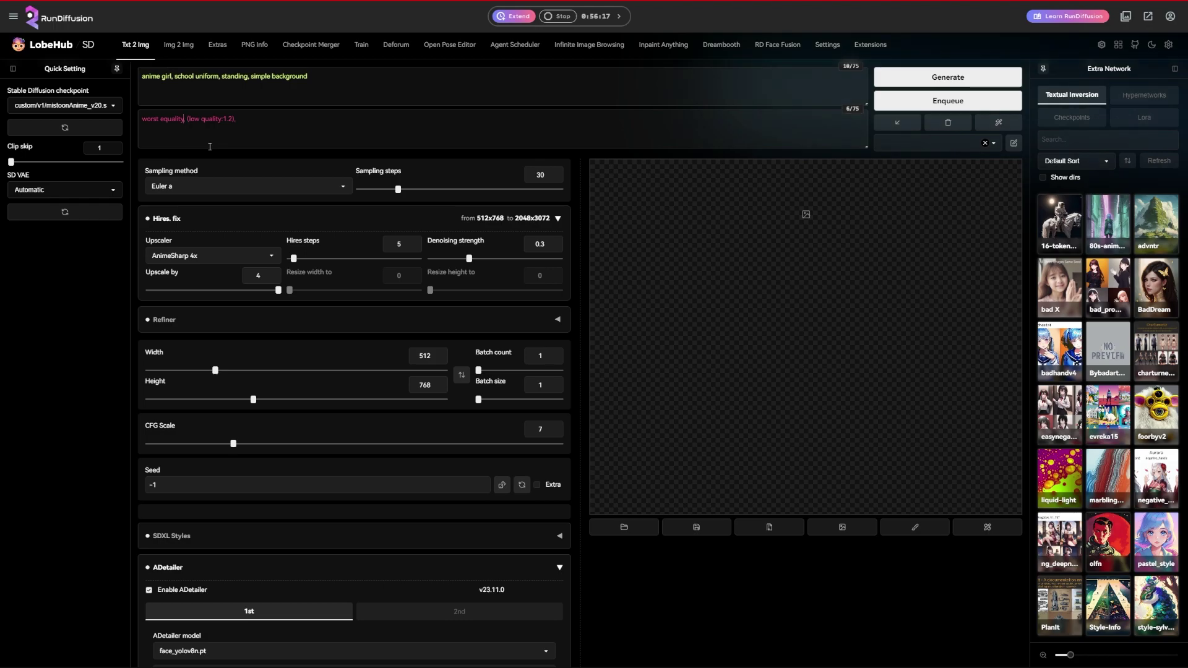
{"action": "left_click", "coordinate": [171, 115]}
{"action": "key", "text": "BackSpace"}
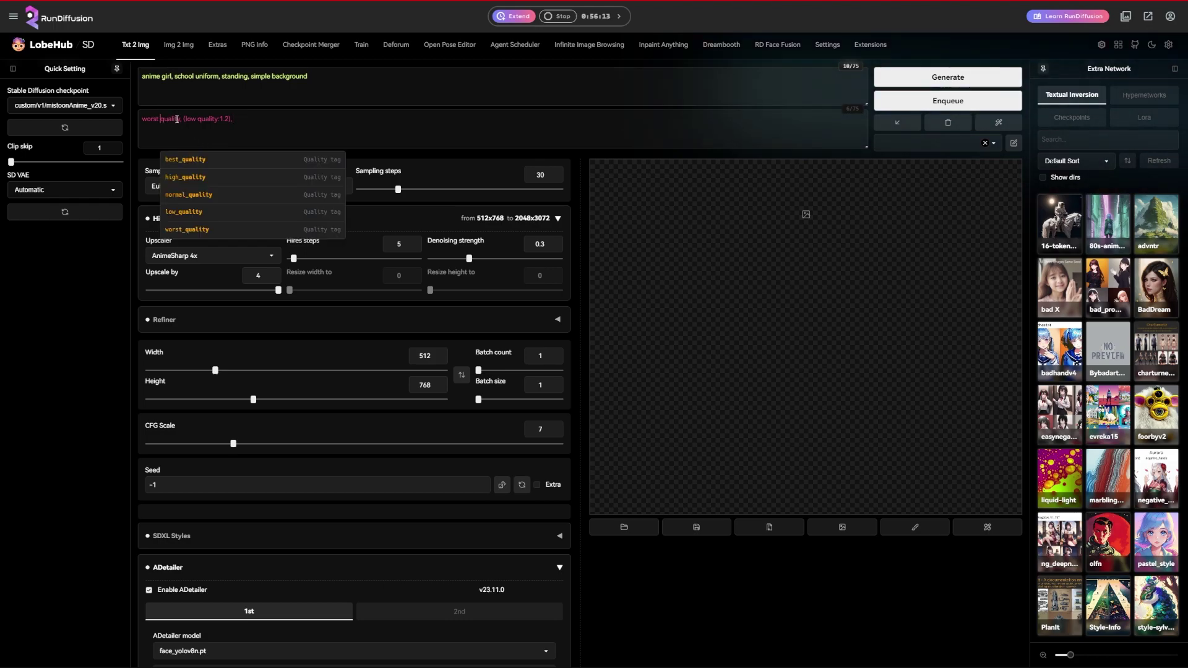
Step: Raise the weight of "worst quality" in the negative prompt to 1.2
{"action": "left_click_drag", "start_coordinate": [182, 119], "coordinate": [65, 127]}
{"action": "key", "text": "ctrl+Up"}
{"action": "key", "text": "ctrl+Up"}
{"action": "scroll", "coordinate": [378, 433], "scroll_direction": "down", "scroll_amount": 1}
{"action": "scroll", "coordinate": [377, 432], "scroll_direction": "down", "scroll_amount": 10}
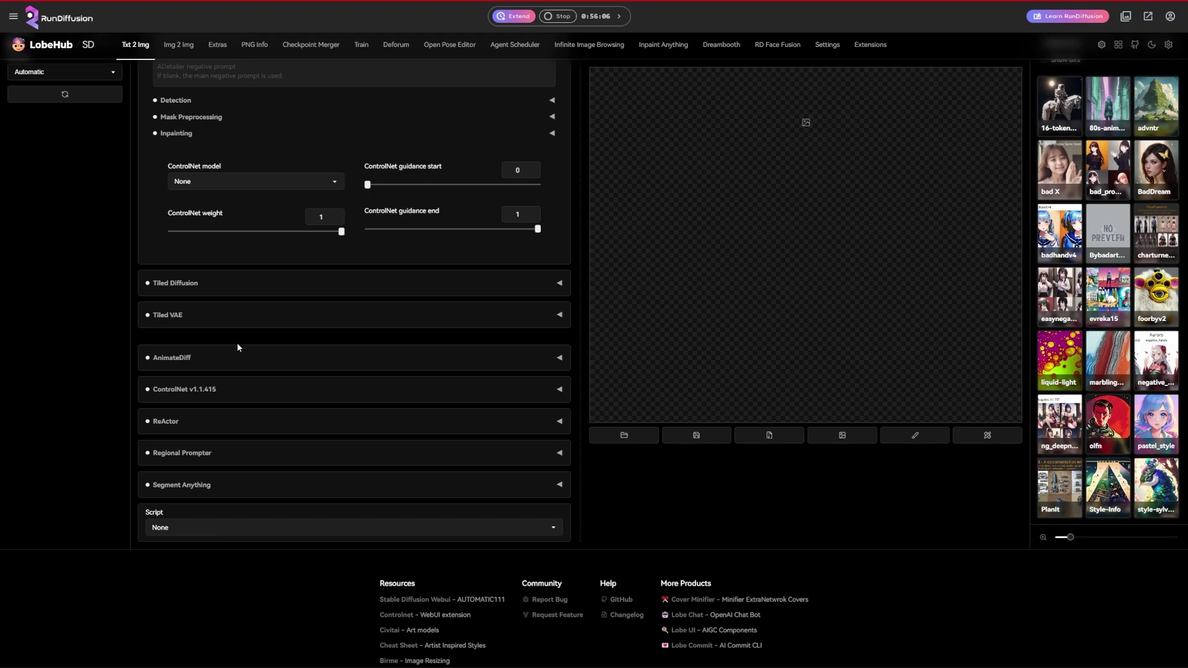
{"action": "scroll", "coordinate": [238, 347], "scroll_direction": "up", "scroll_amount": 11}
{"action": "left_click_drag", "start_coordinate": [201, 119], "coordinate": [231, 119]}
{"action": "key", "text": "ctrl+Up"}
{"action": "key", "text": "ctrl+Up"}
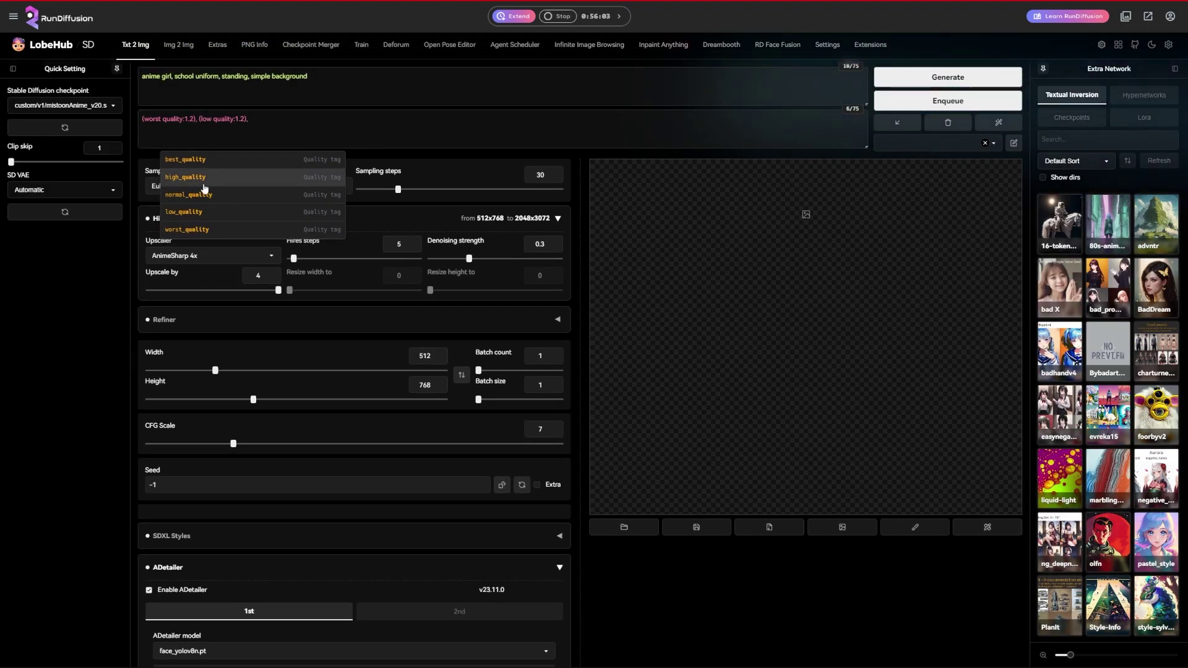
{"action": "key", "text": "Escape"}
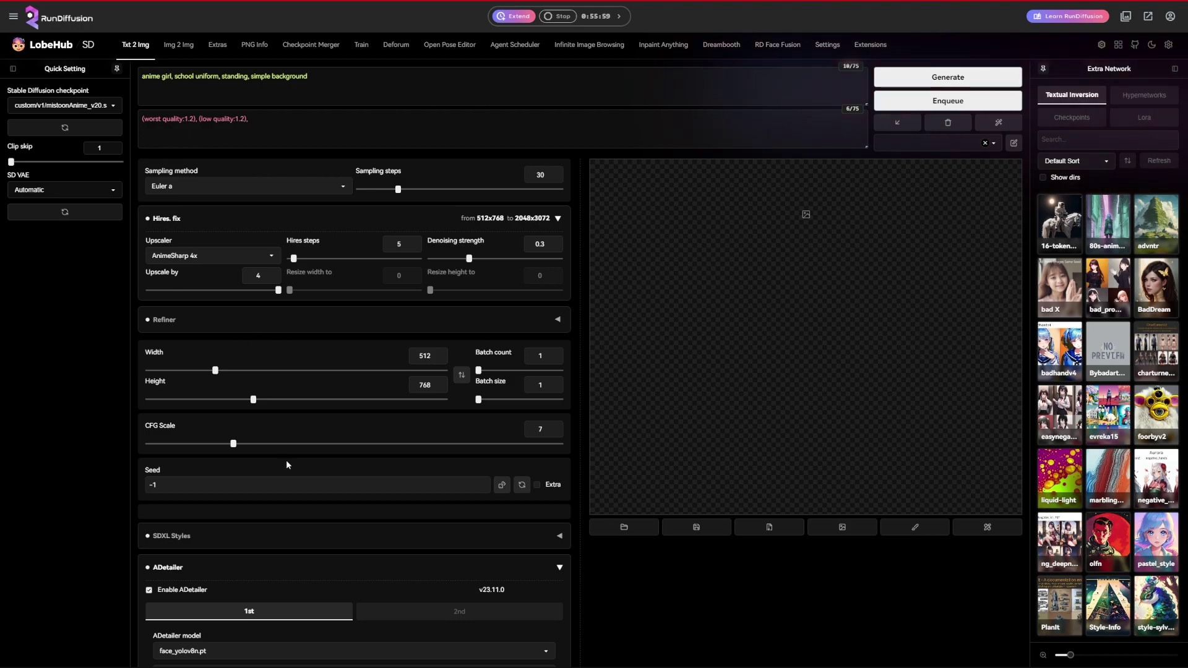
Step: View the reference image "bg charater 2.png" in the manga folder to examine its plain background, and close it
{"action": "scroll", "coordinate": [286, 464], "scroll_direction": "down", "scroll_amount": 2}
{"action": "scroll", "coordinate": [350, 304], "scroll_direction": "up", "scroll_amount": 2}
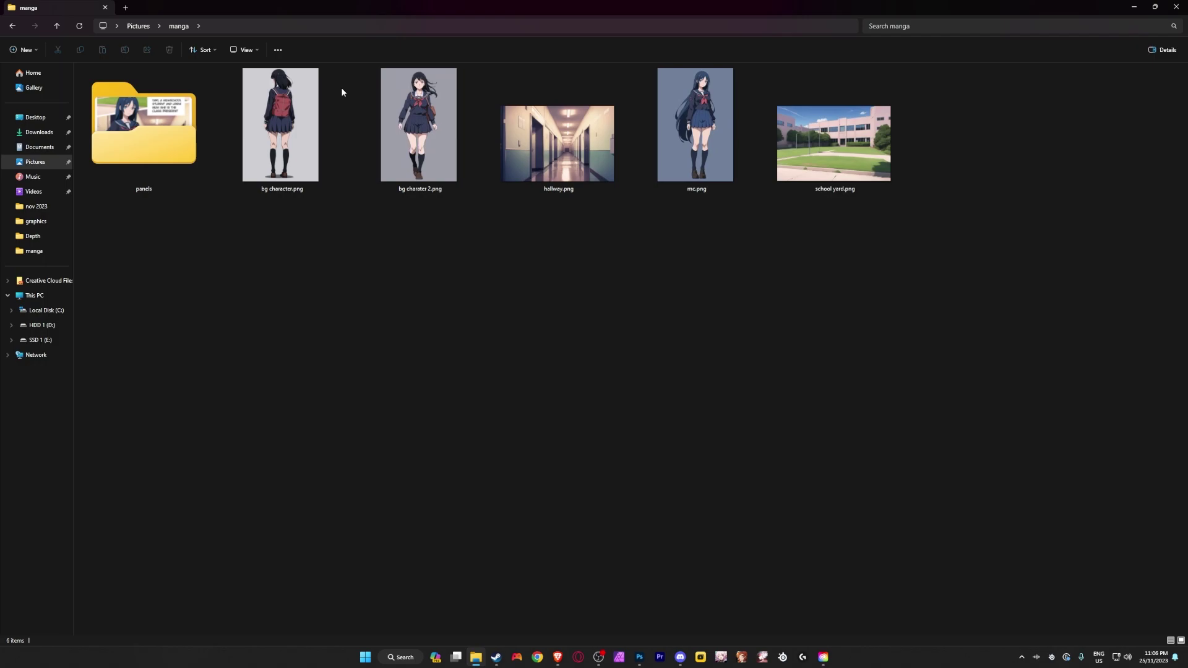
{"action": "left_click", "coordinate": [1175, 7]}
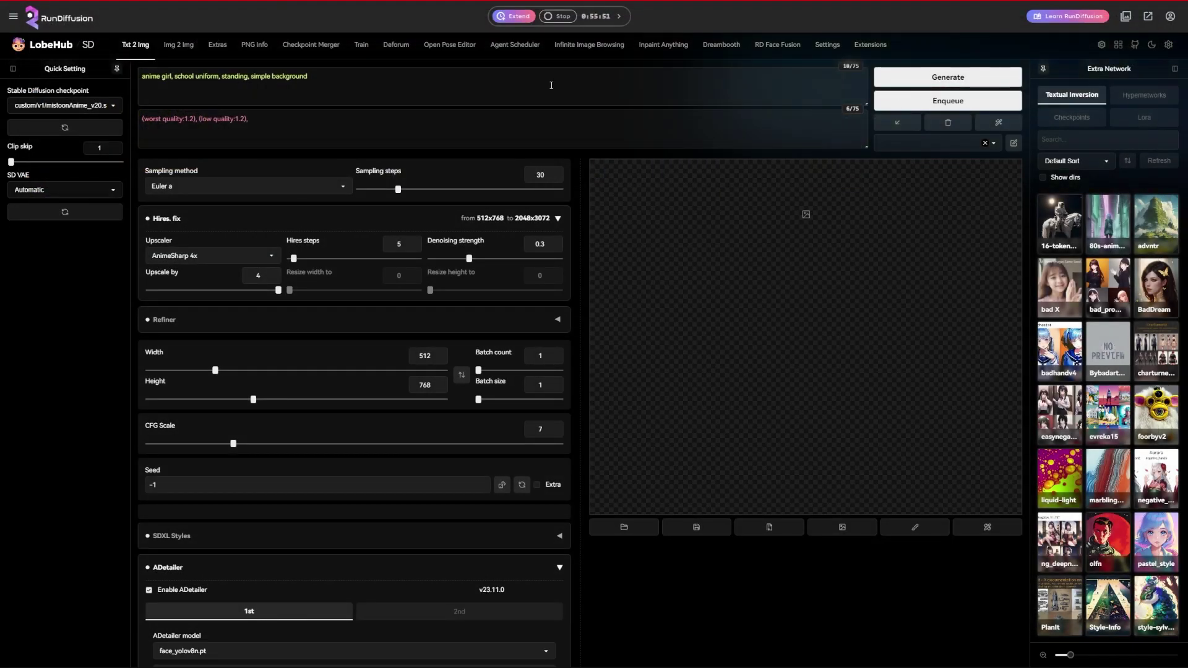
{"action": "left_click_drag", "start_coordinate": [333, 81], "coordinate": [263, 93]}
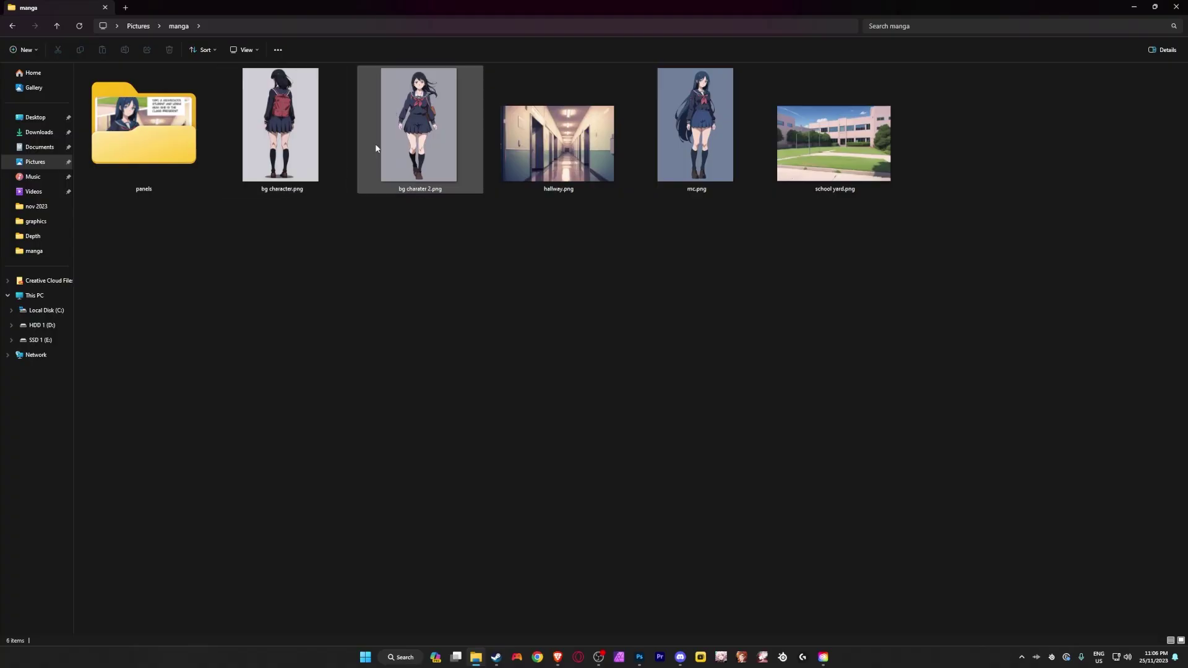
{"action": "double_click", "coordinate": [399, 122]}
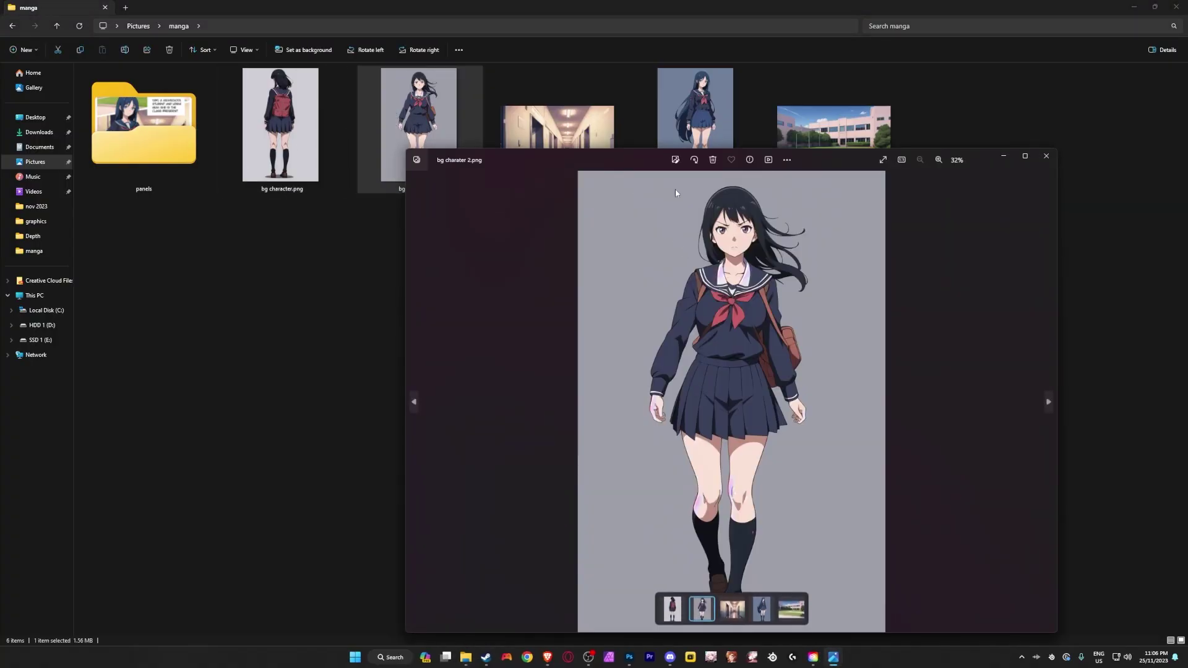
{"action": "left_click", "coordinate": [1046, 156]}
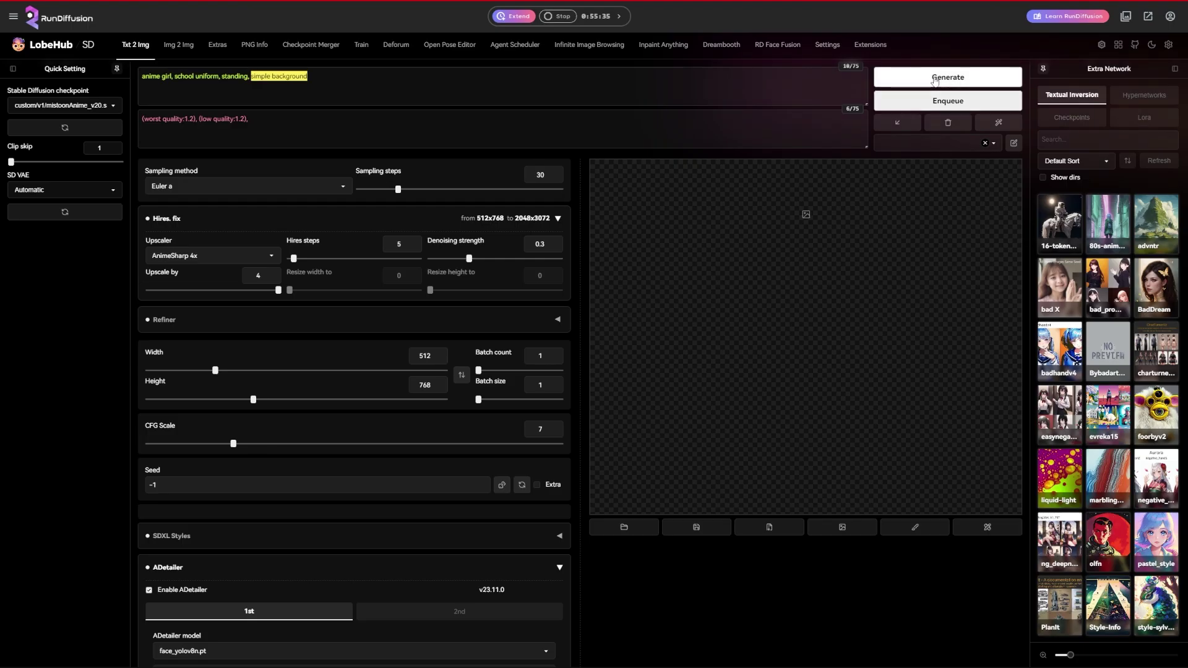
Step: Generate the schoolgirl character image from the prompt and save the enlarged result to disk
{"action": "left_click", "coordinate": [935, 79]}
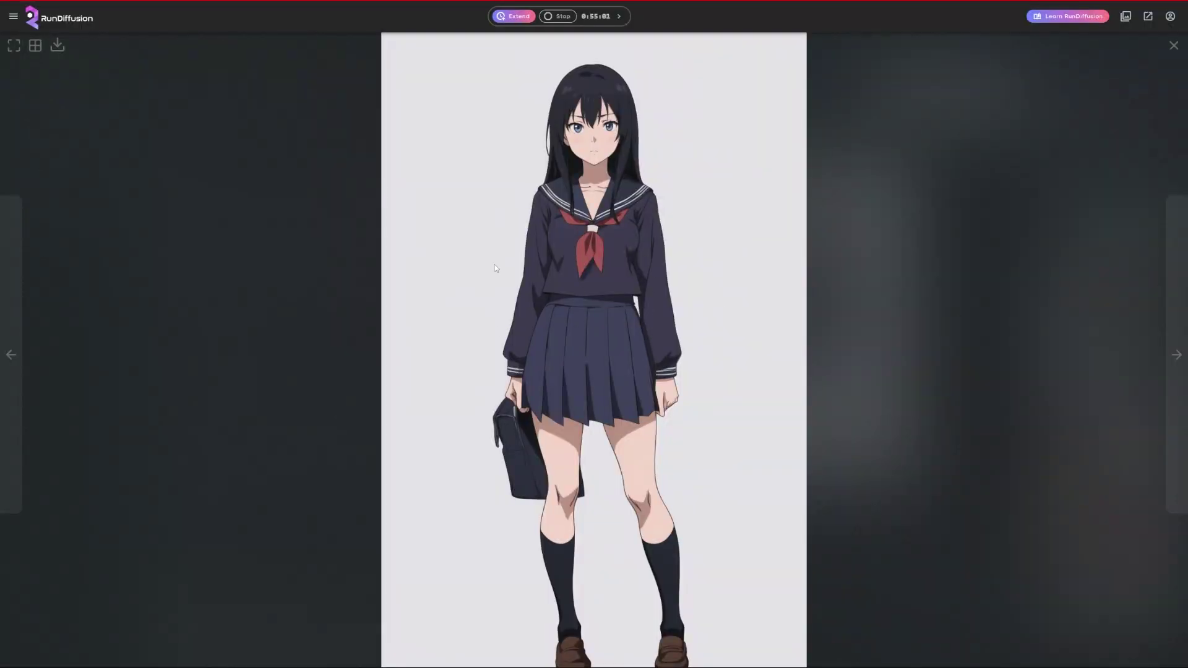
{"action": "right_click", "coordinate": [615, 301]}
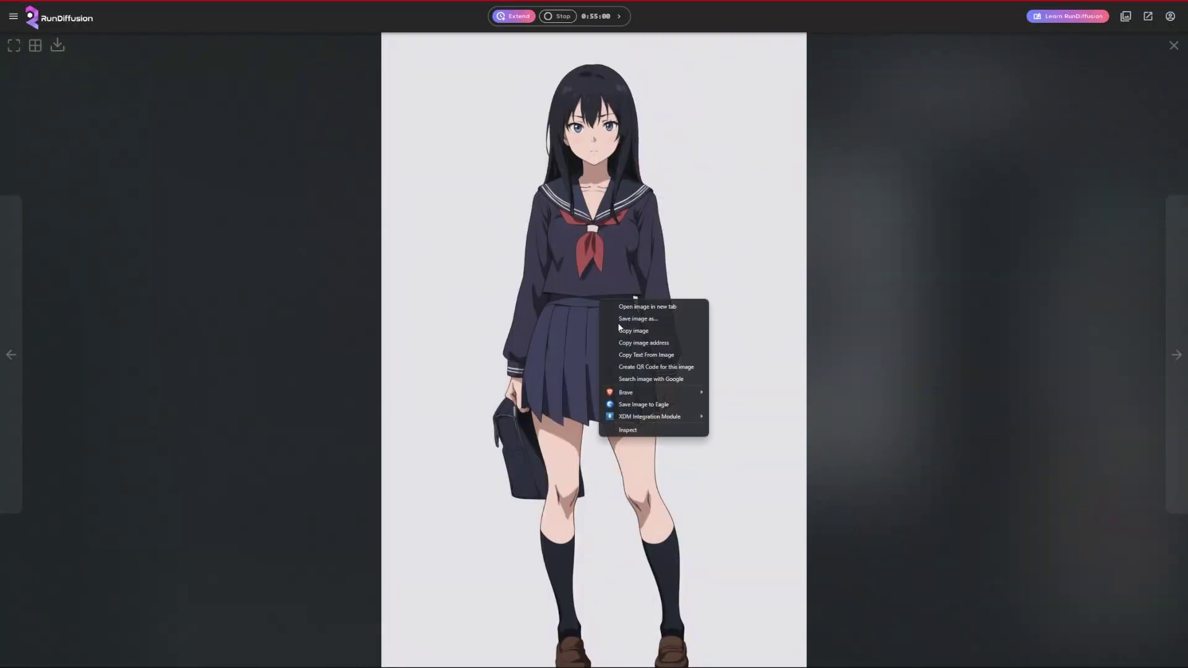
{"action": "left_click", "coordinate": [649, 321]}
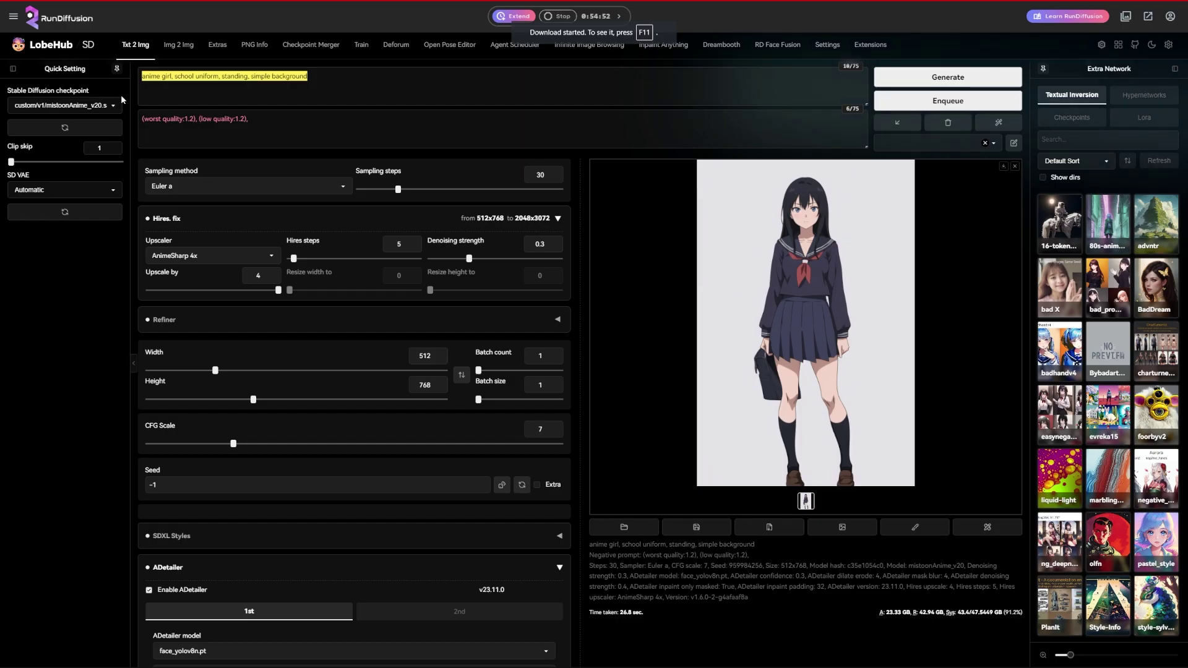
Step: Replace the prompt with "anime, school classroom" and swap the width and height to 768 × 512
{"action": "key", "text": "BackSpace"}
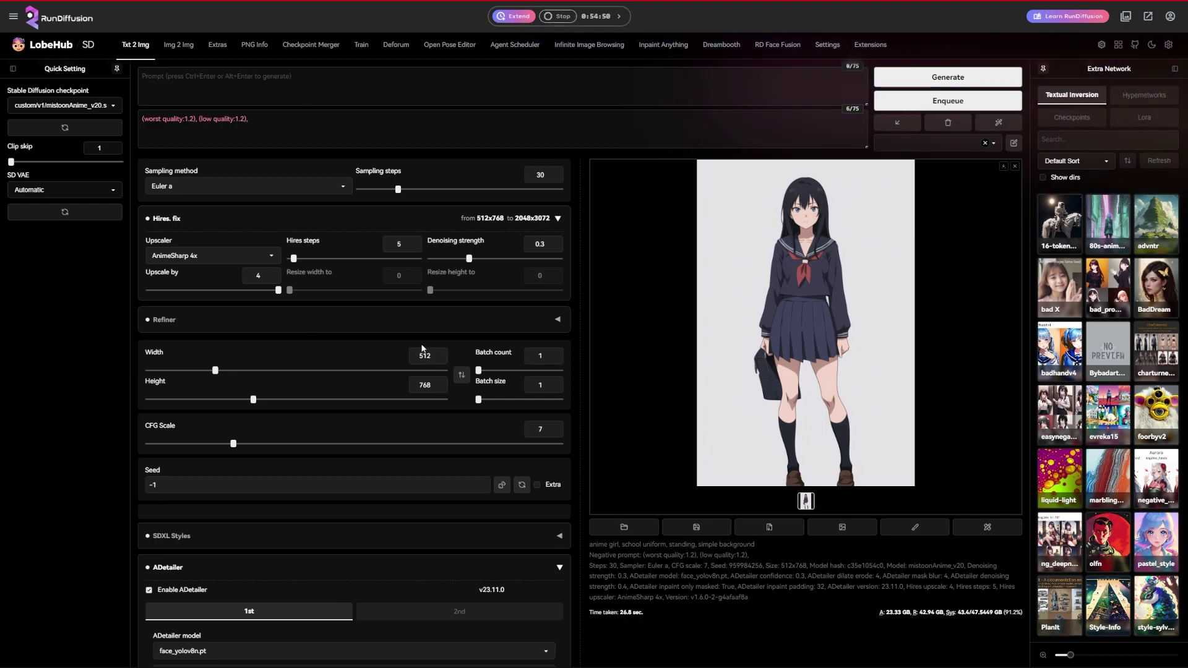
{"action": "type", "text": "anime, sc"}
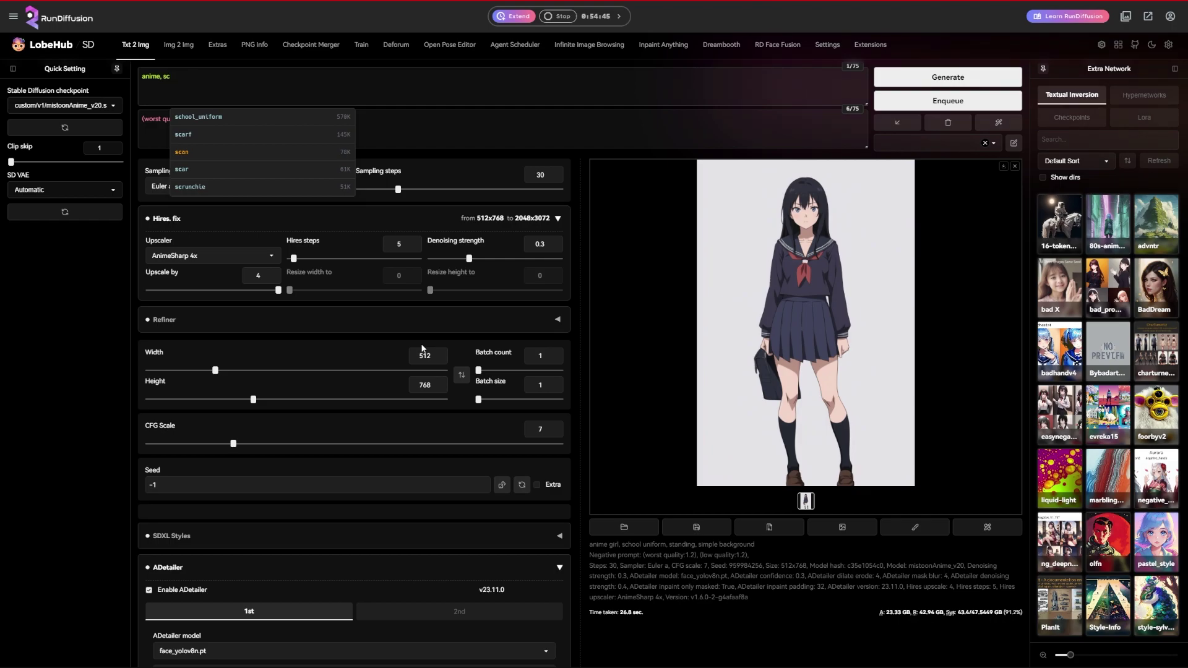
{"action": "type", "text": "hool"}
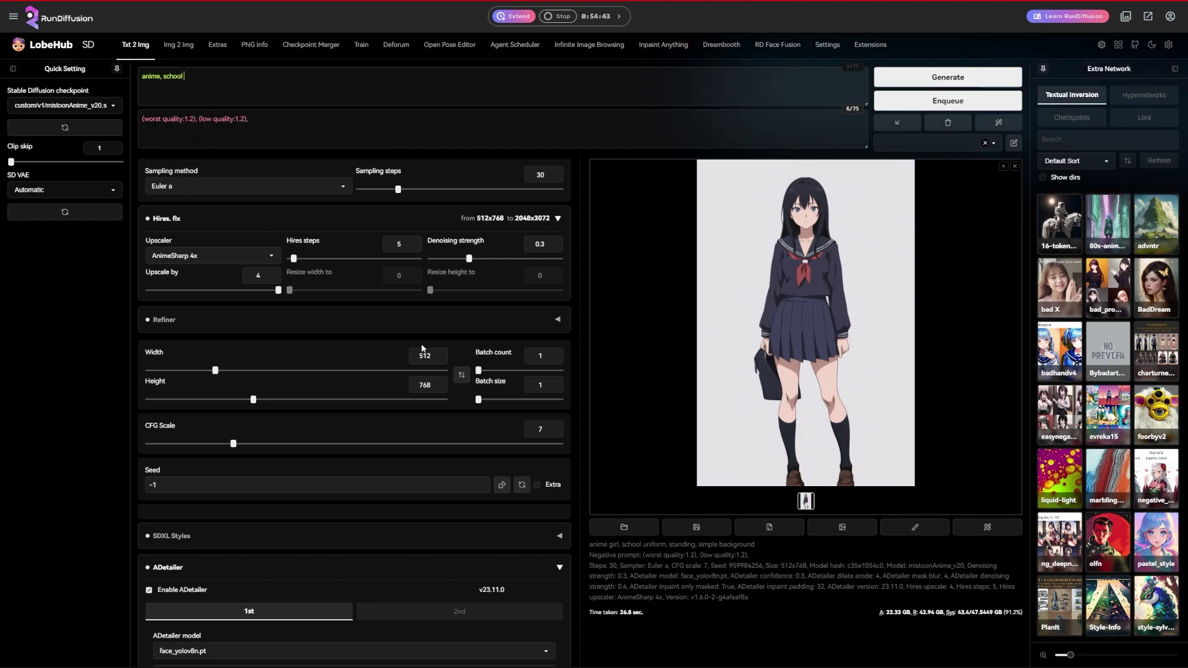
{"action": "type", "text": " classroom"}
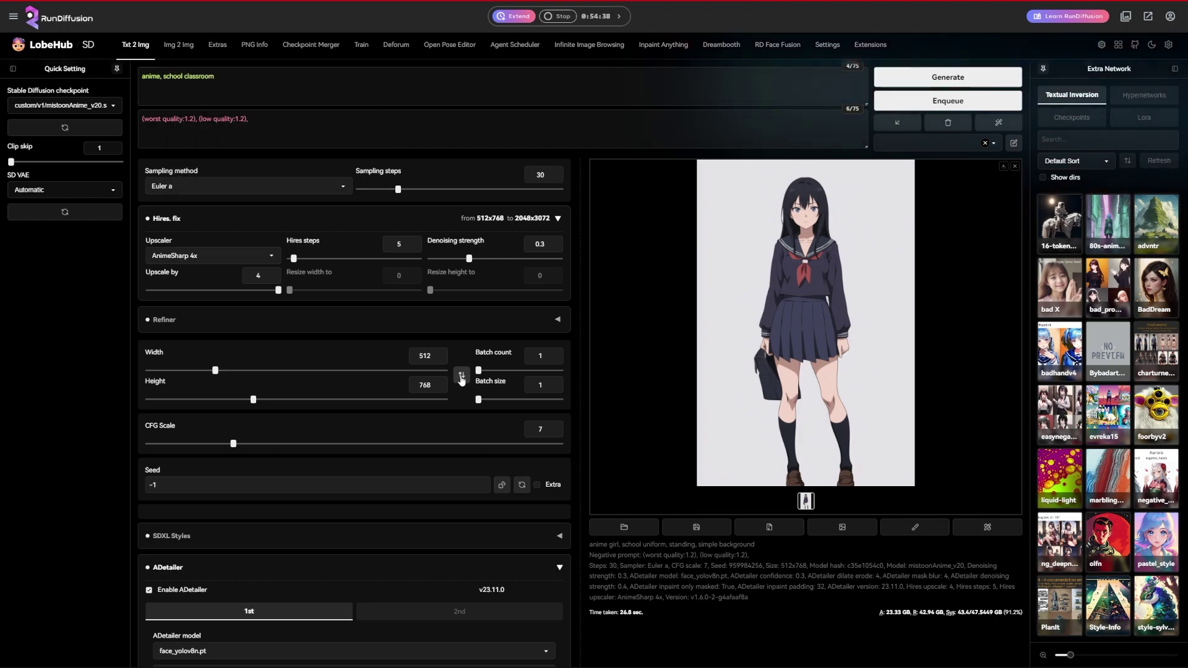
{"action": "left_click", "coordinate": [461, 379]}
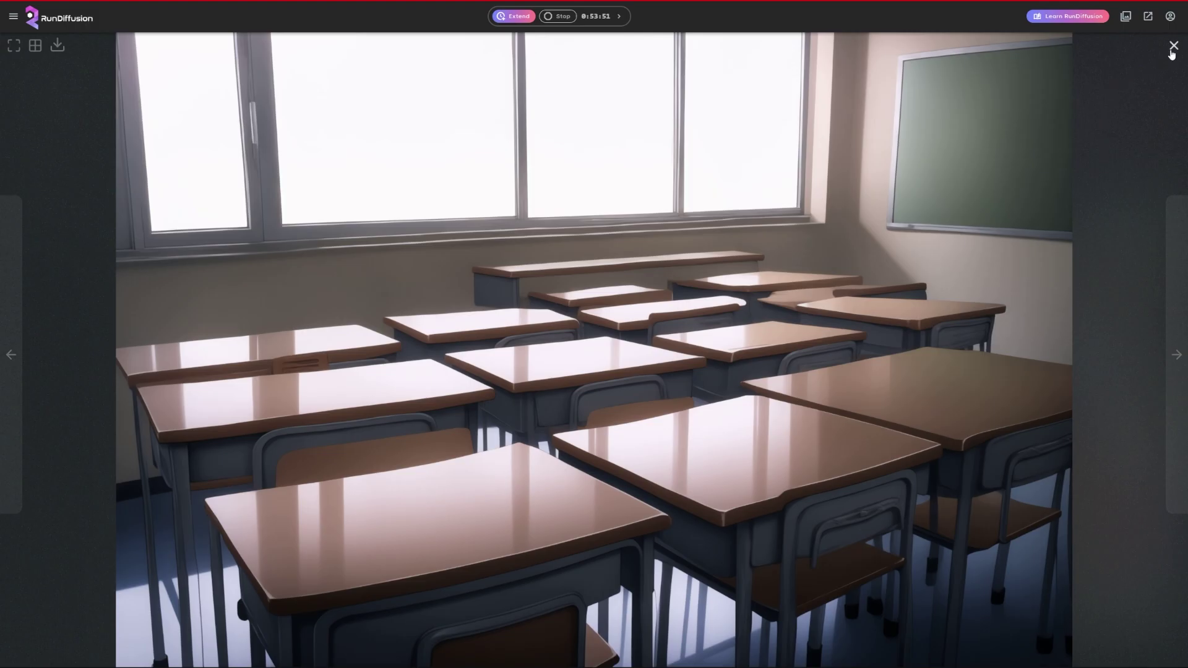
Step: Generate the school classroom background and save the enlarged image to disk
{"action": "left_click", "coordinate": [1174, 46]}
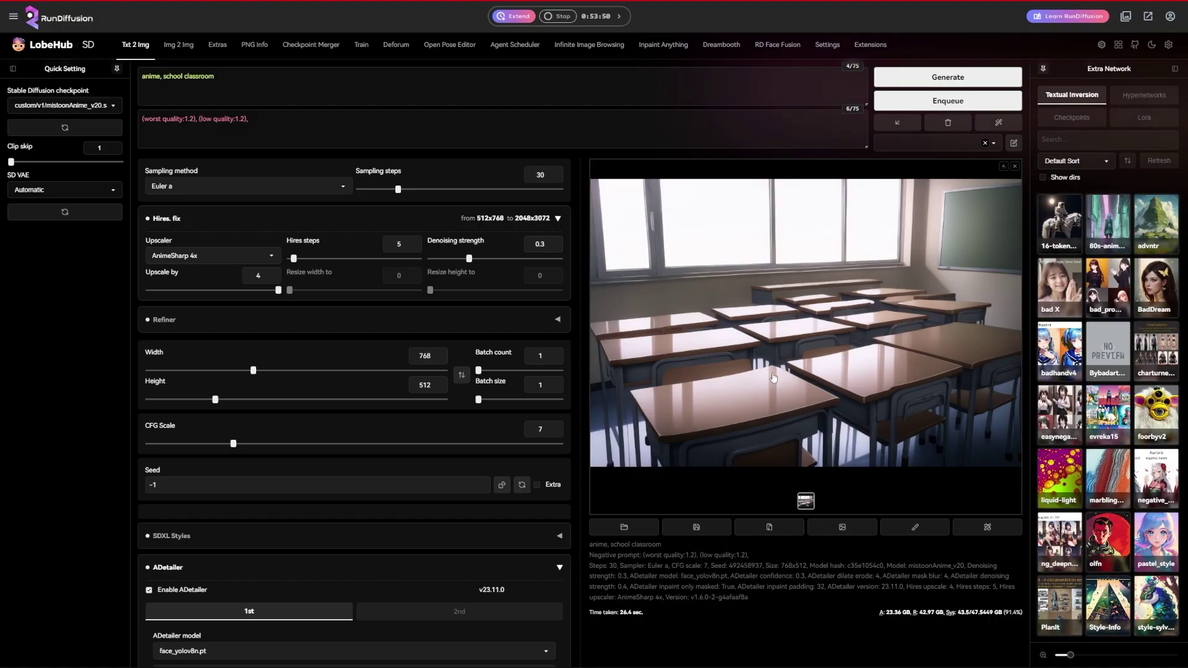
{"action": "left_click", "coordinate": [807, 344]}
{"action": "right_click", "coordinate": [655, 328]}
{"action": "left_click", "coordinate": [616, 416]}
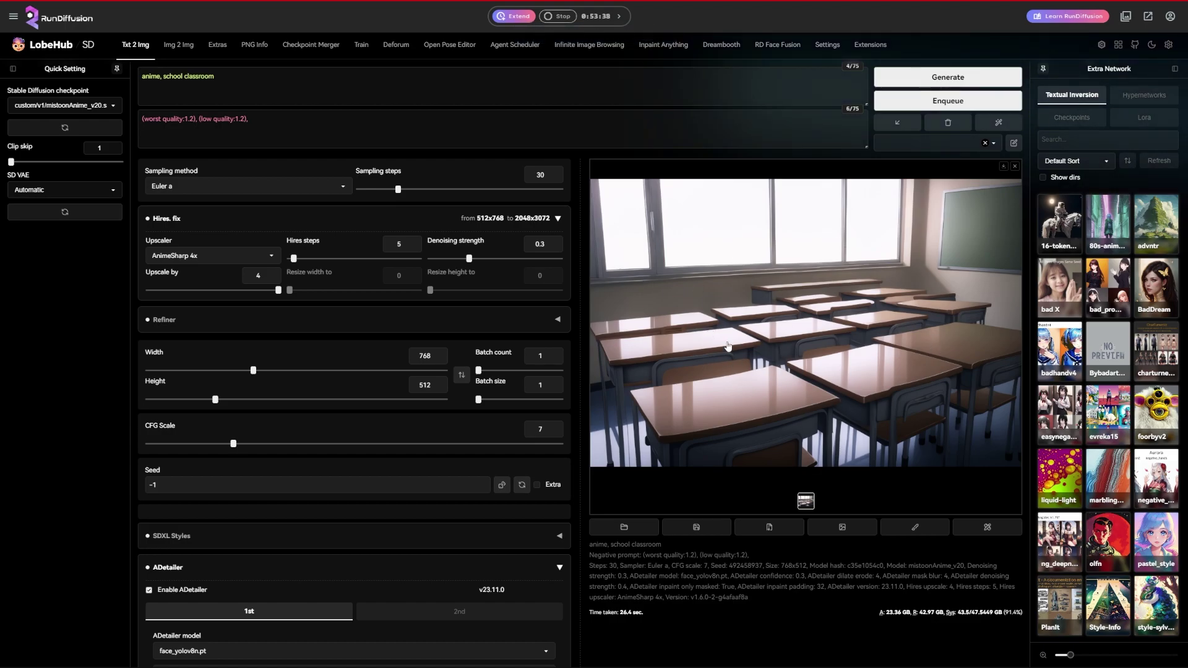
Step: Change the prompt to "anime, school yard" and generate the new background
{"action": "left_click", "coordinate": [257, 81]}
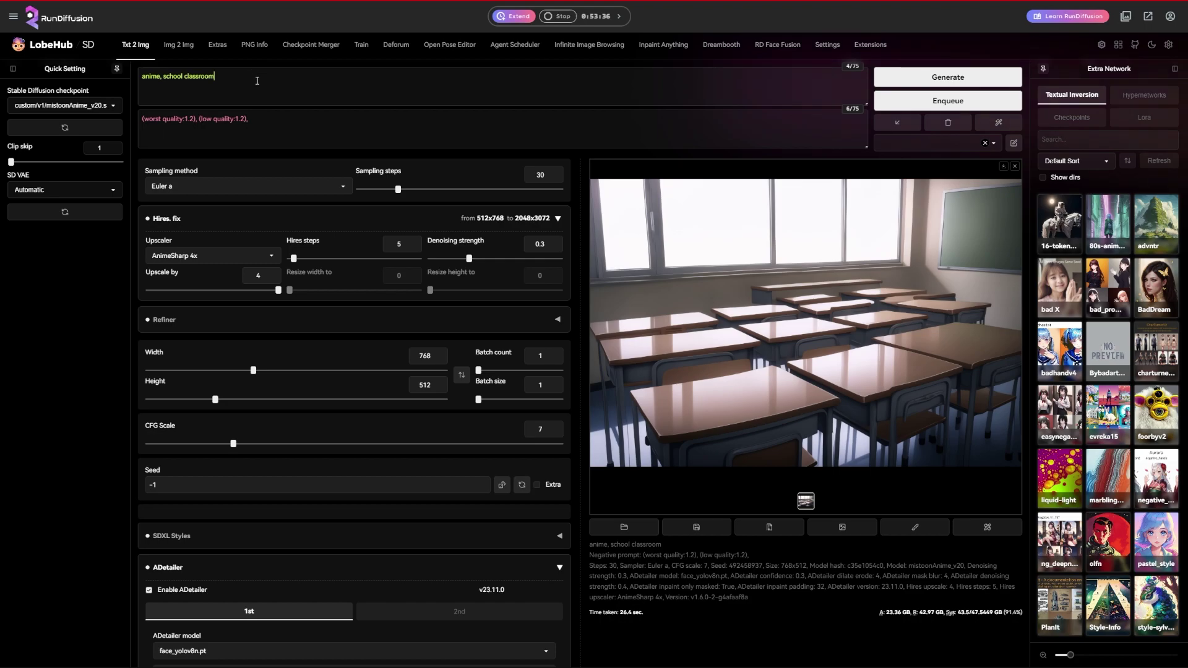
{"action": "key", "text": "BackSpace"}
{"action": "key", "text": "BackSpace"}
{"action": "key", "text": "BackSpace"}
{"action": "key", "text": "BackSpace"}
{"action": "key", "text": "BackSpace"}
{"action": "key", "text": "BackSpace"}
{"action": "key", "text": "BackSpace"}
{"action": "key", "text": "BackSpace"}
{"action": "key", "text": "BackSpace"}
{"action": "type", "text": "yard"}
{"action": "key", "text": "Return"}
{"action": "key", "text": "ctrl+Return"}
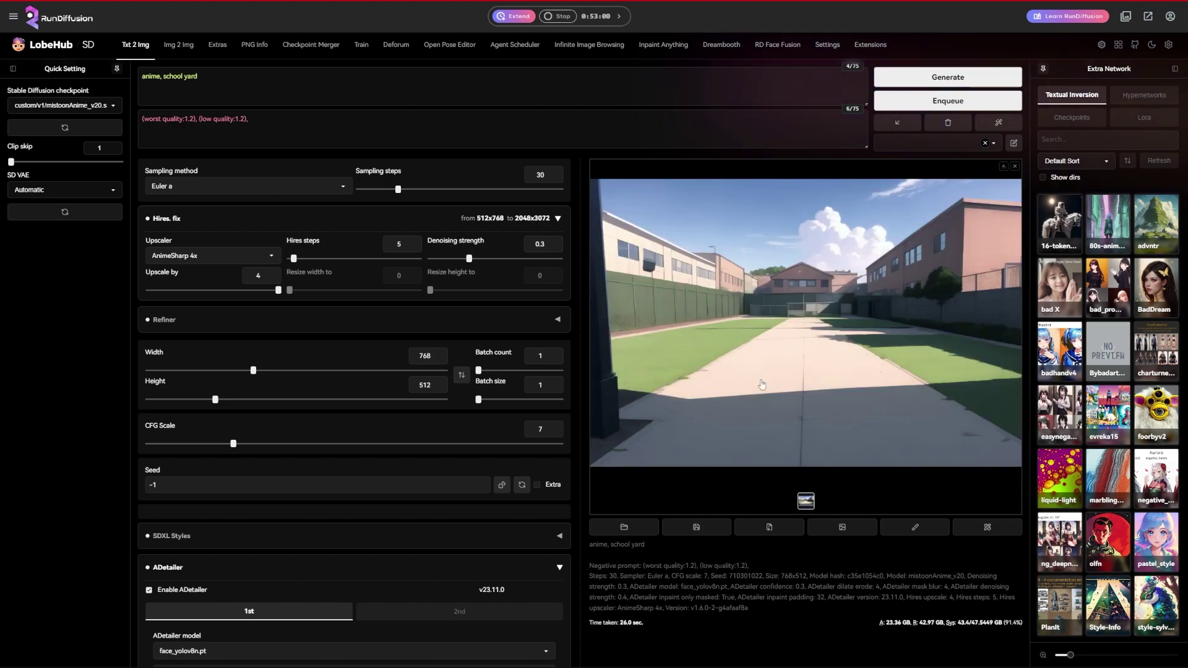
Step: Enlarge the generated school yard image and save it to disk
{"action": "left_click", "coordinate": [730, 422]}
{"action": "right_click", "coordinate": [629, 274]}
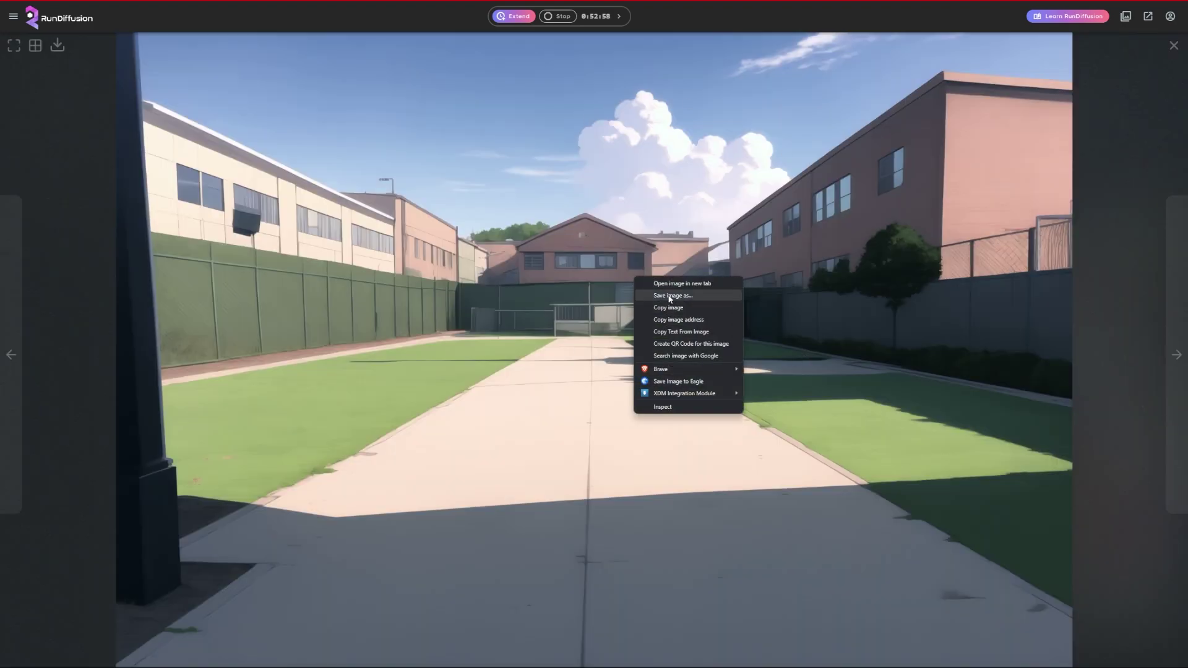
{"action": "left_click", "coordinate": [659, 298]}
{"action": "key", "text": "Escape"}
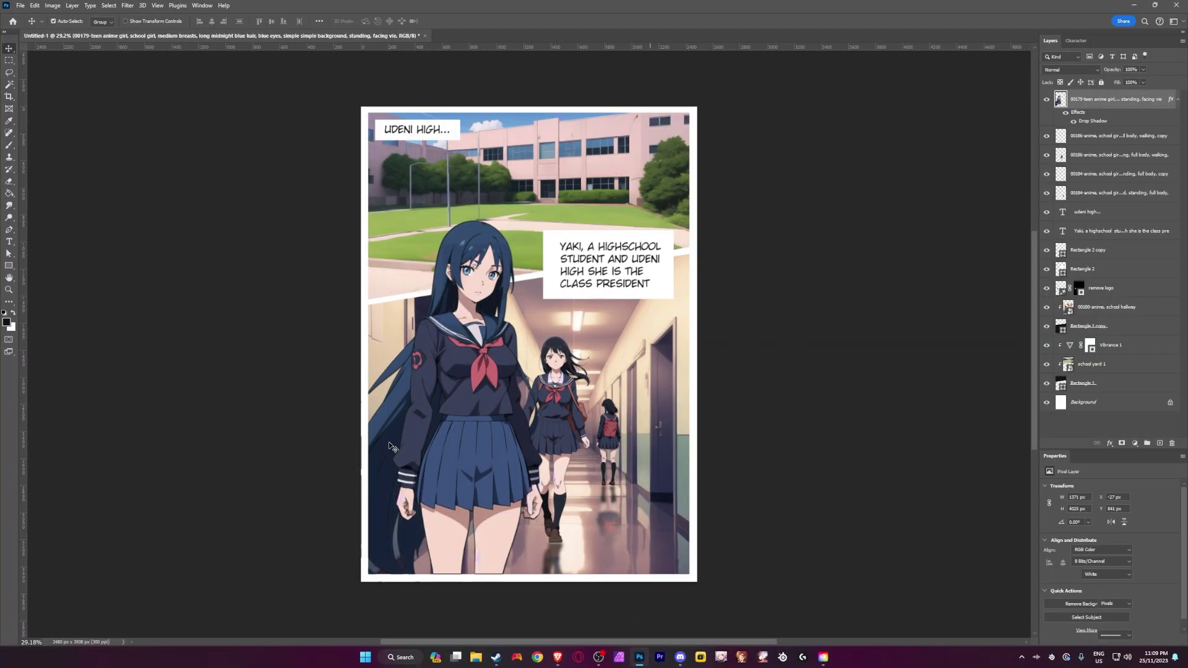
Step: In Photoshop, examine how the finished manga page is layered, from the background and first rectangle up to the school yard image
{"action": "left_click", "coordinate": [711, 456]}
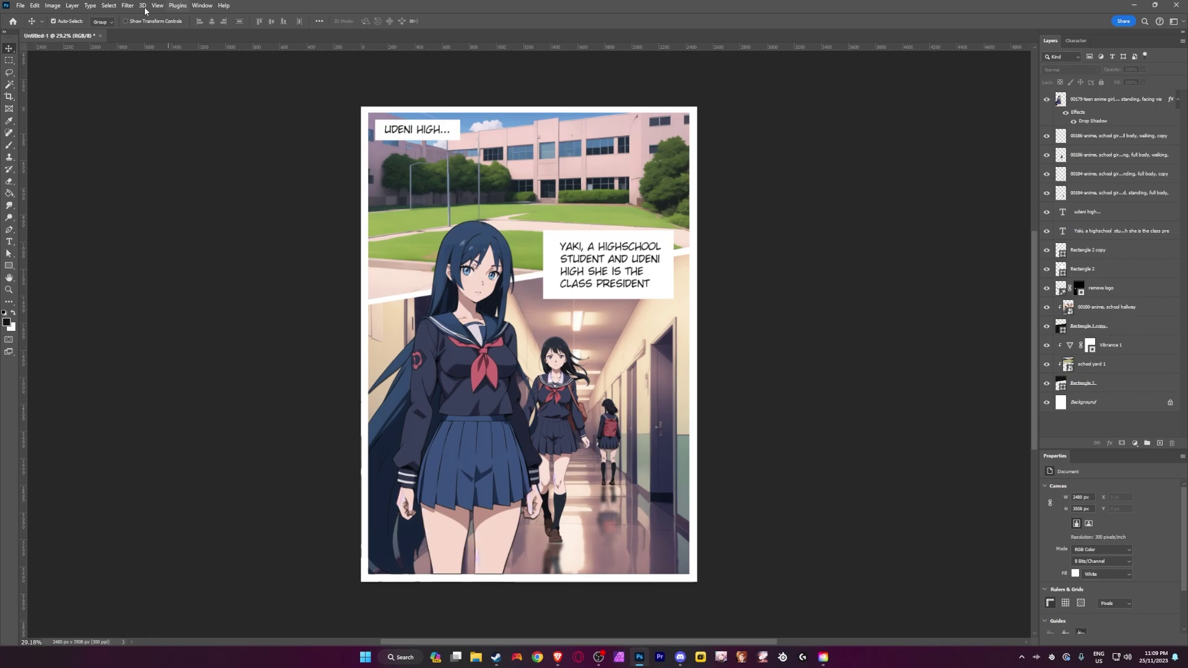
{"action": "left_click", "coordinate": [21, 5]}
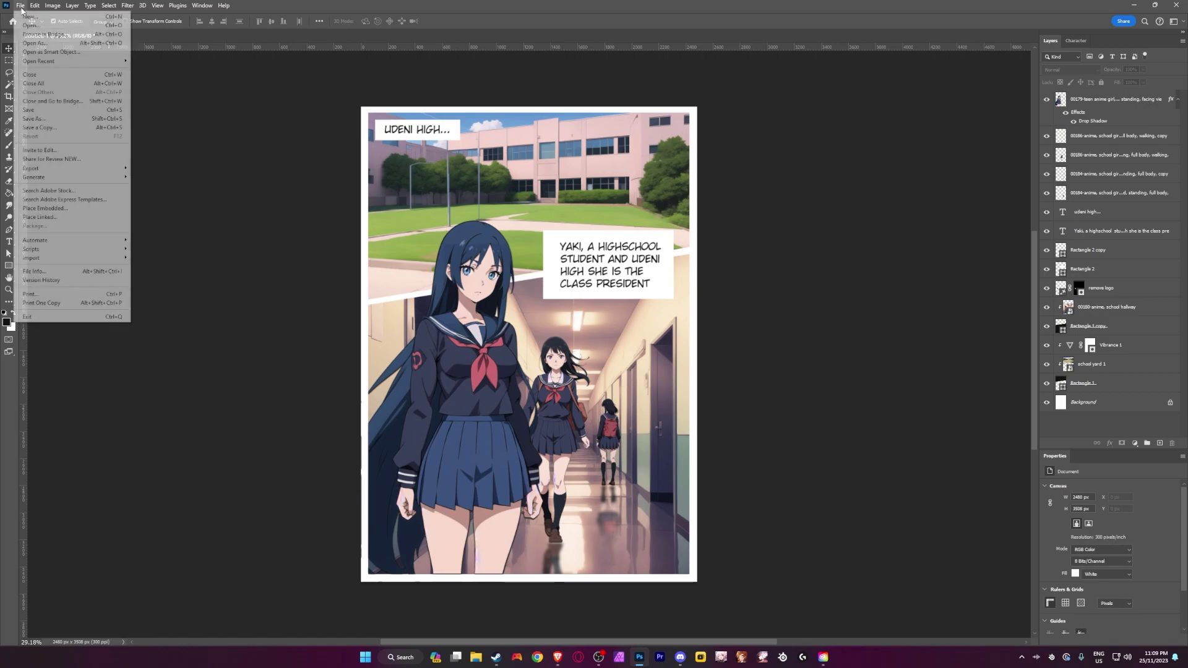
{"action": "left_click", "coordinate": [740, 425]}
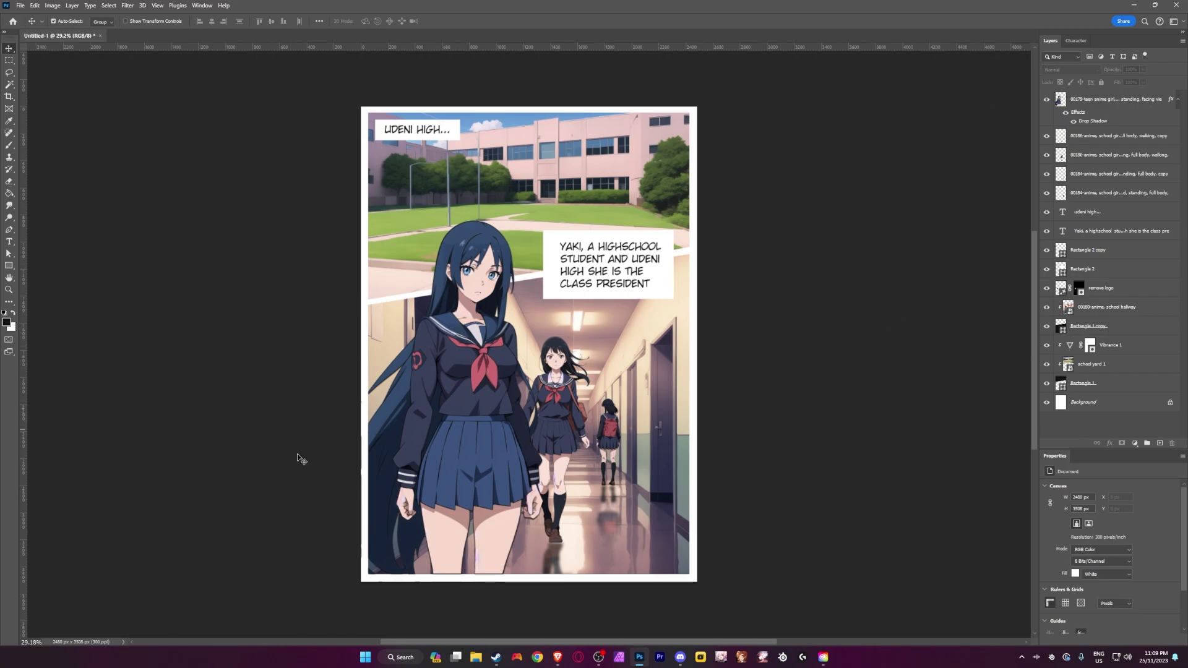
{"action": "left_click", "coordinate": [1096, 403]}
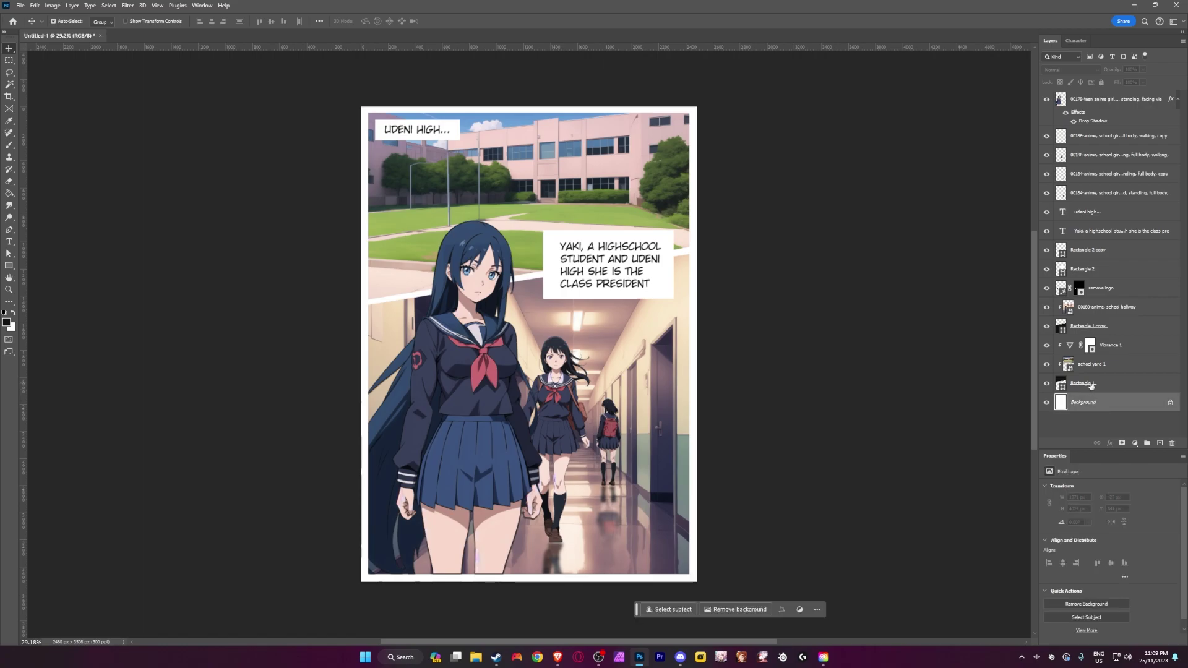
{"action": "left_click", "coordinate": [1084, 383]}
{"action": "left_click", "coordinate": [1092, 364]}
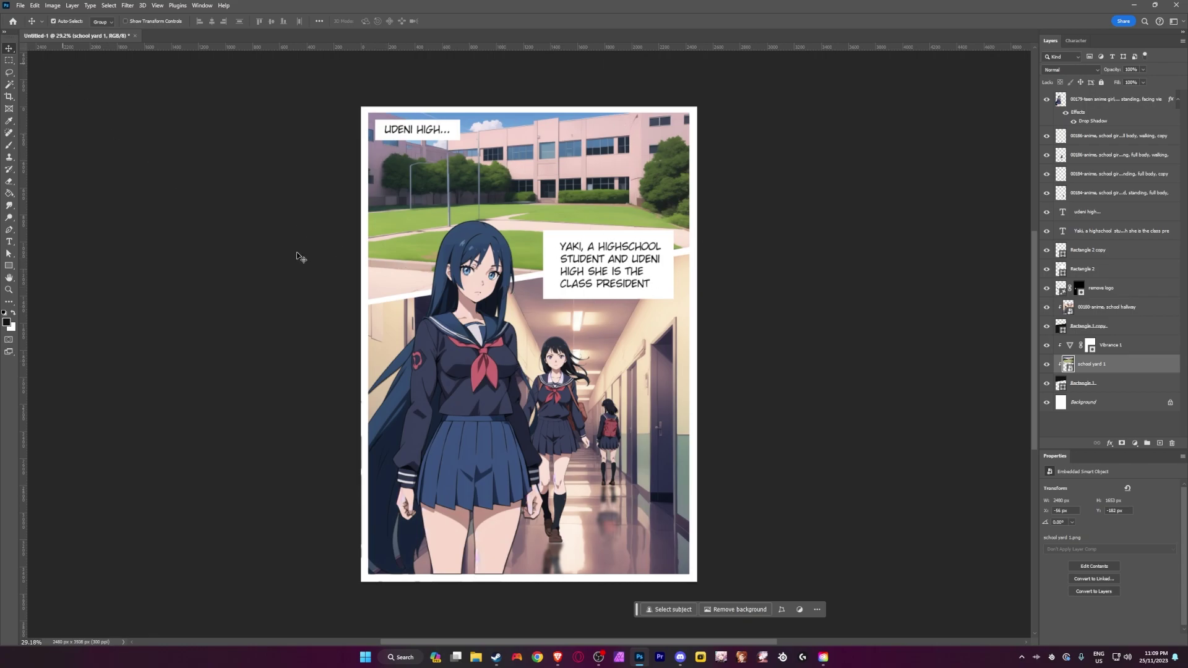
Step: Create a new portrait document of 2480 × 3508 pixels at 300 pixels/inch with a white background
{"action": "left_click", "coordinate": [12, 23]}
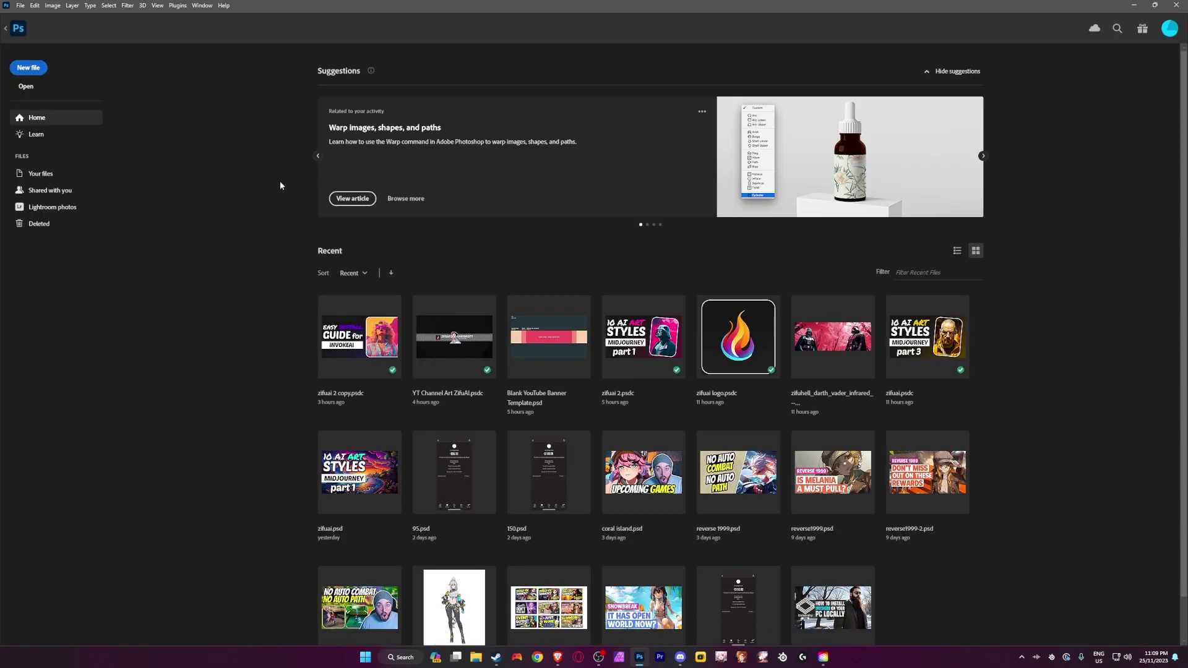
{"action": "key", "text": "ctrl+n"}
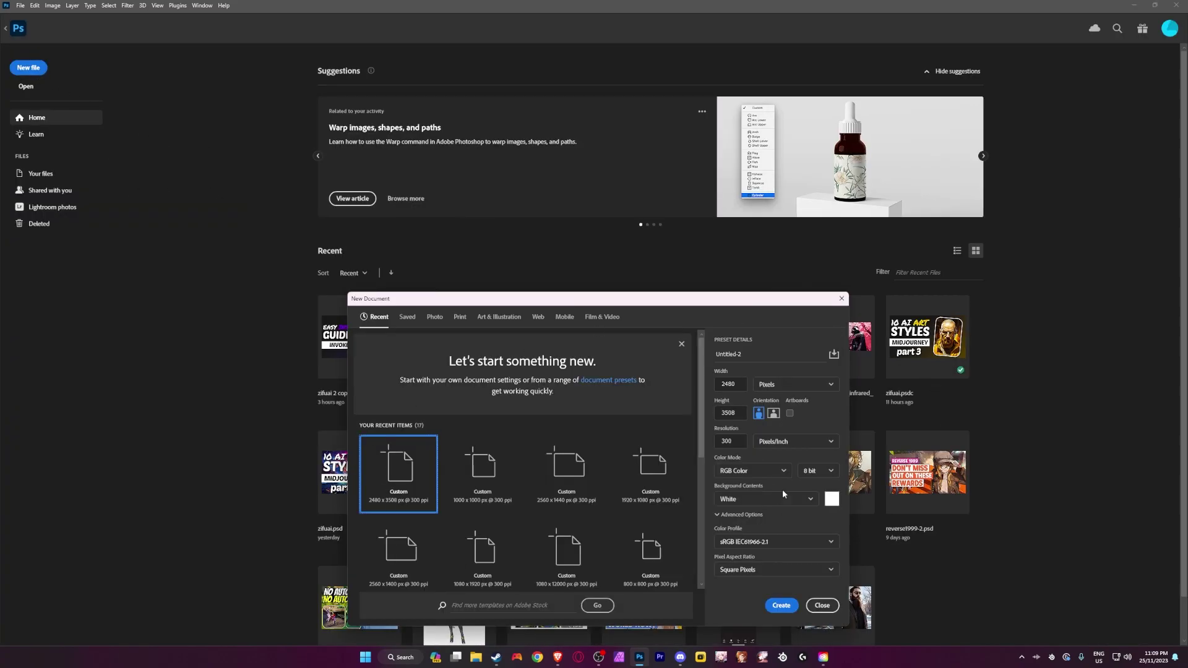
{"action": "scroll", "coordinate": [579, 465], "scroll_direction": "down", "scroll_amount": 2}
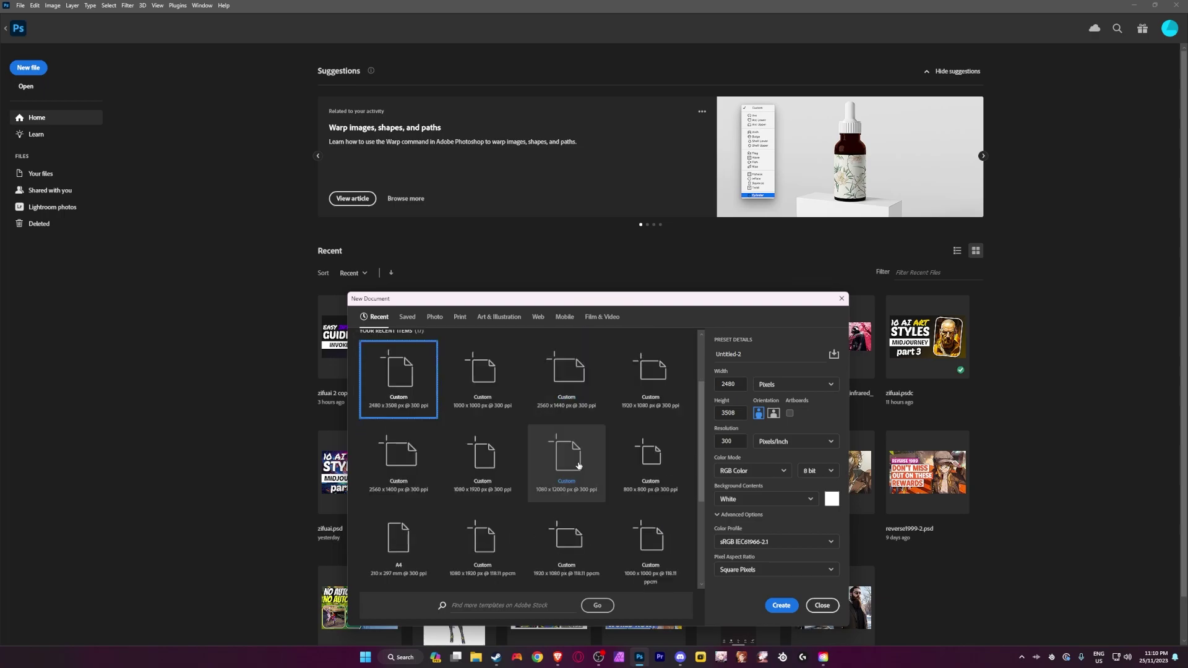
{"action": "scroll", "coordinate": [580, 452], "scroll_direction": "up", "scroll_amount": 2}
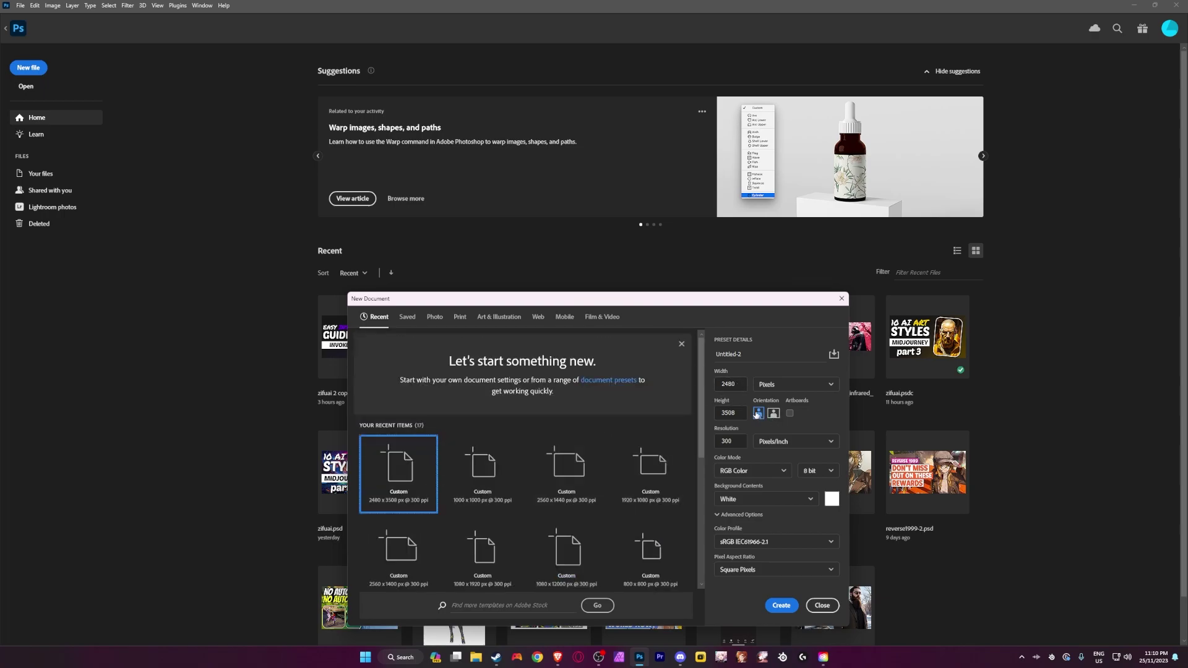
{"action": "left_click", "coordinate": [731, 386]}
{"action": "key", "text": "Tab"}
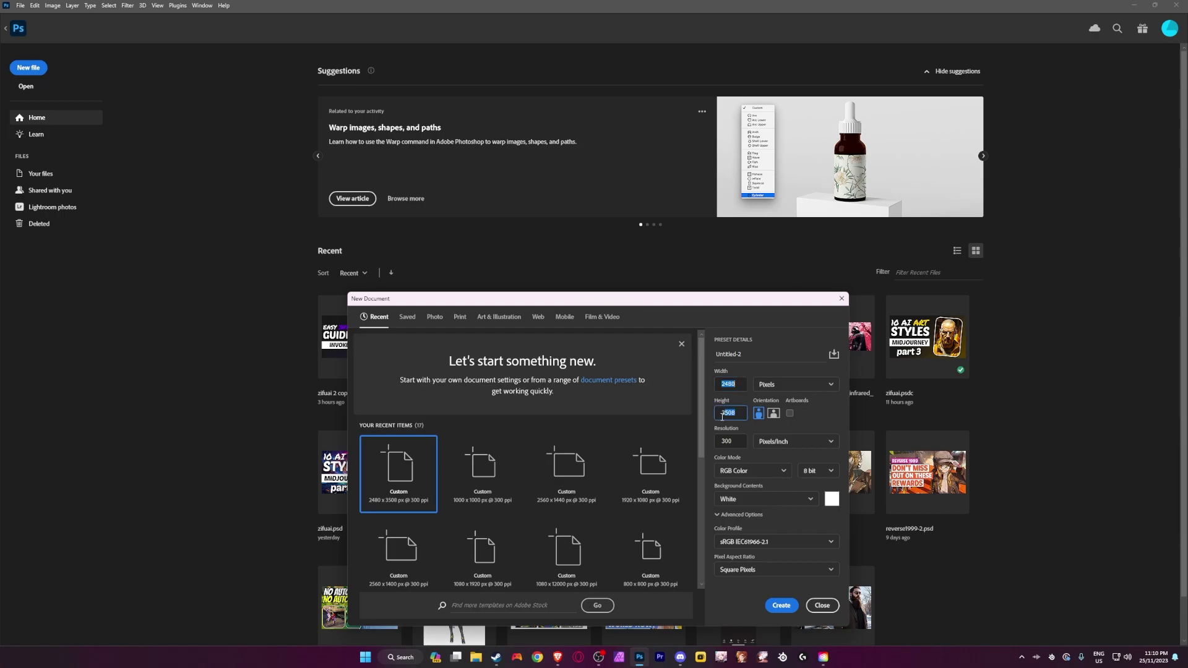
{"action": "key", "text": "Tab"}
{"action": "left_click", "coordinate": [782, 606]}
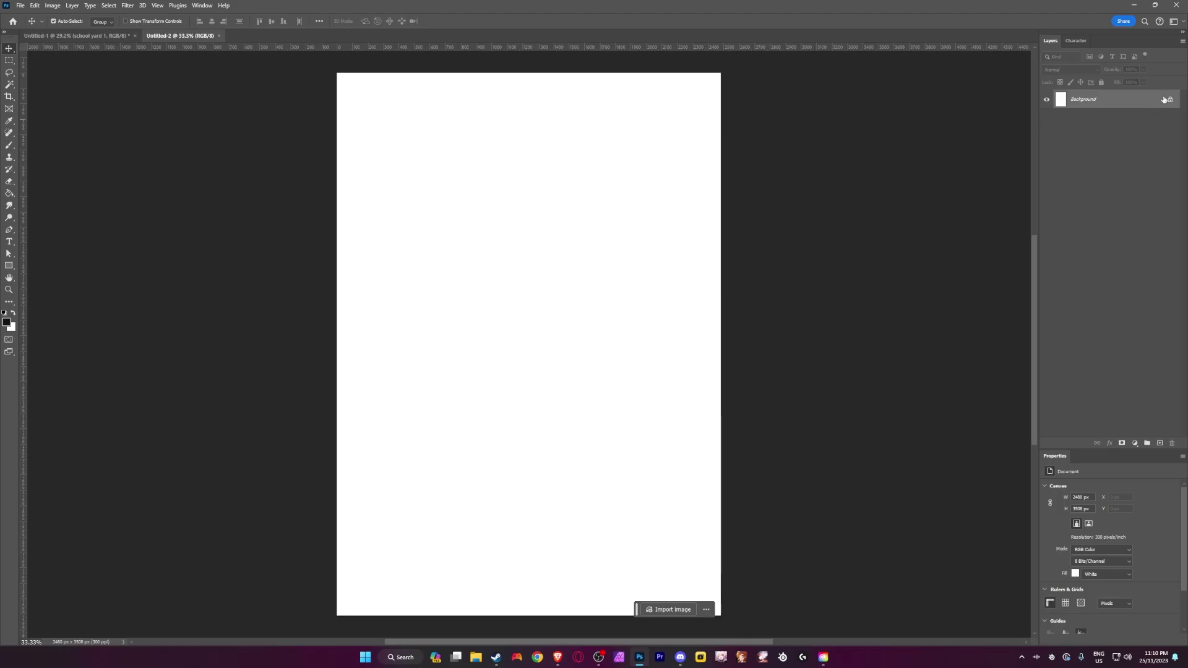
Step: Unlock the background layer and draw a rectangle about 2345 × 1156 px across the upper part of the page, inside a narrow margin
{"action": "left_click", "coordinate": [1170, 100]}
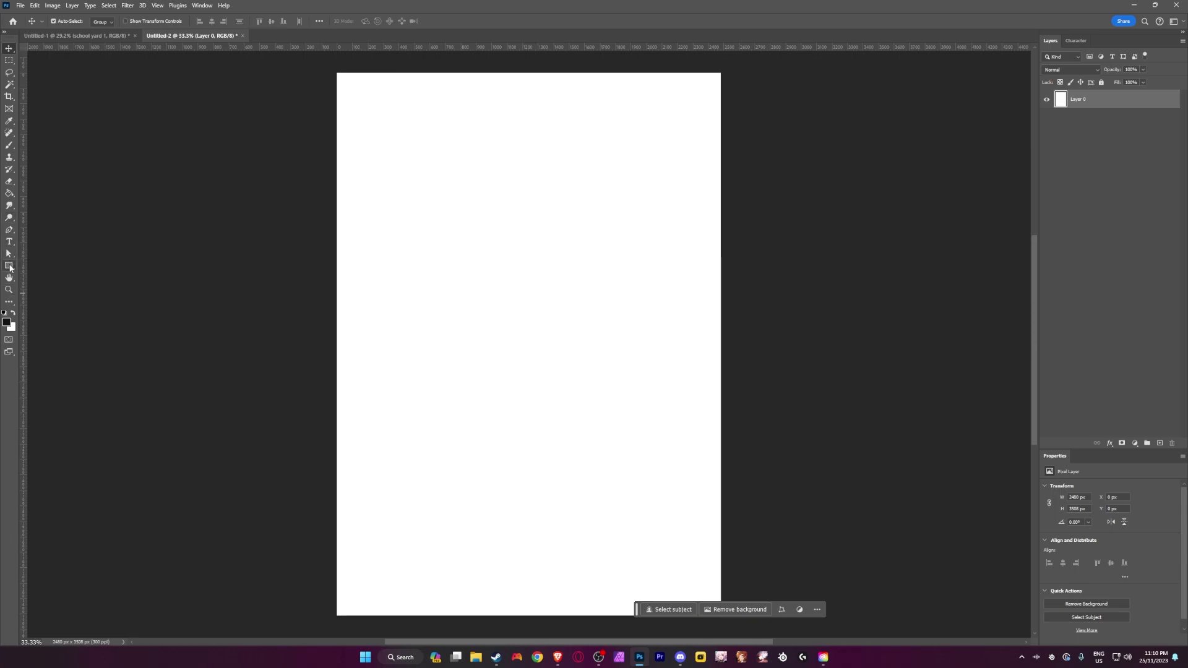
{"action": "left_click", "coordinate": [10, 265]}
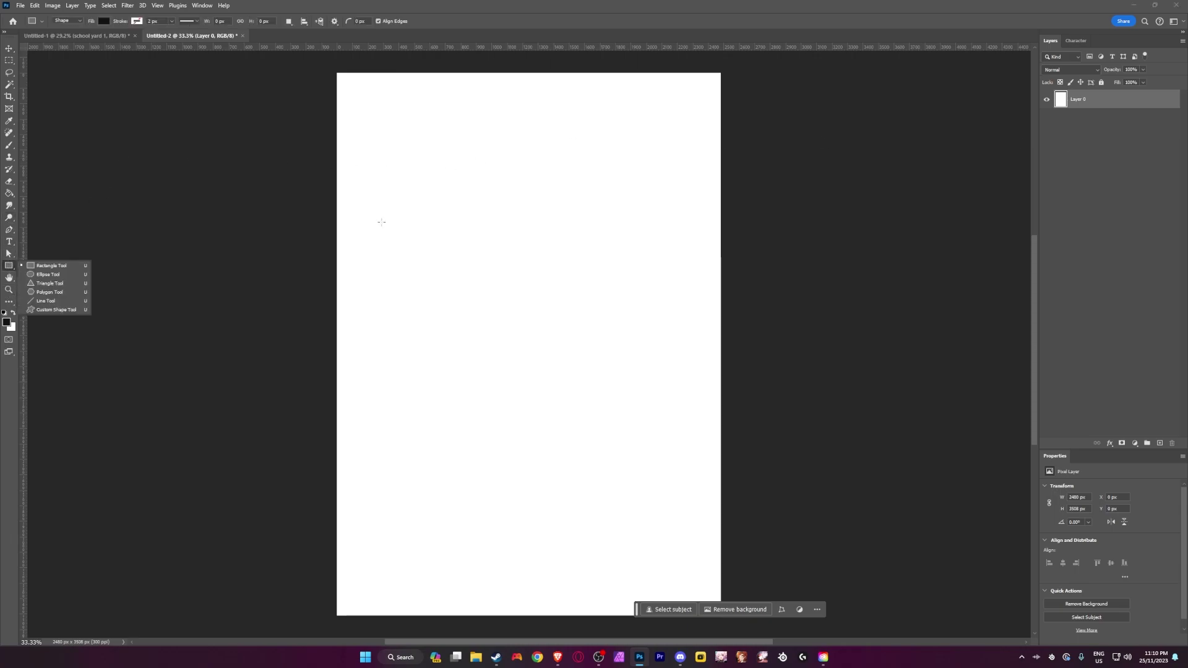
{"action": "left_click", "coordinate": [48, 267]}
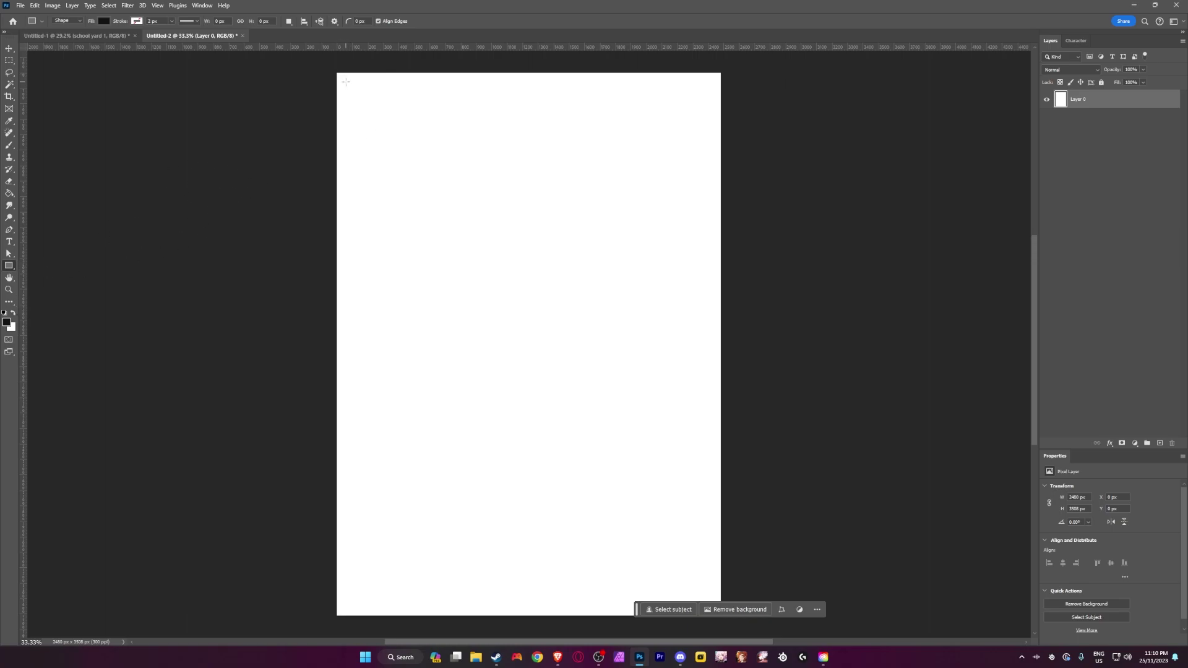
{"action": "left_click_drag", "start_coordinate": [345, 81], "coordinate": [708, 260]}
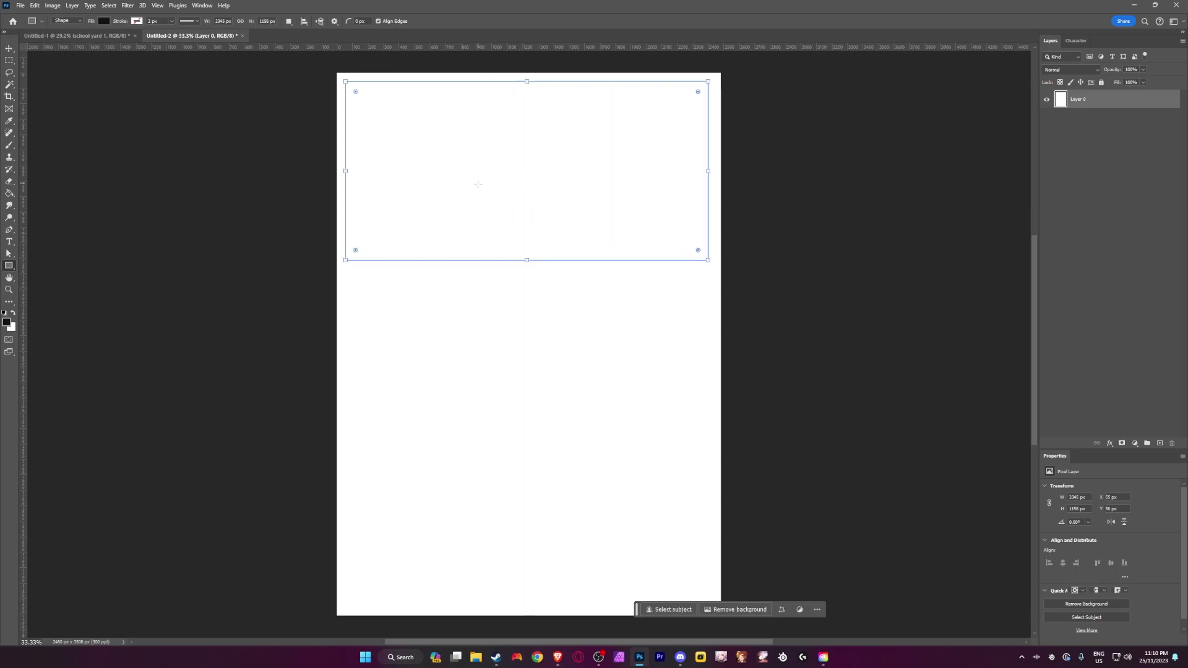
Step: Set the rectangle's fill colour to pure black, 000000
{"action": "left_click", "coordinate": [103, 21]}
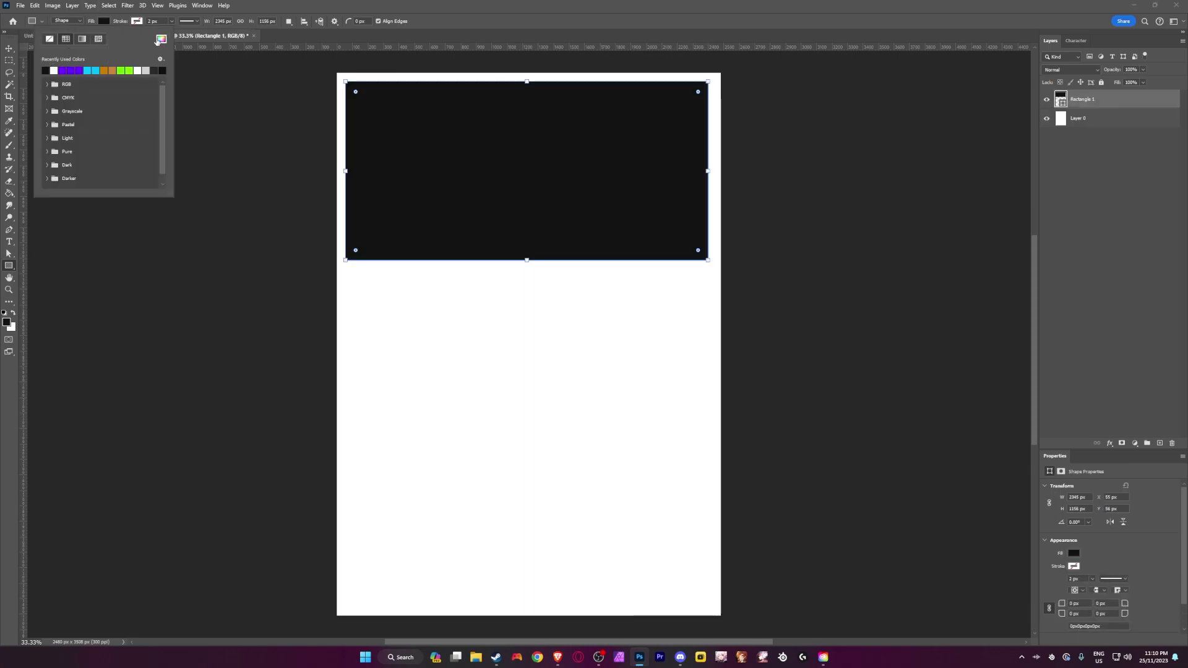
{"action": "left_click", "coordinate": [103, 22]}
{"action": "left_click", "coordinate": [104, 22]}
{"action": "left_click", "coordinate": [160, 39]}
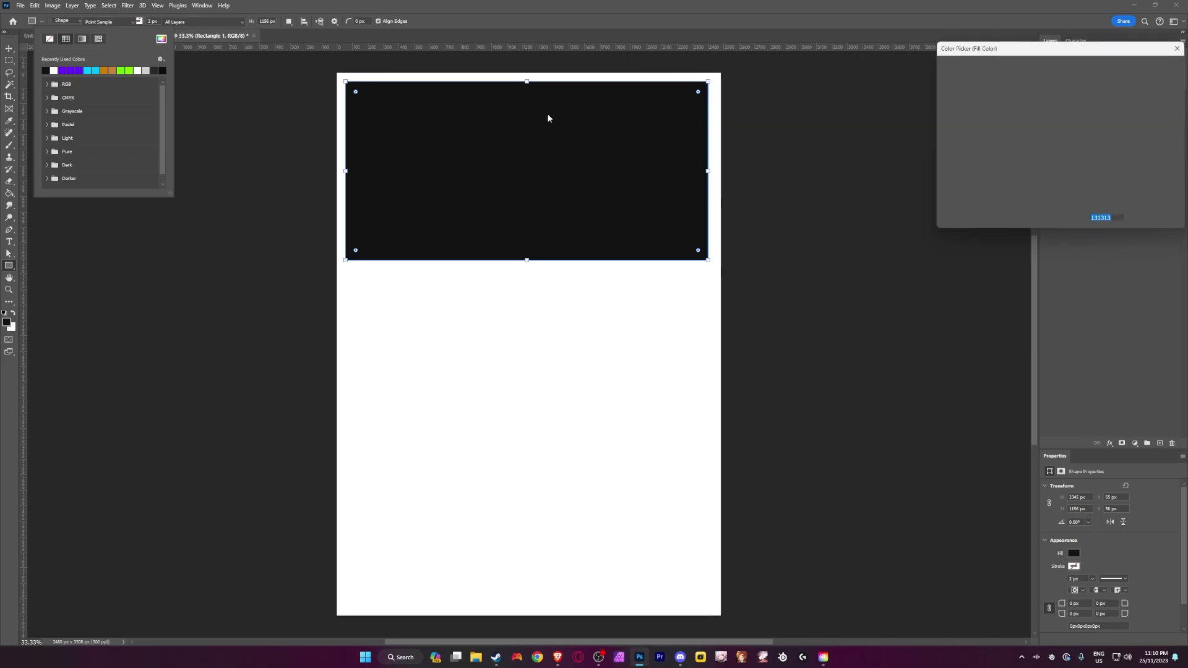
{"action": "type", "text": "000000"}
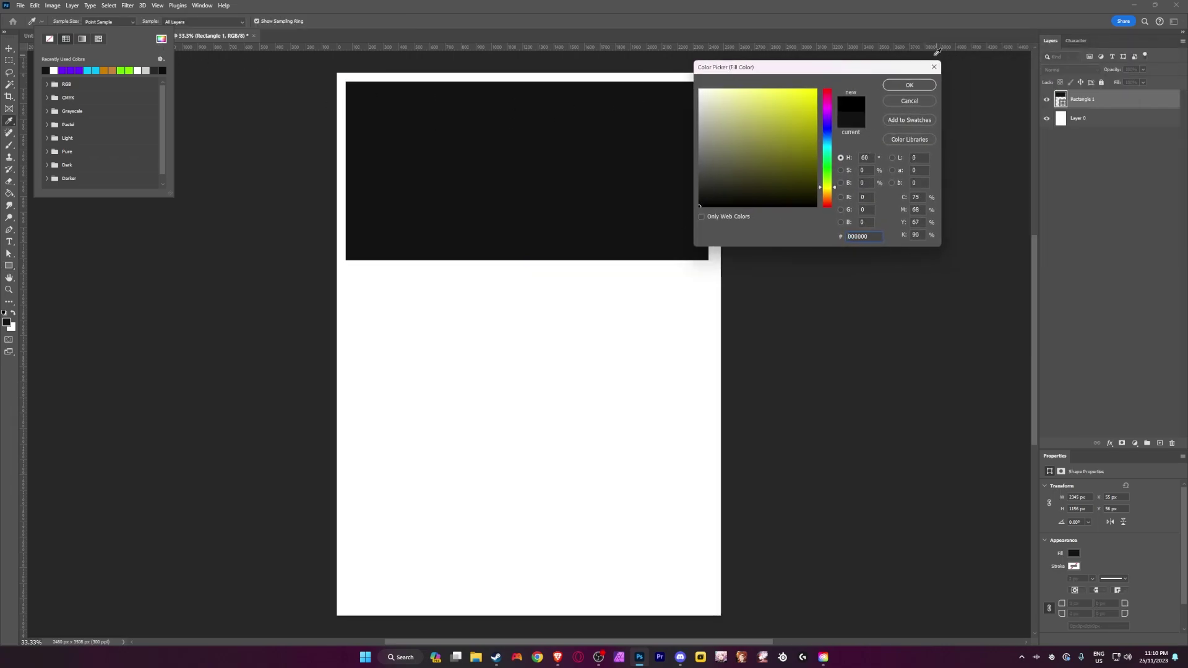
{"action": "key", "text": "Return"}
Step: Stretch the black rectangle's right edge outward with Free Transform to a width of about 2377 px
{"action": "left_click", "coordinate": [7, 53]}
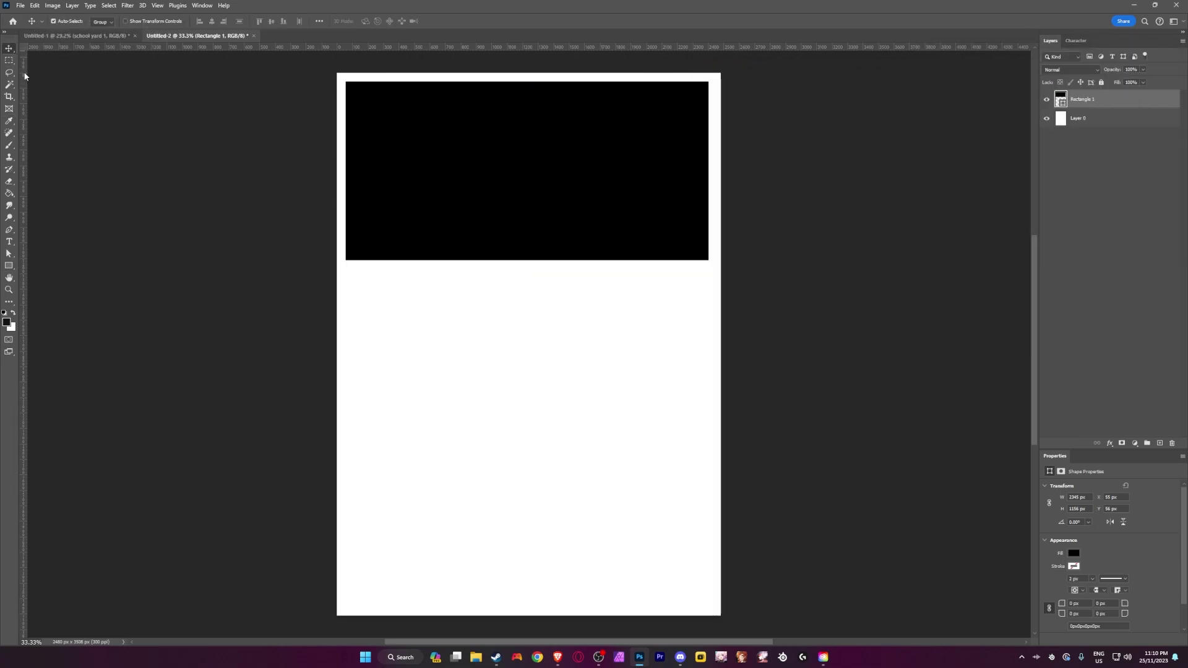
{"action": "scroll", "coordinate": [517, 135], "scroll_direction": "up", "scroll_amount": 3}
{"action": "scroll", "coordinate": [646, 180], "scroll_direction": "up", "scroll_amount": 1}
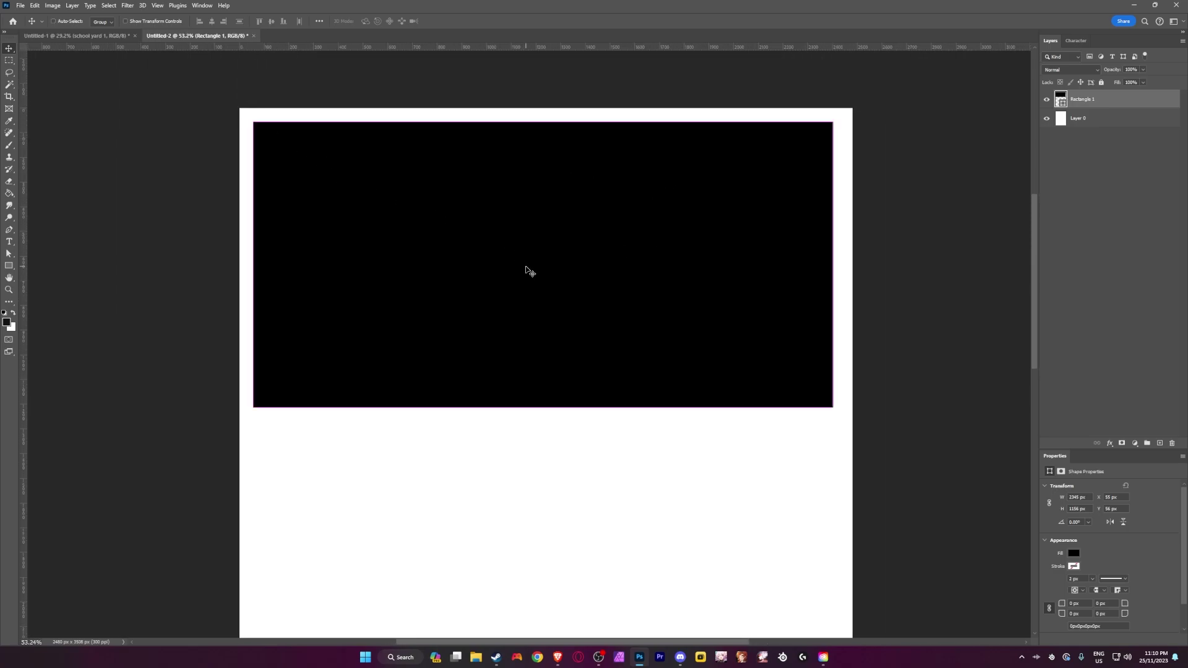
{"action": "key", "text": "ctrl+t"}
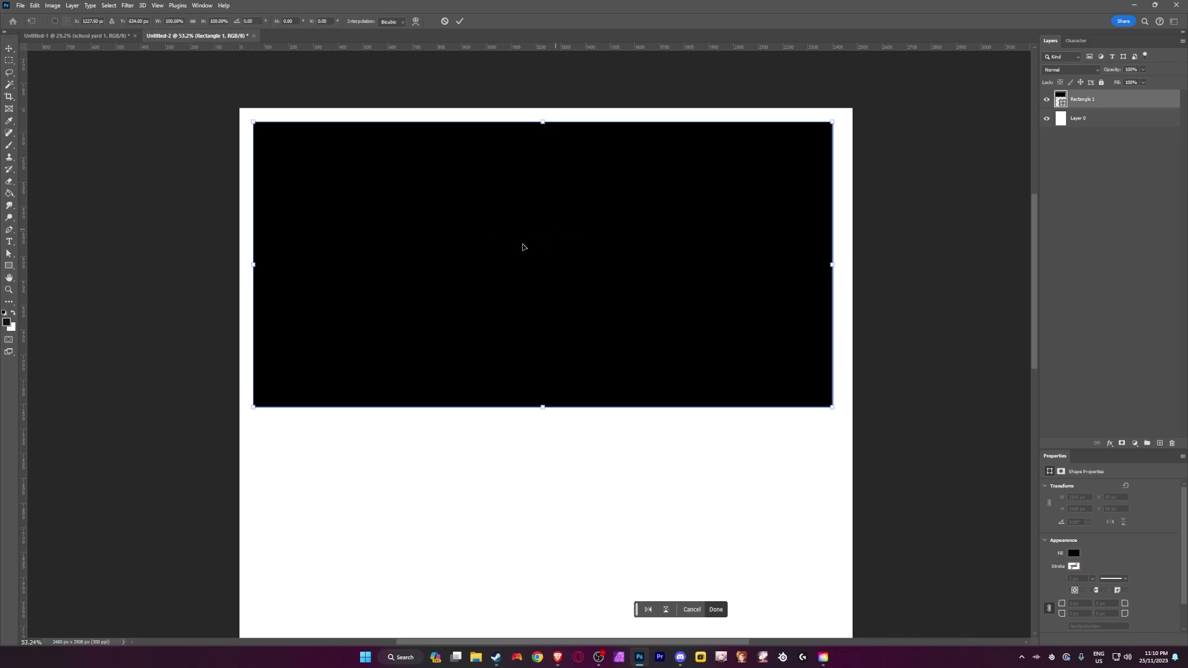
{"action": "left_click_drag", "start_coordinate": [832, 265], "coordinate": [840, 265]}
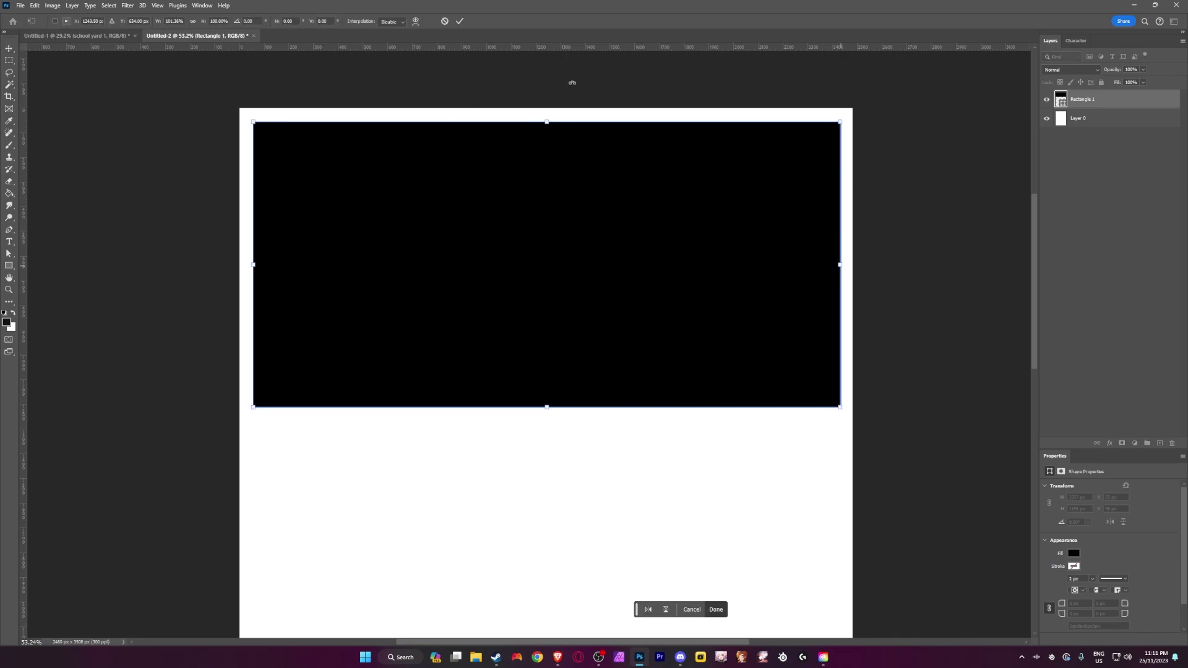
{"action": "left_click", "coordinate": [9, 48]}
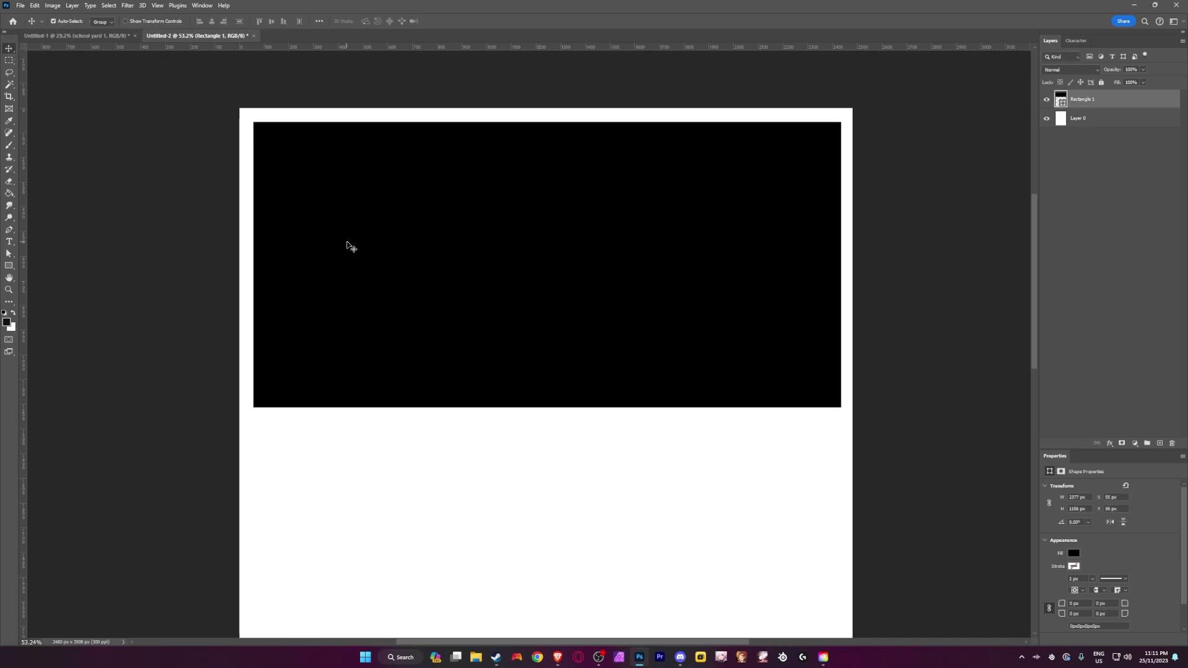
Step: Nudge the black rectangle slightly left and up to even out the page margins
{"action": "key", "text": "Left"}
{"action": "key", "text": "Up"}
{"action": "key", "text": "Up"}
{"action": "key", "text": "Up"}
{"action": "key", "text": "Up"}
{"action": "key", "text": "Up"}
{"action": "key", "text": "Up"}
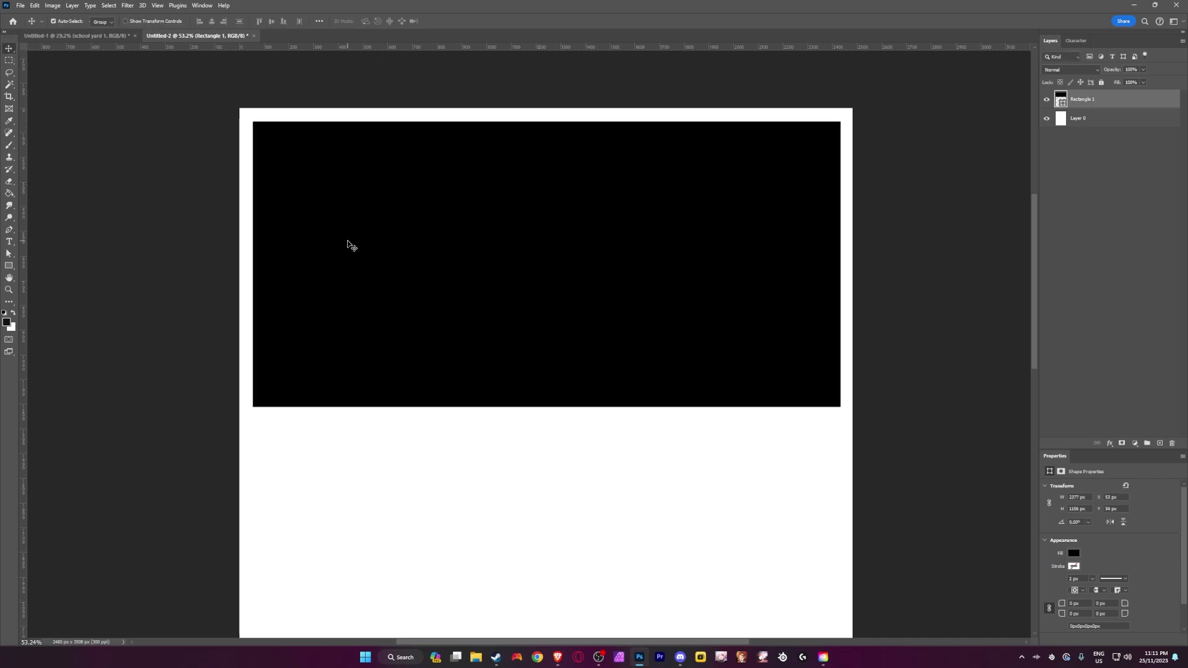
Step: Nudge the black rectangle slightly further toward even margins and duplicate it directly below, leaving a narrow gutter between the two panels
{"action": "key", "text": "Left"}
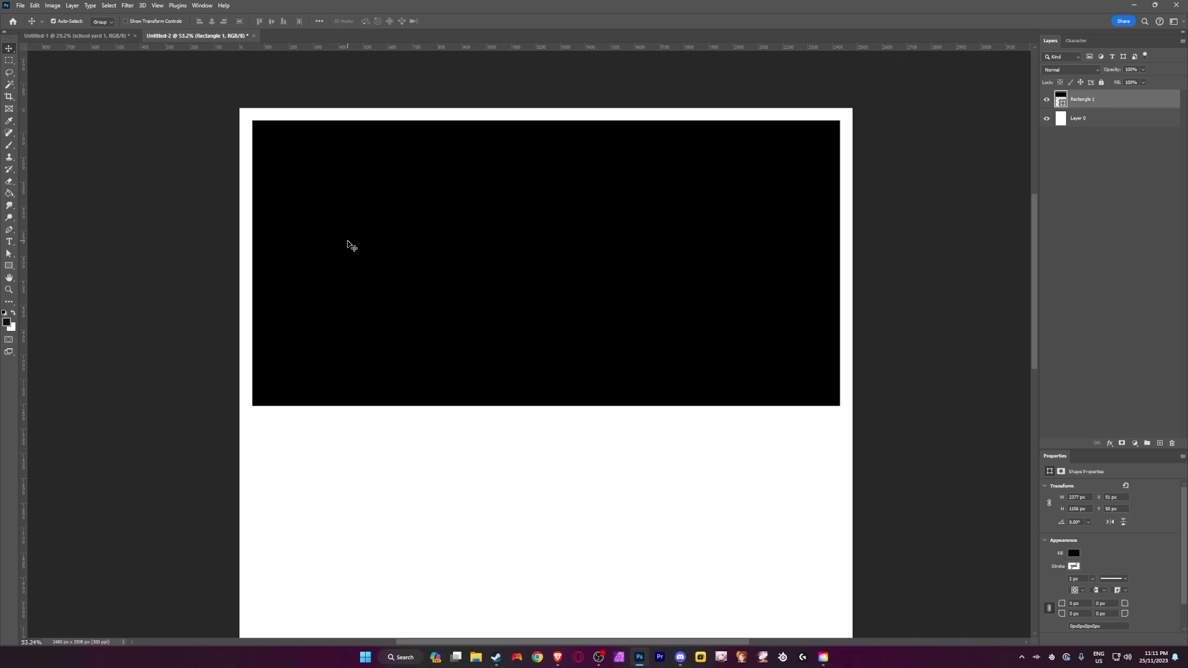
{"action": "scroll", "coordinate": [326, 255], "scroll_direction": "down", "scroll_amount": 4}
{"action": "scroll", "coordinate": [345, 268], "scroll_direction": "down", "scroll_amount": 3}
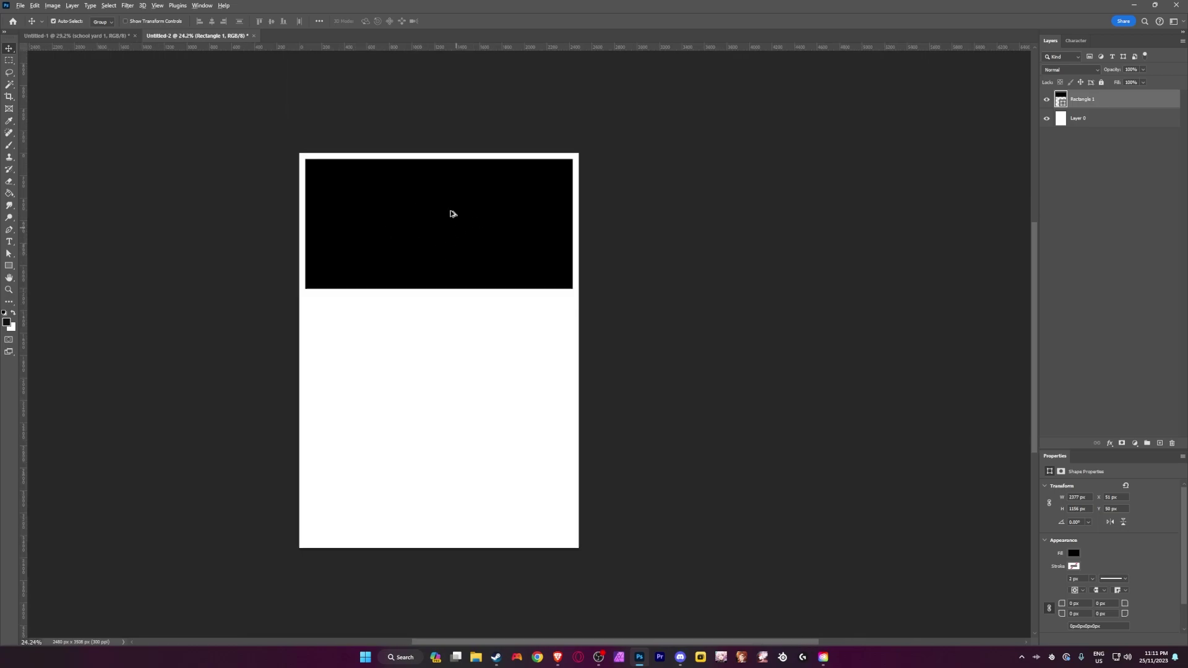
{"action": "scroll", "coordinate": [477, 254], "scroll_direction": "up", "scroll_amount": 2}
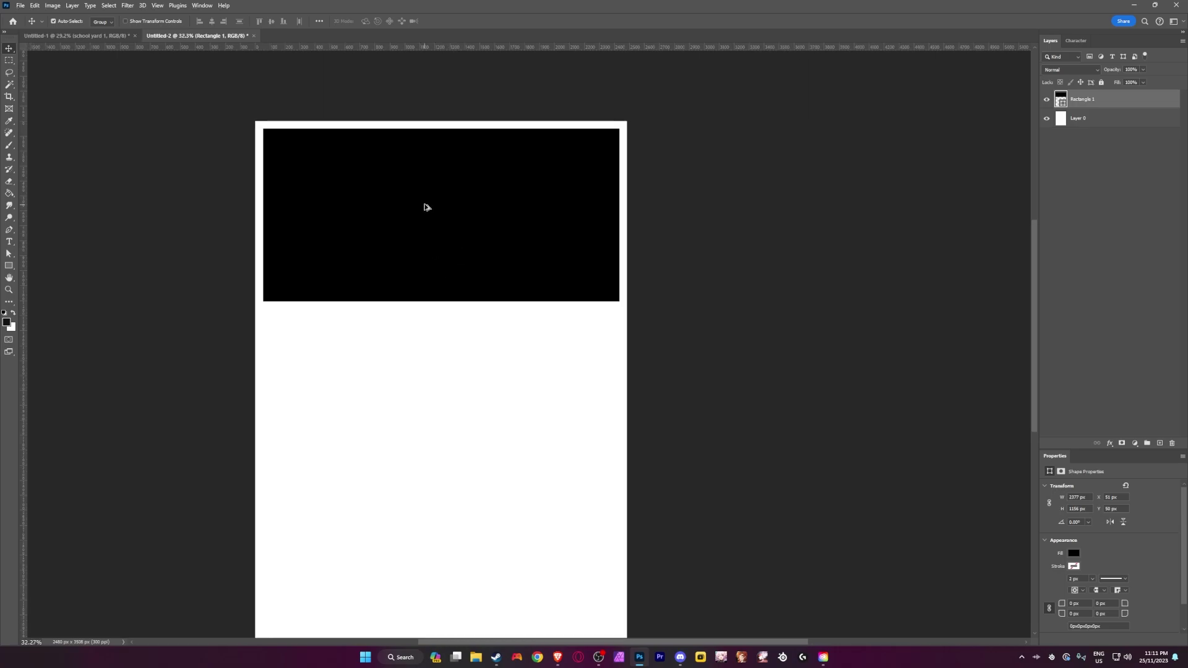
{"action": "left_click_drag", "start_coordinate": [424, 212], "coordinate": [423, 392]}
{"action": "scroll", "coordinate": [419, 336], "scroll_direction": "down", "scroll_amount": 2}
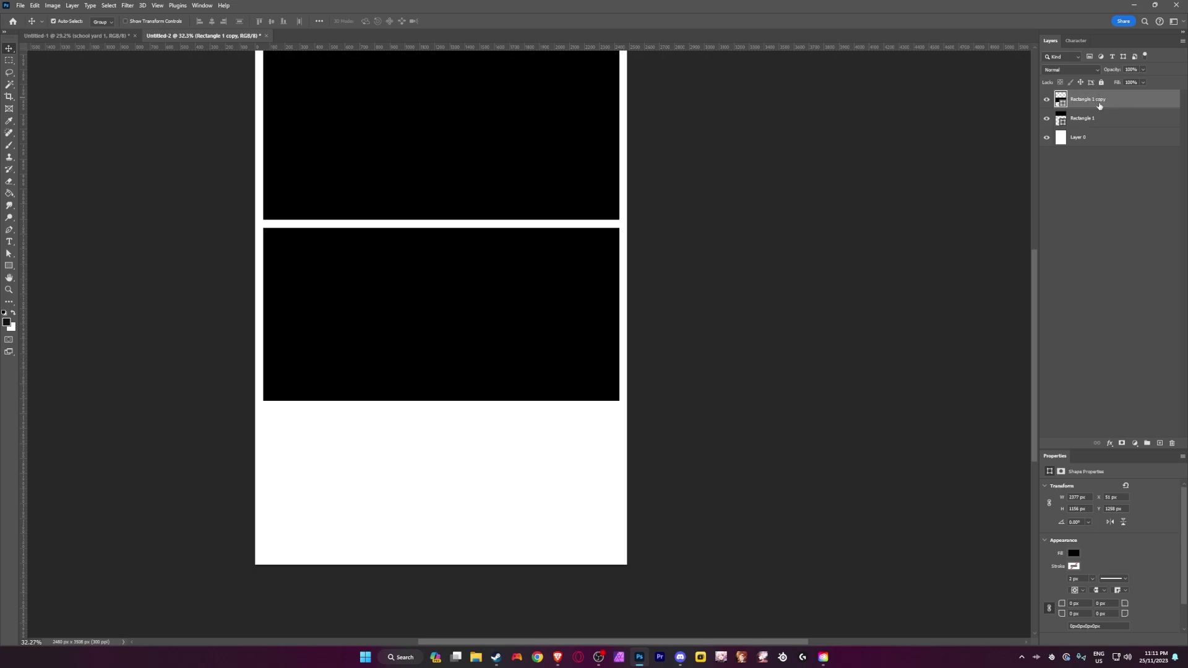
Step: Stretch the lower rectangle's bottom edge down to the page's lower margin with Free Transform, to a height of about 2194 px
{"action": "key", "text": "ctrl"}
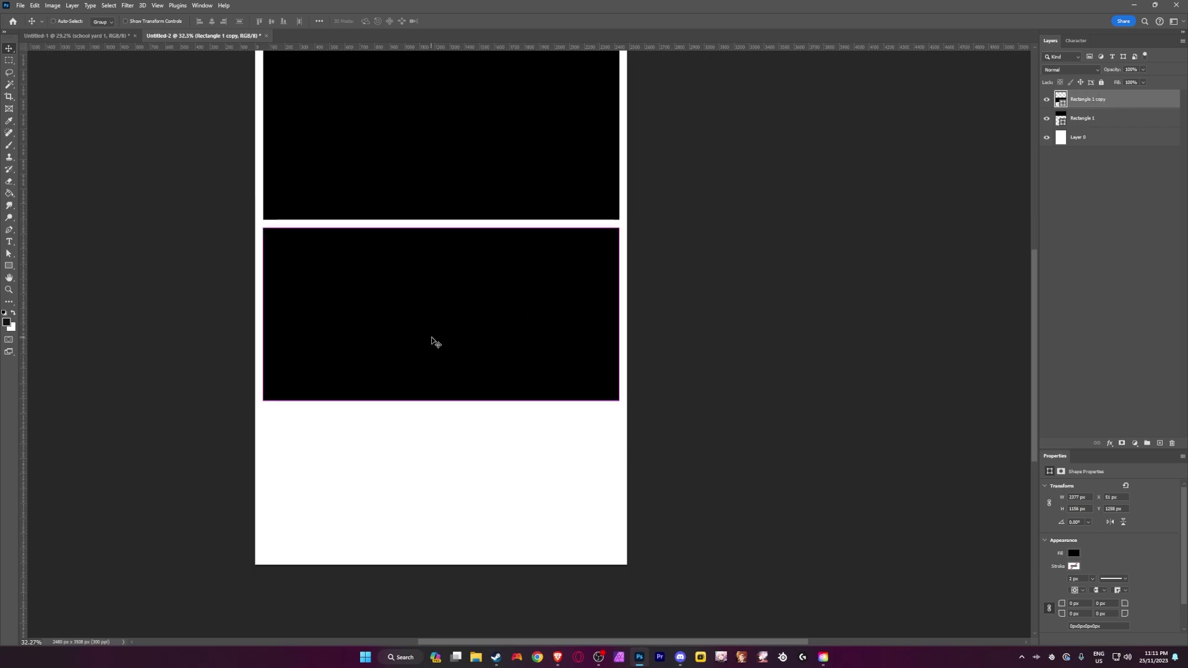
{"action": "key", "text": "ctrl+t"}
{"action": "left_click_drag", "start_coordinate": [441, 401], "coordinate": [439, 557]}
{"action": "scroll", "coordinate": [596, 332], "scroll_direction": "up", "scroll_amount": 2}
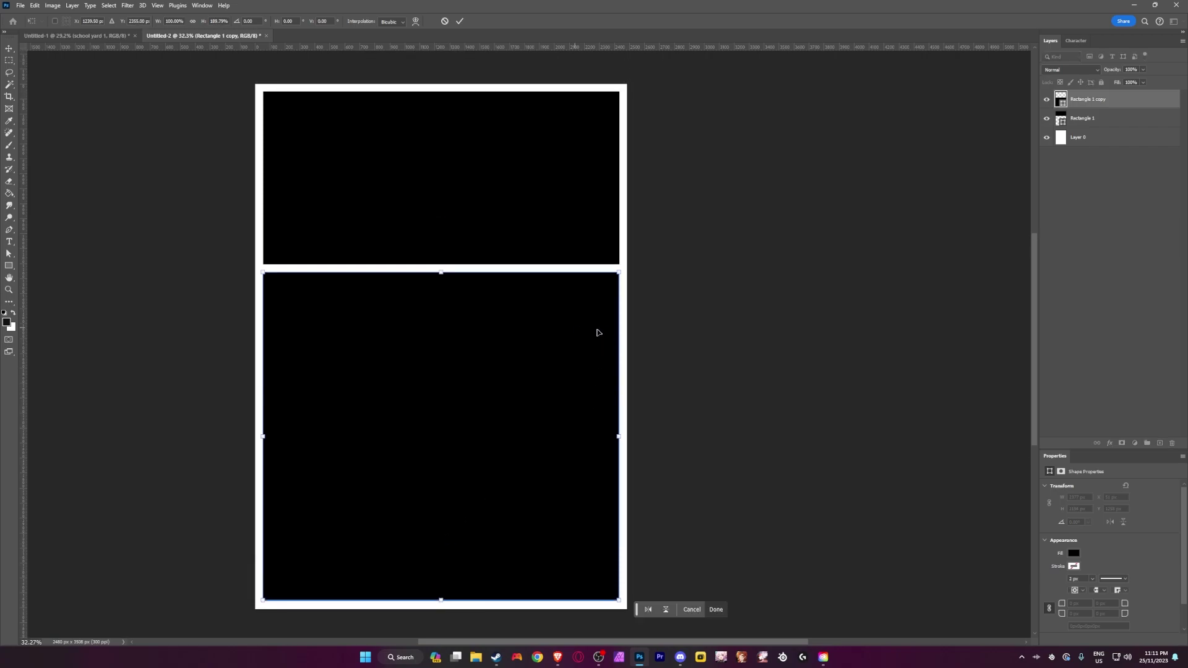
{"action": "key", "text": "Return"}
{"action": "scroll", "coordinate": [660, 271], "scroll_direction": "down", "scroll_amount": 1}
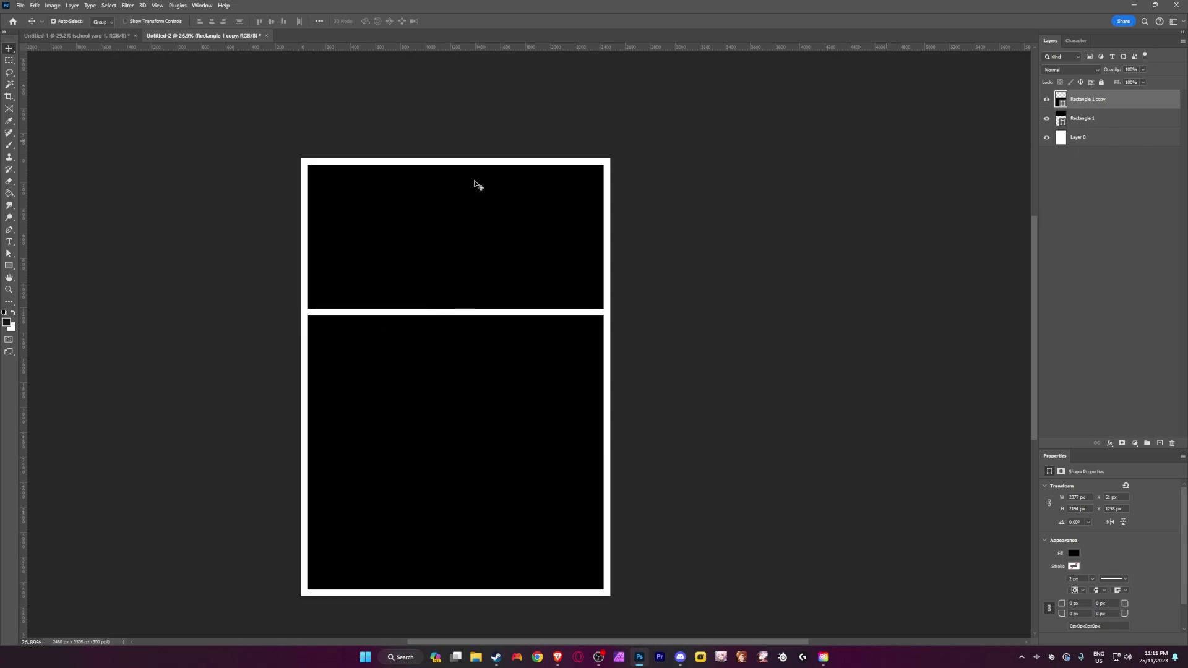
Step: Raise the upper panel's bottom-right corner point with the Direct Selection tool to slant its lower edge, converting the live shape to a regular path
{"action": "left_click", "coordinate": [411, 234]}
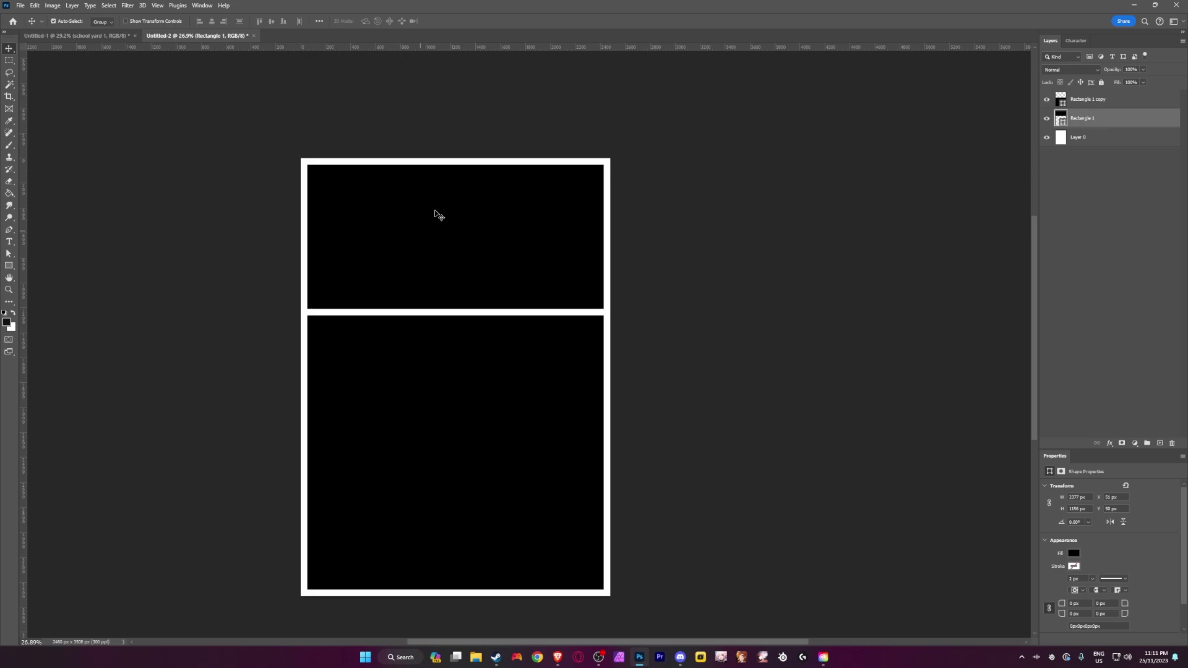
{"action": "scroll", "coordinate": [409, 234], "scroll_direction": "up", "scroll_amount": 2}
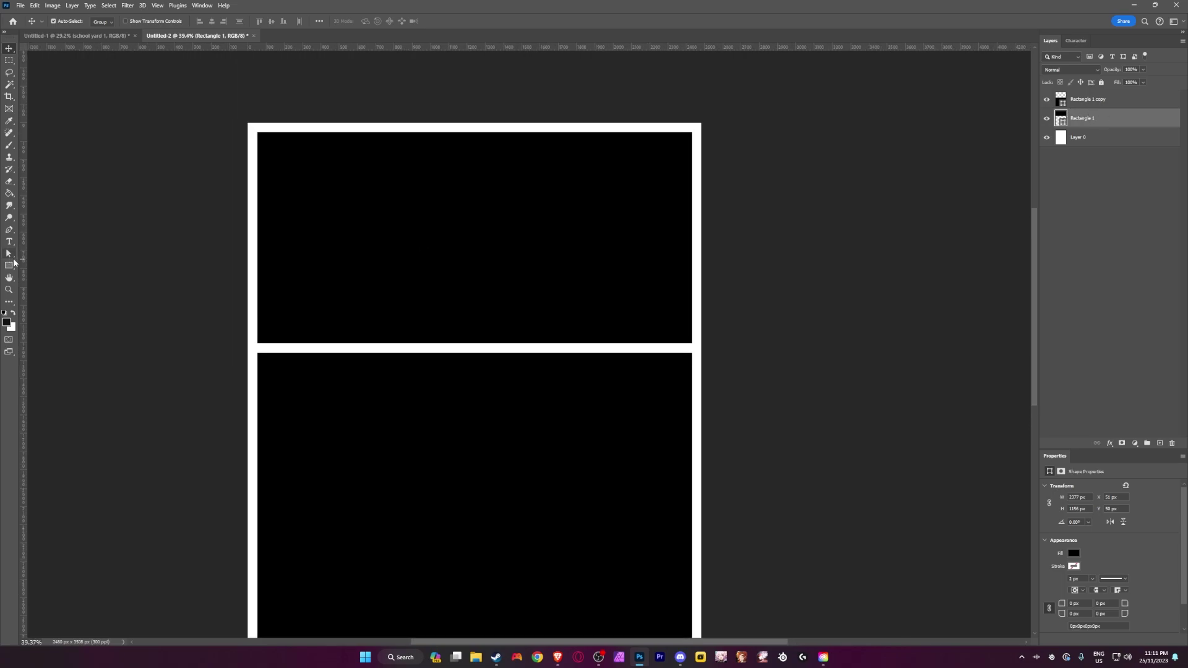
{"action": "left_click", "coordinate": [9, 254]}
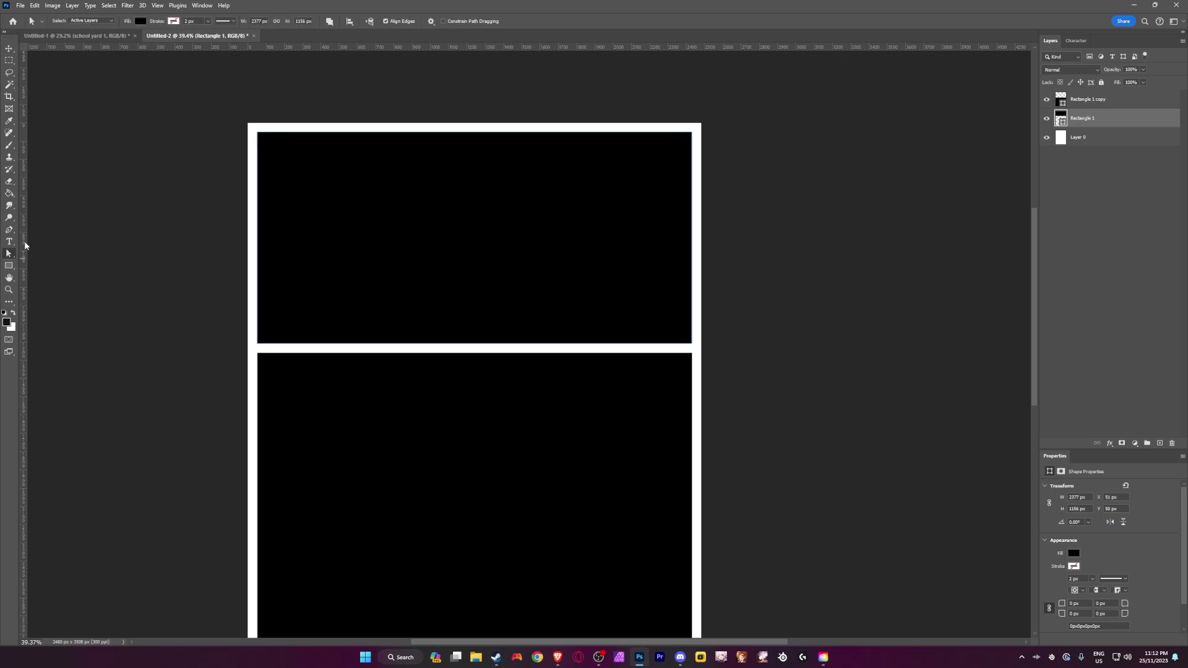
{"action": "right_click", "coordinate": [9, 256]}
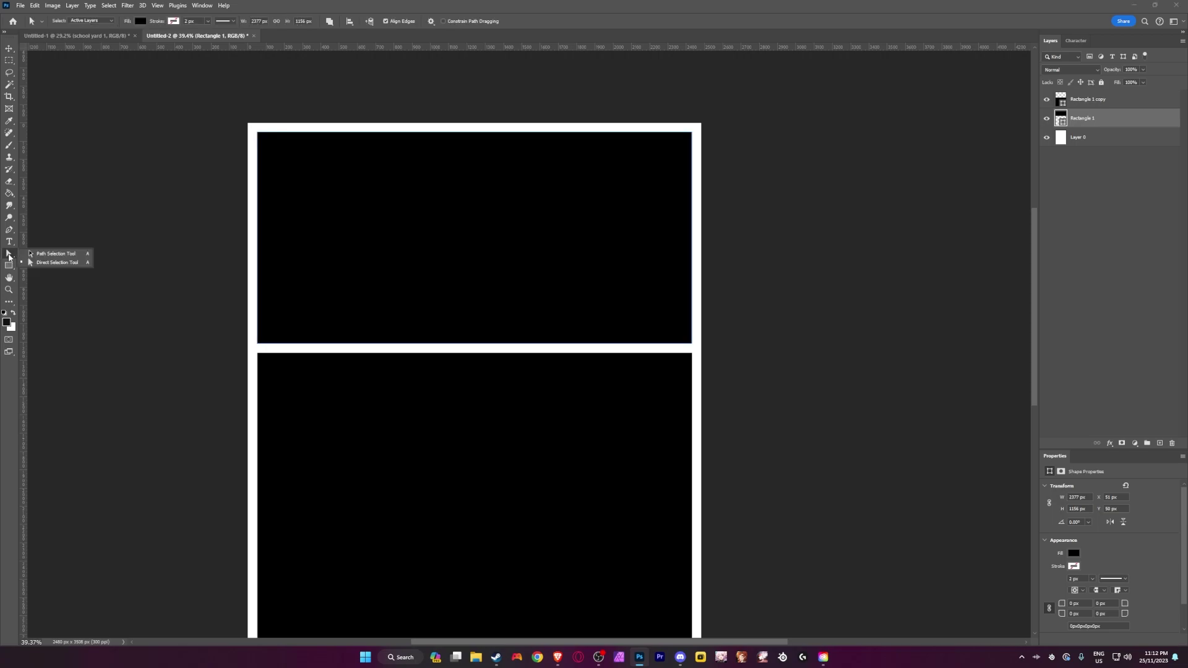
{"action": "left_click", "coordinate": [50, 266]}
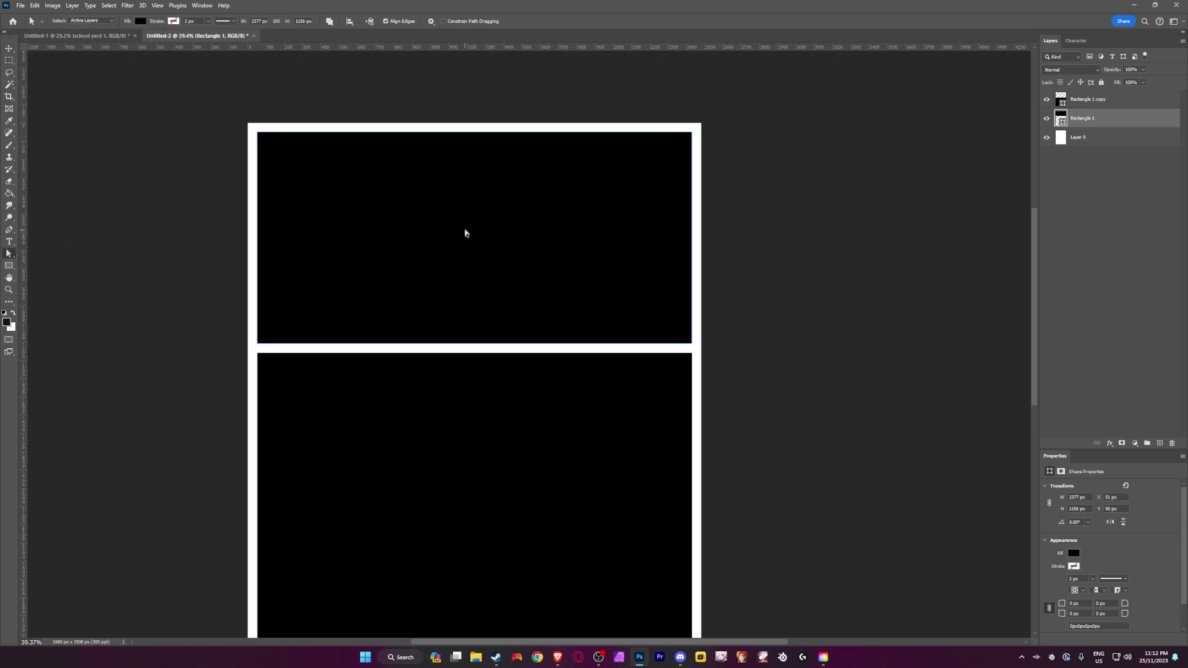
{"action": "scroll", "coordinate": [703, 356], "scroll_direction": "up", "scroll_amount": 2}
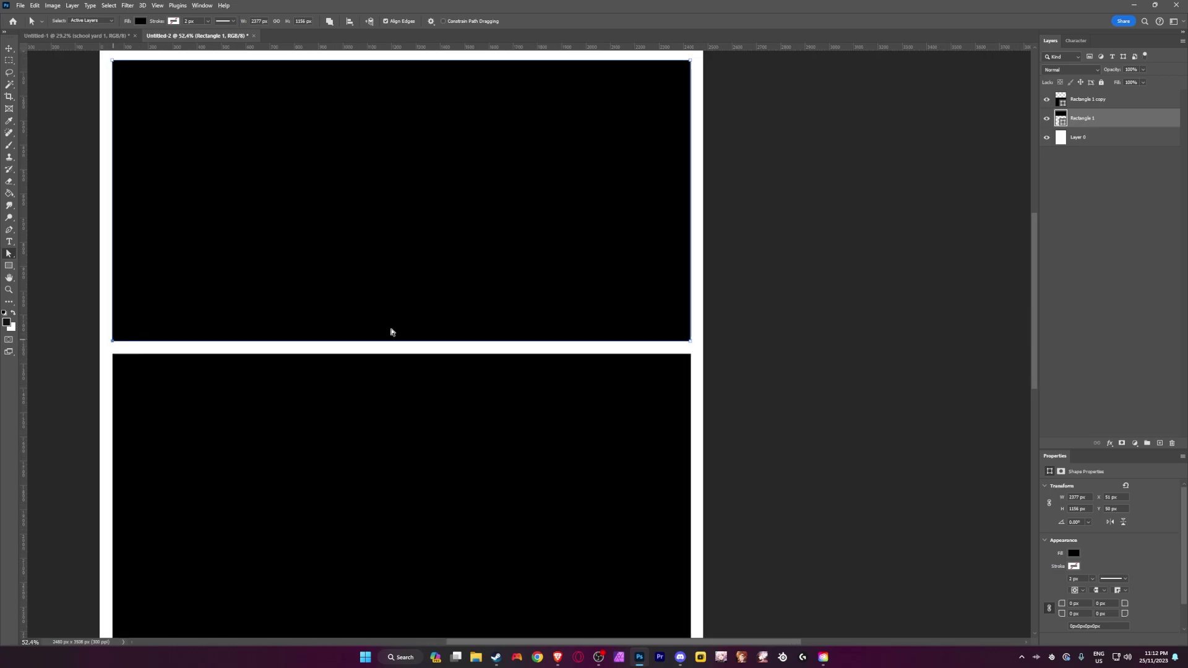
{"action": "scroll", "coordinate": [727, 338], "scroll_direction": "up", "scroll_amount": 2}
{"action": "scroll", "coordinate": [724, 317], "scroll_direction": "down", "scroll_amount": 2}
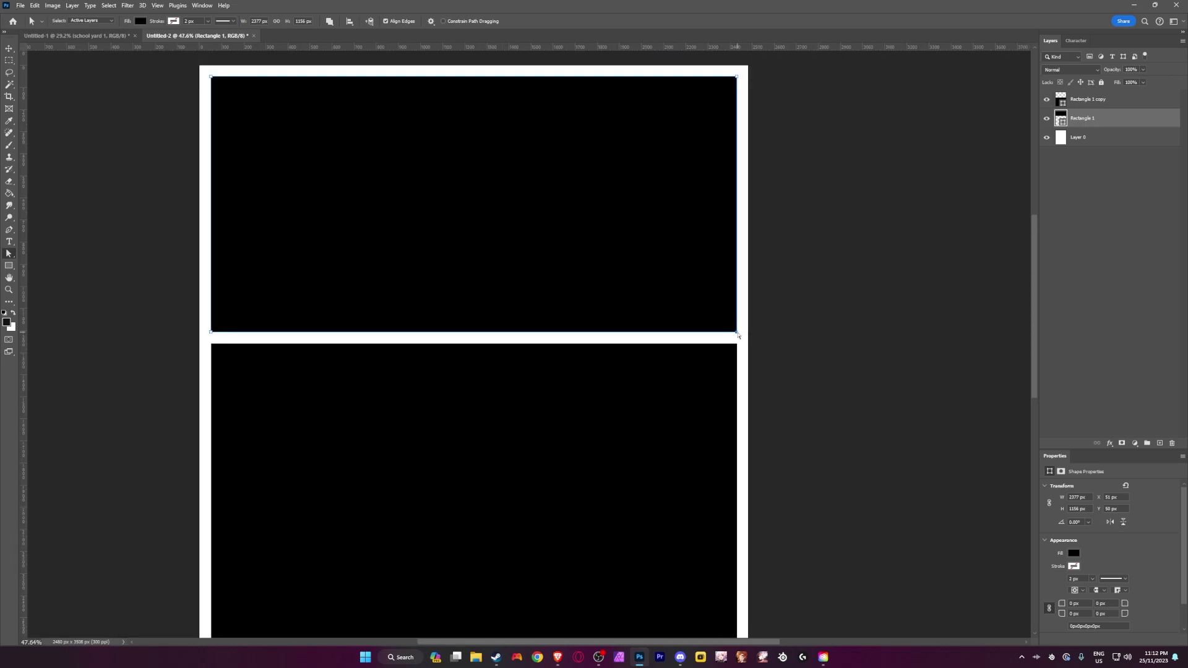
{"action": "left_click_drag", "start_coordinate": [737, 333], "coordinate": [735, 323]}
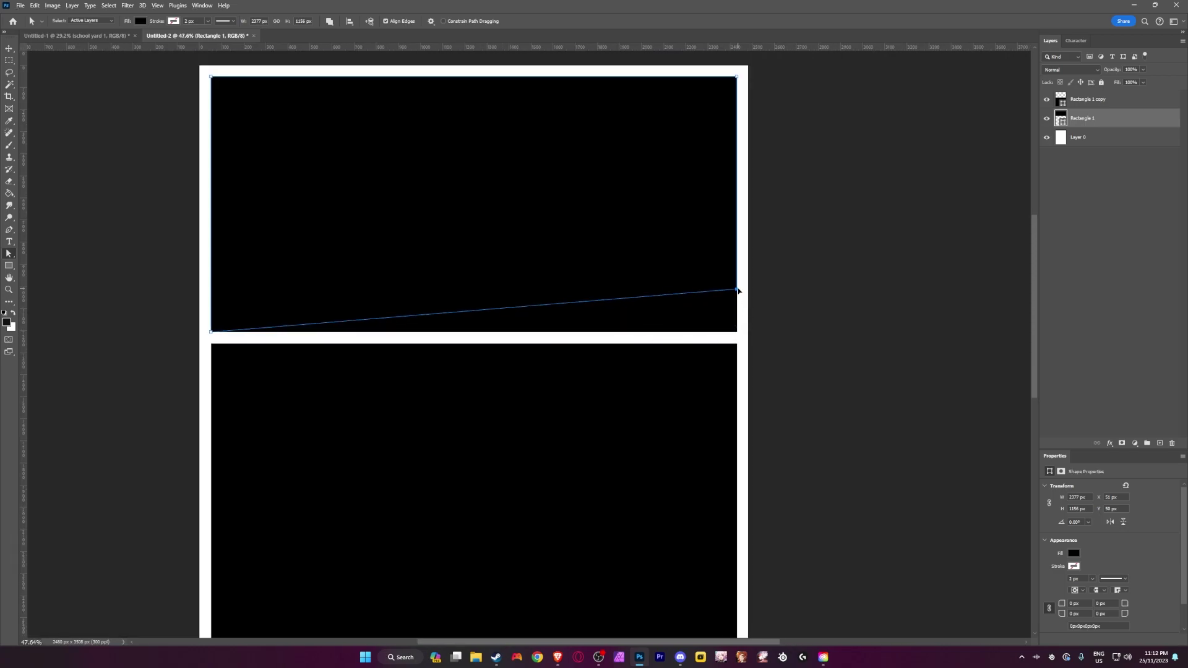
{"action": "left_click_drag", "start_coordinate": [738, 290], "coordinate": [743, 266]}
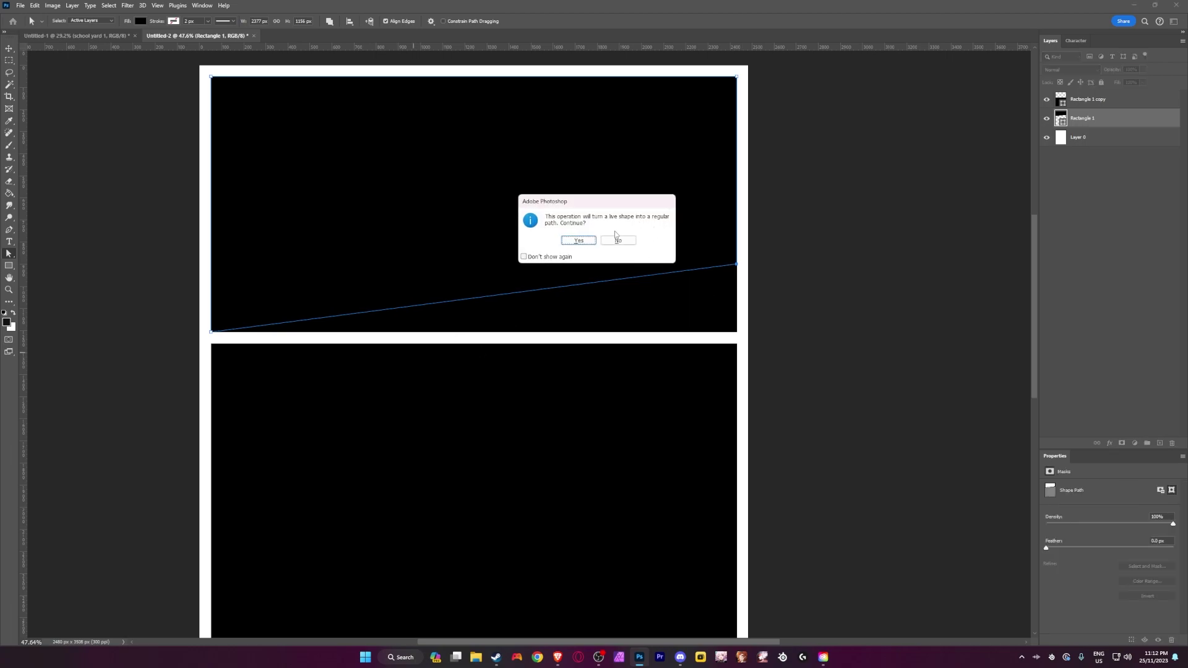
{"action": "left_click", "coordinate": [574, 240]}
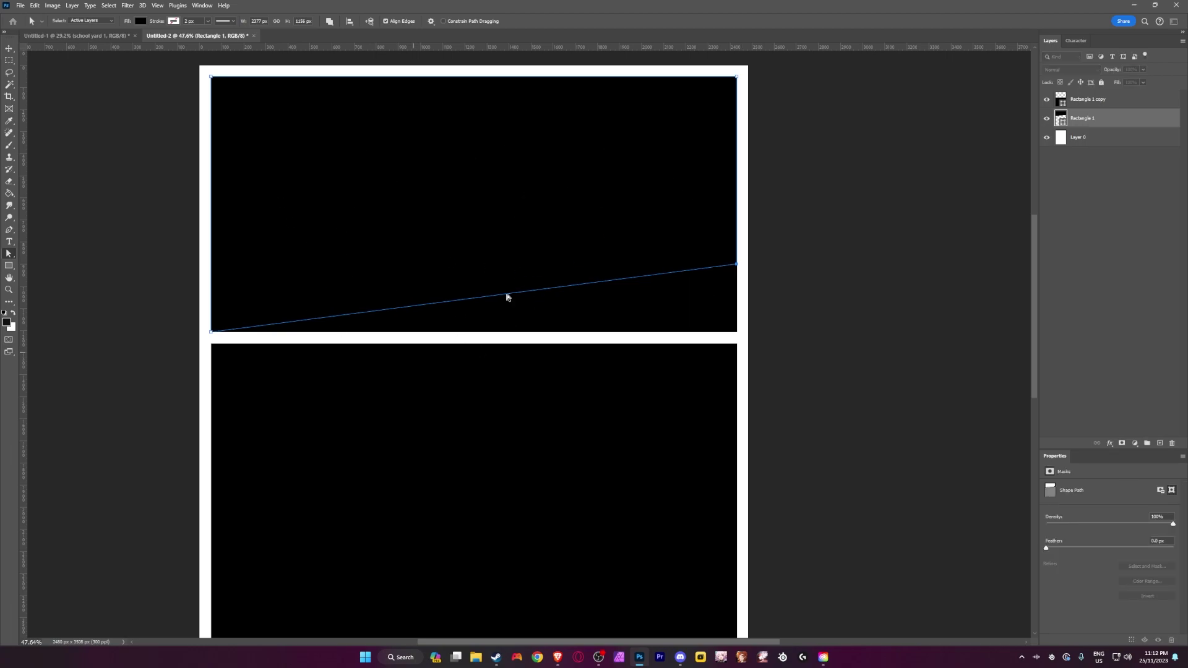
{"action": "scroll", "coordinate": [526, 251], "scroll_direction": "down", "scroll_amount": 1}
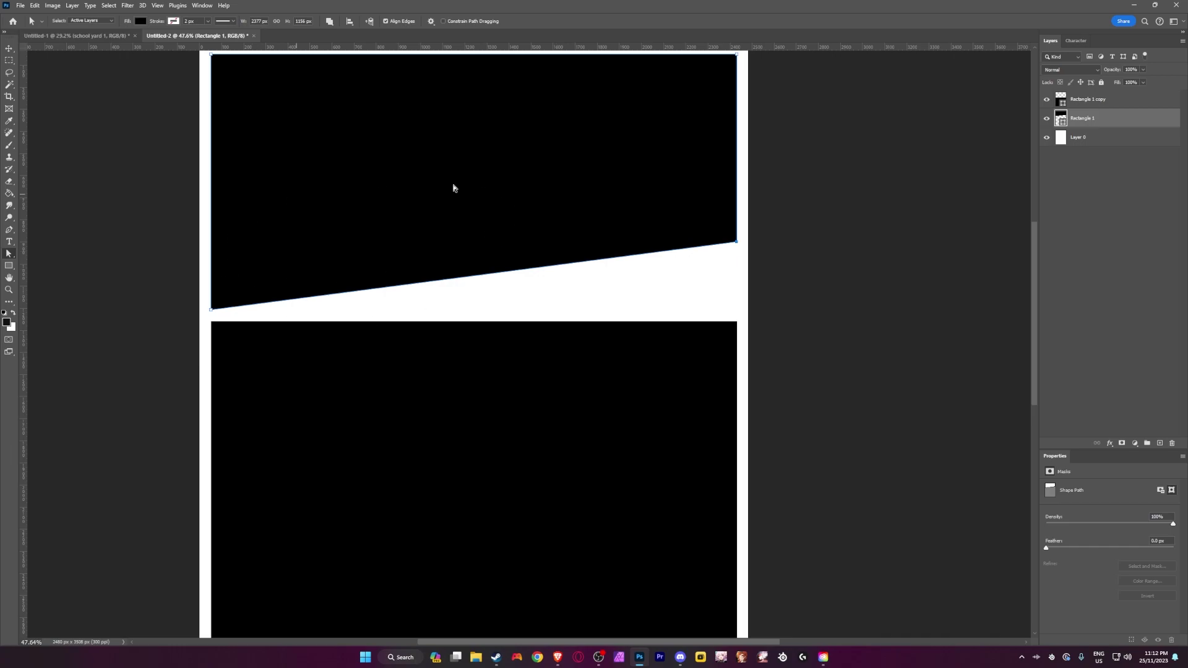
{"action": "left_click", "coordinate": [821, 308]}
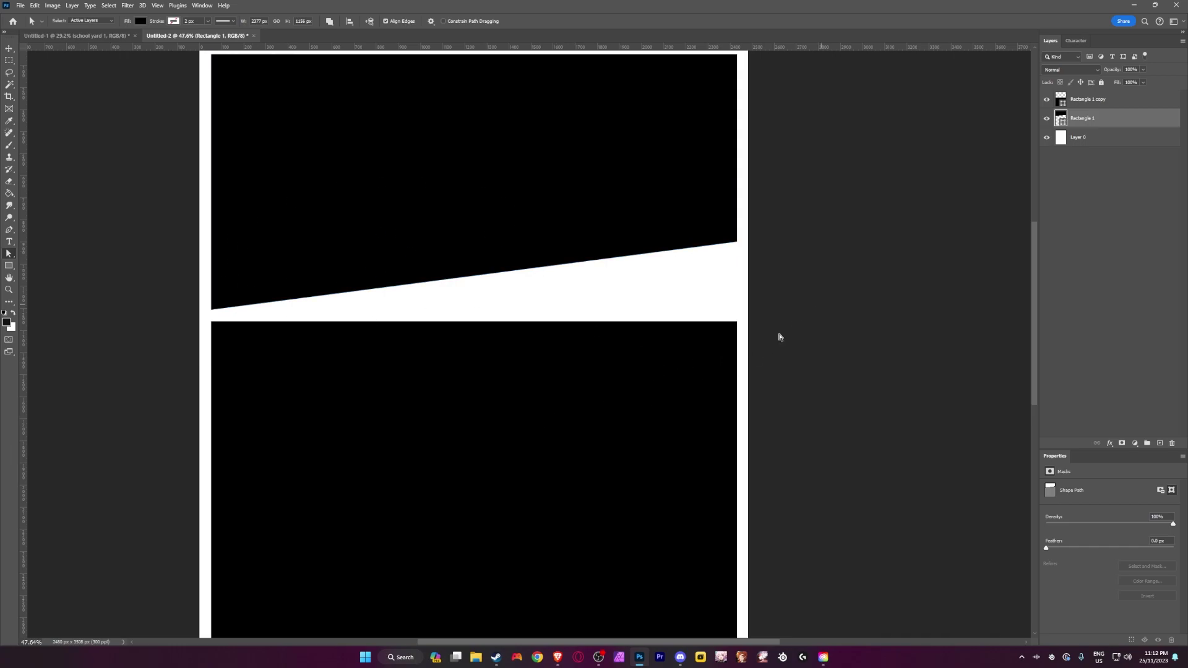
Step: Raise the lower panel's top-right corner point parallel to the slanted edge above, making the panel about 2494 px high
{"action": "scroll", "coordinate": [778, 334], "scroll_direction": "down", "scroll_amount": 3}
{"action": "scroll", "coordinate": [582, 378], "scroll_direction": "down", "scroll_amount": 1}
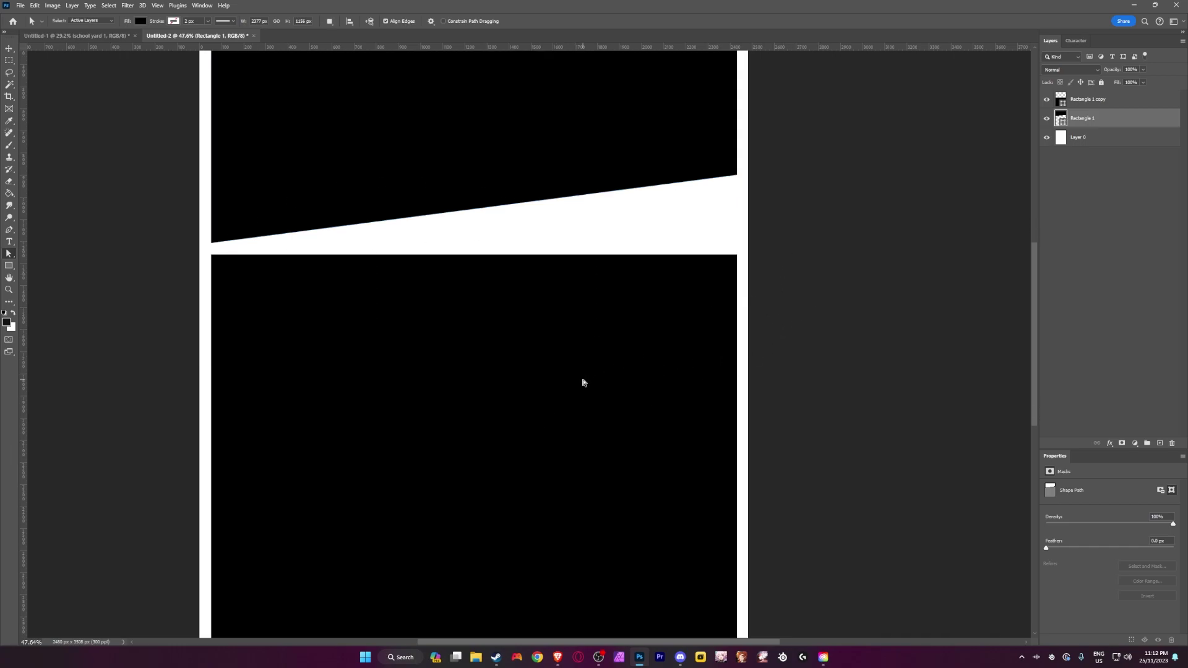
{"action": "left_click", "coordinate": [1088, 102]}
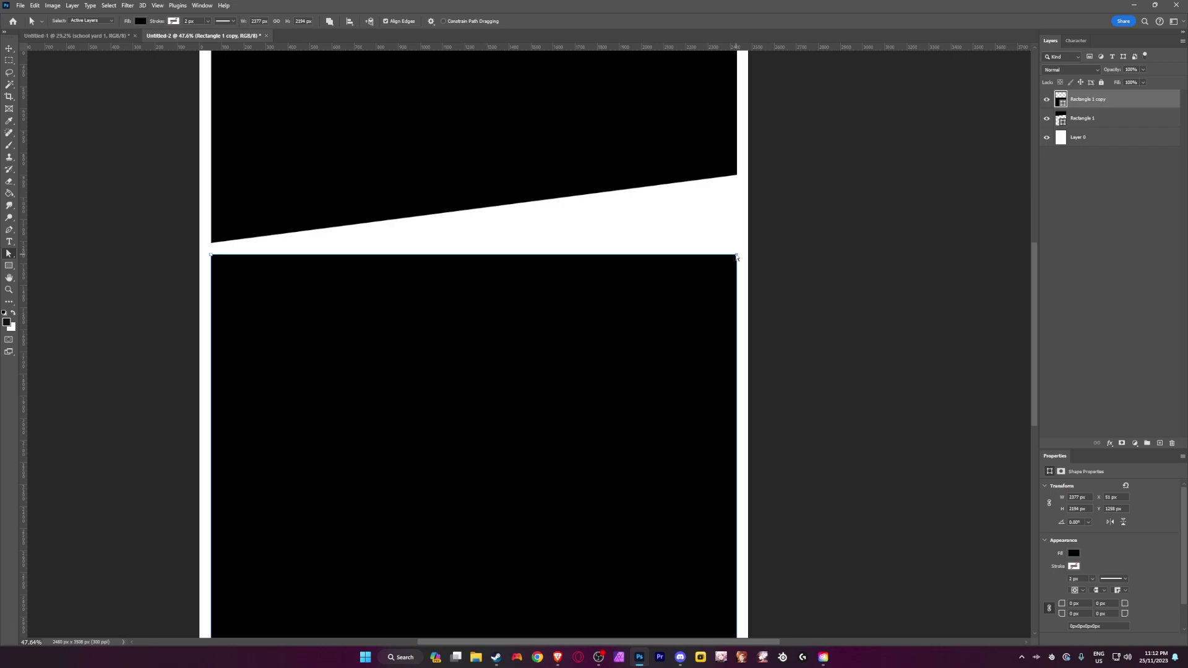
{"action": "left_click_drag", "start_coordinate": [736, 257], "coordinate": [729, 191]}
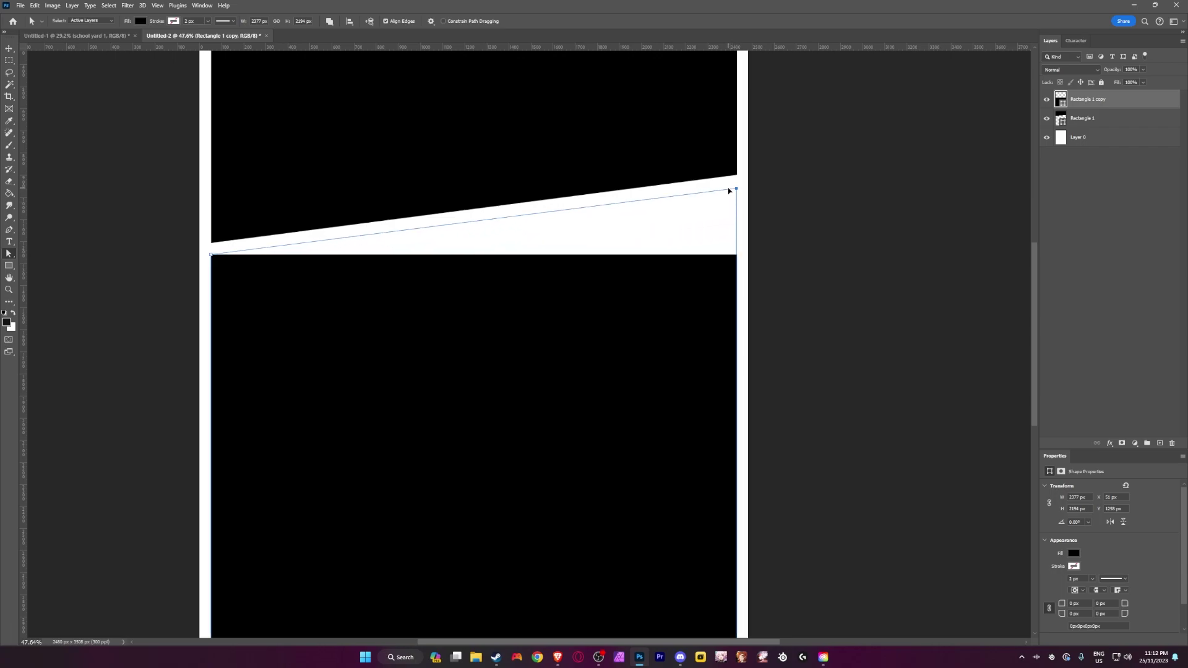
{"action": "key", "text": "Return"}
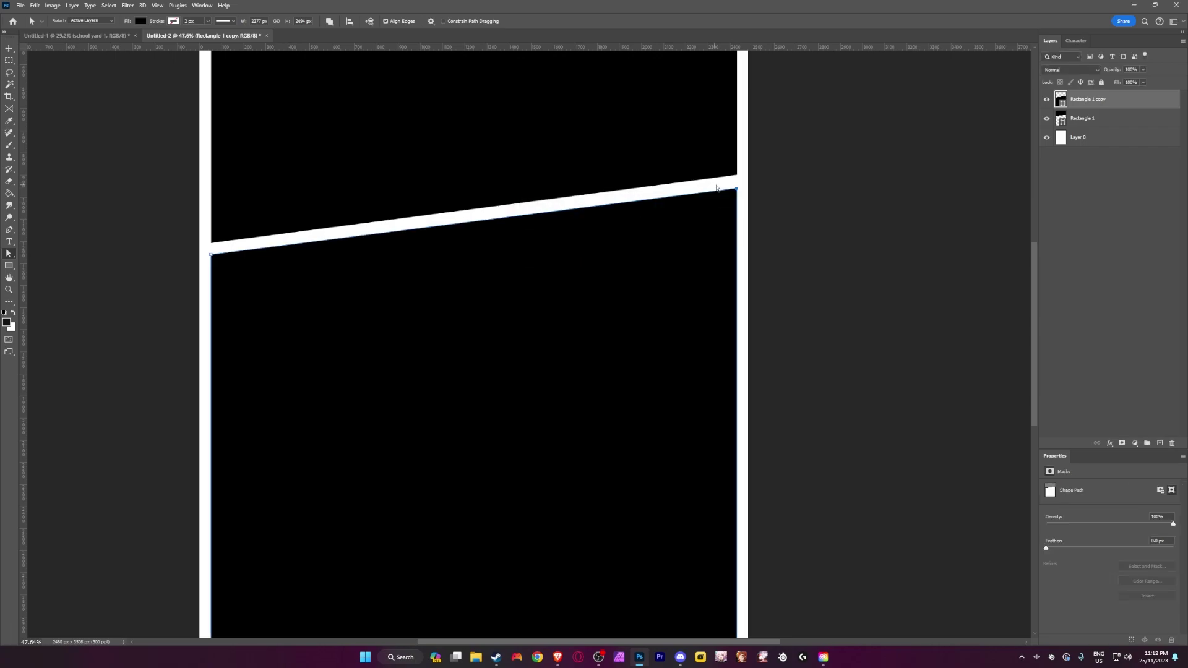
{"action": "key", "text": "v"}
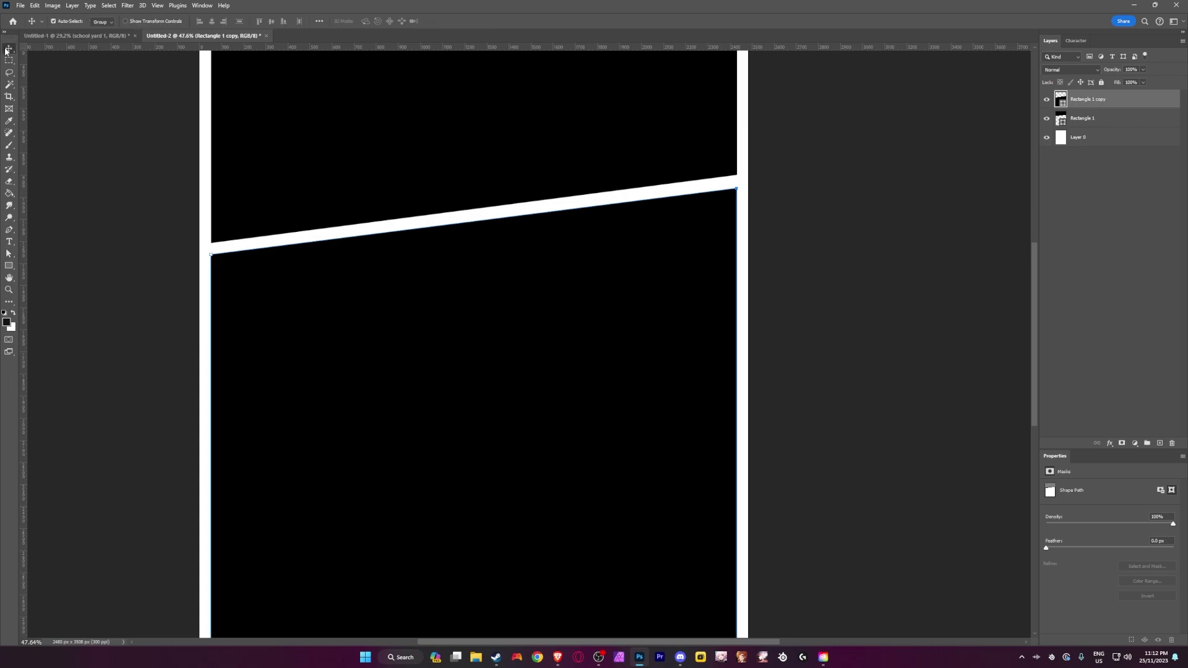
{"action": "scroll", "coordinate": [809, 260], "scroll_direction": "down", "scroll_amount": 5}
{"action": "left_click", "coordinate": [854, 278]}
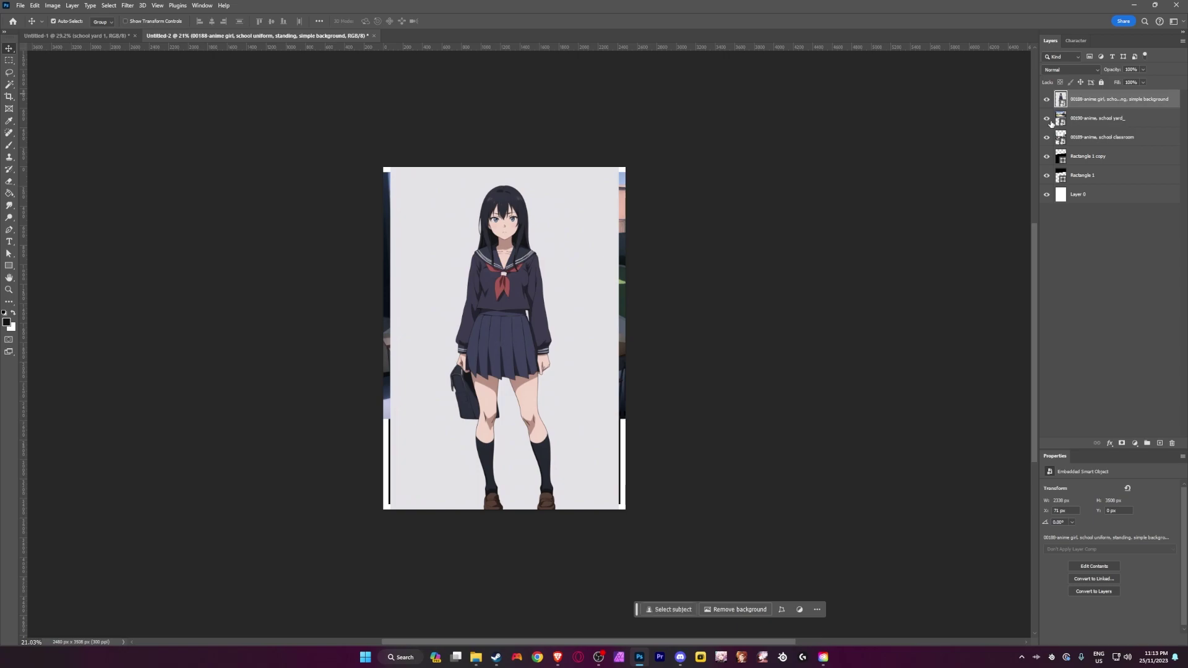
Step: Hide the anime girl and school classroom layers and move the school yard layer directly above Rectangle 1
{"action": "left_click_drag", "start_coordinate": [1048, 123], "coordinate": [1047, 138]}
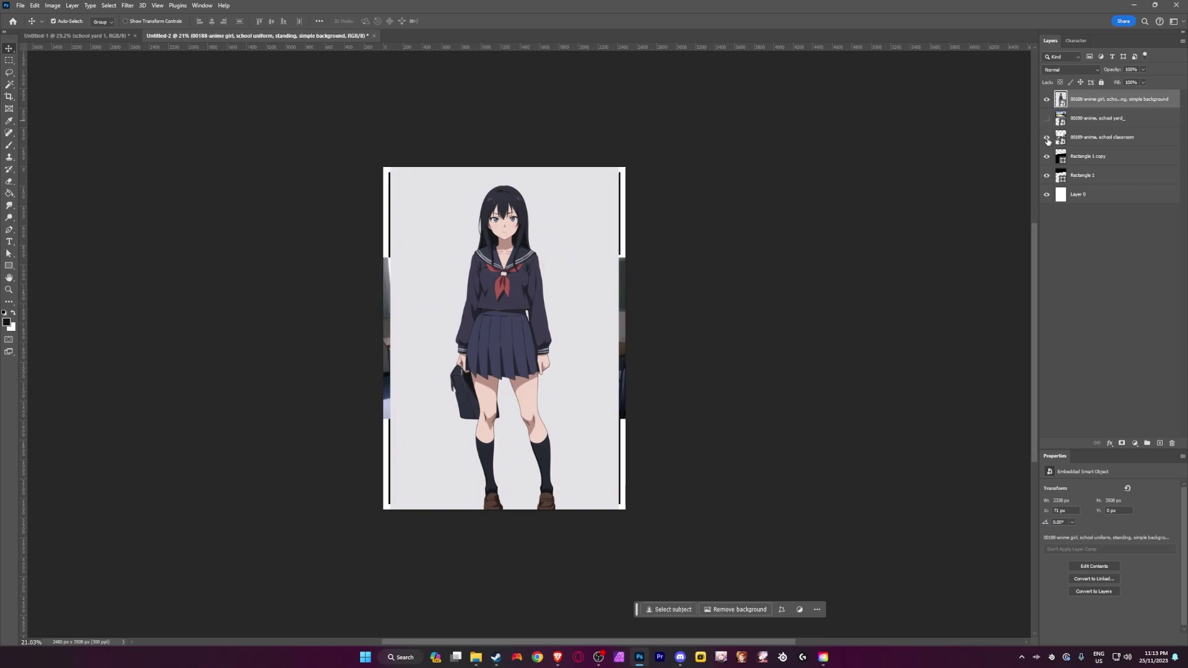
{"action": "left_click", "coordinate": [1047, 100]}
{"action": "scroll", "coordinate": [403, 374], "scroll_direction": "up", "scroll_amount": 1}
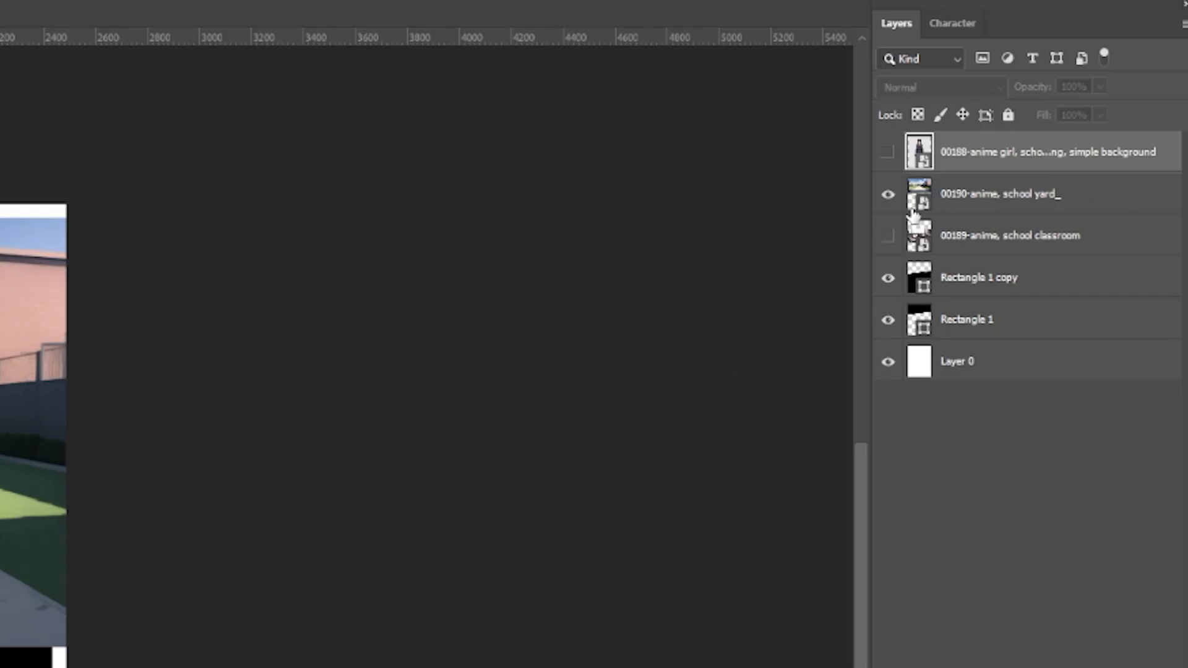
{"action": "left_click", "coordinate": [1096, 119]}
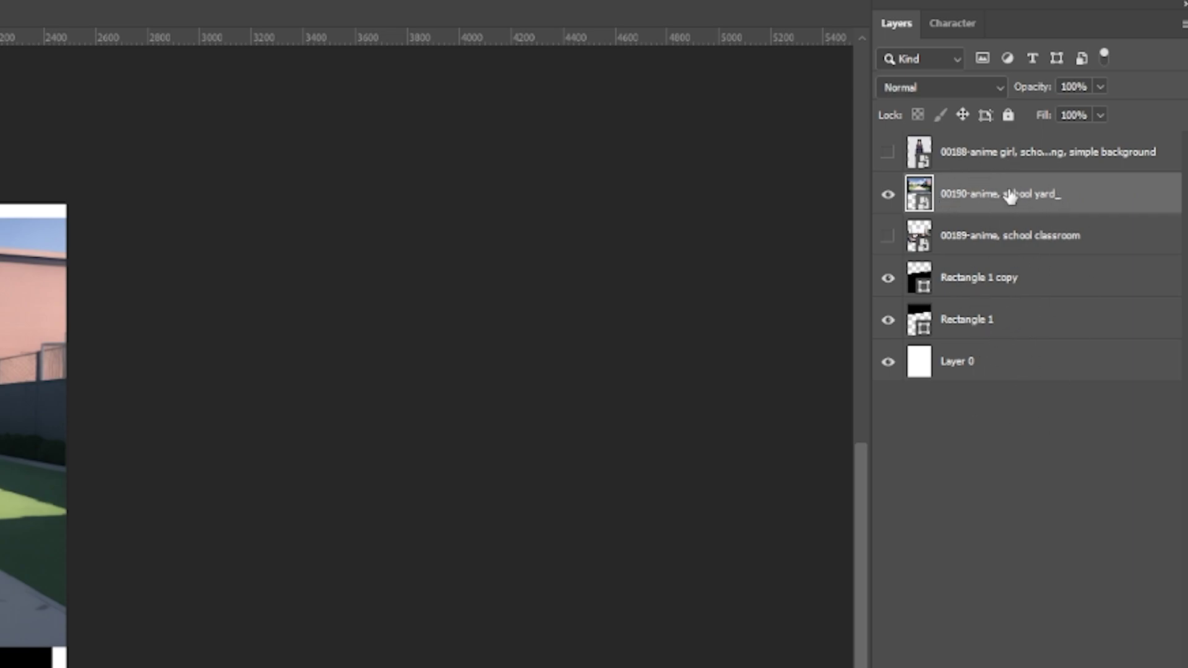
{"action": "left_click_drag", "start_coordinate": [1010, 195], "coordinate": [897, 302]}
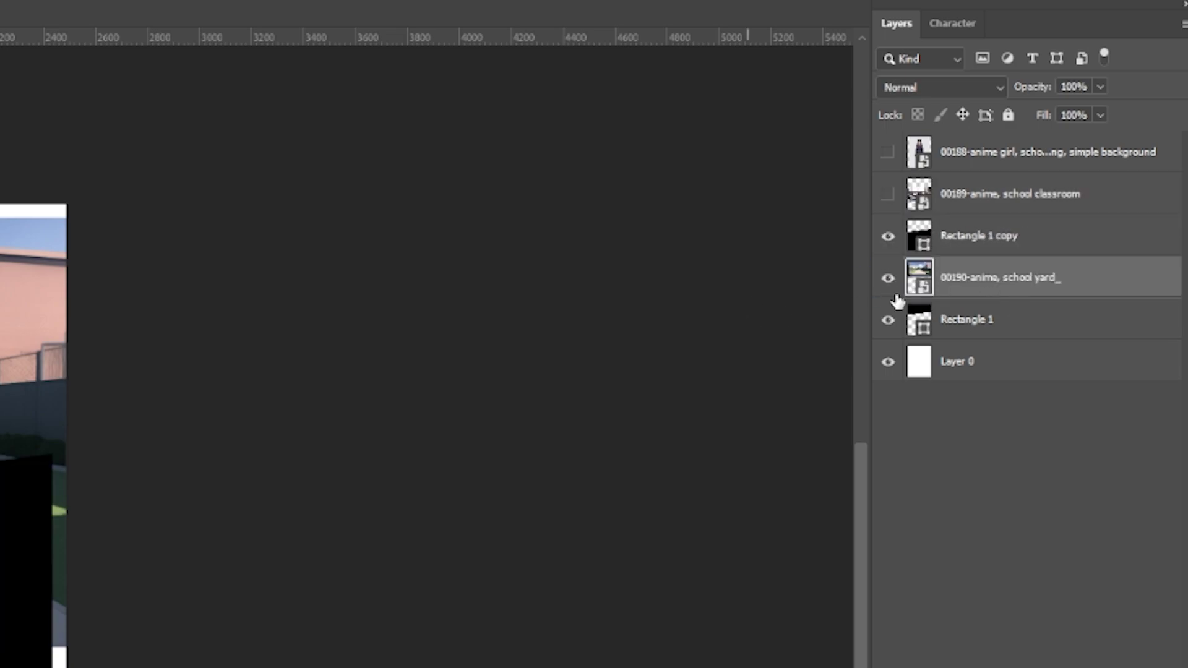
Step: Toggle the school yard layer's visibility to check the panel beneath, and clip the image to Rectangle 1 with a clipping mask
{"action": "left_click", "coordinate": [969, 328]}
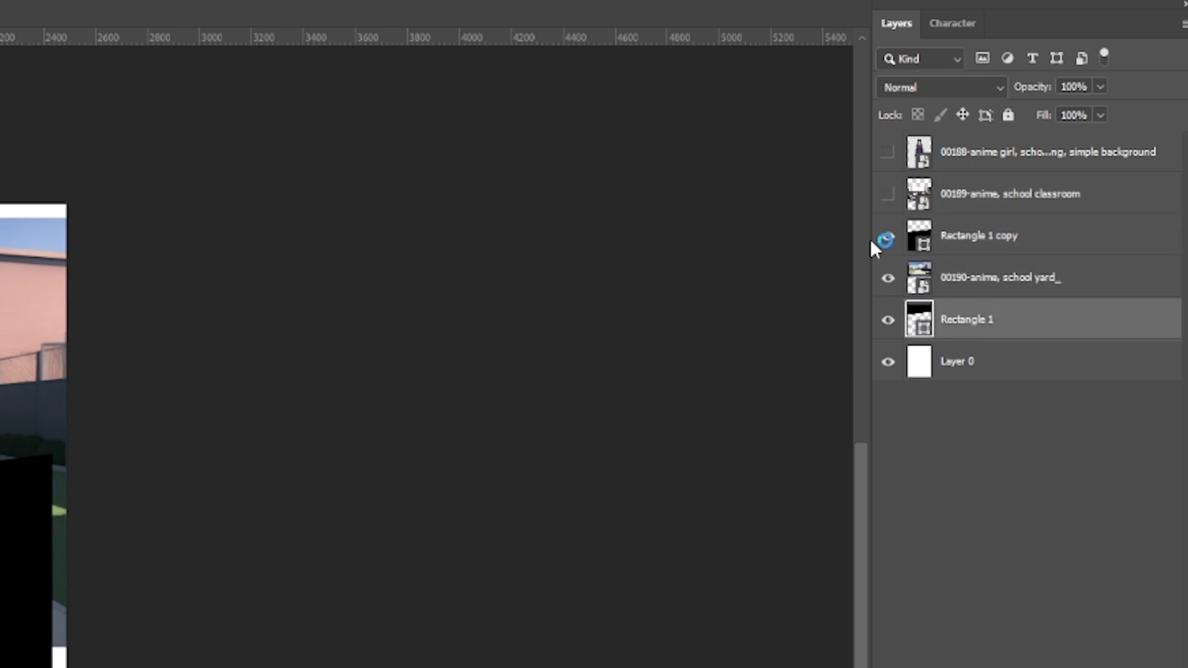
{"action": "left_click", "coordinate": [888, 278]}
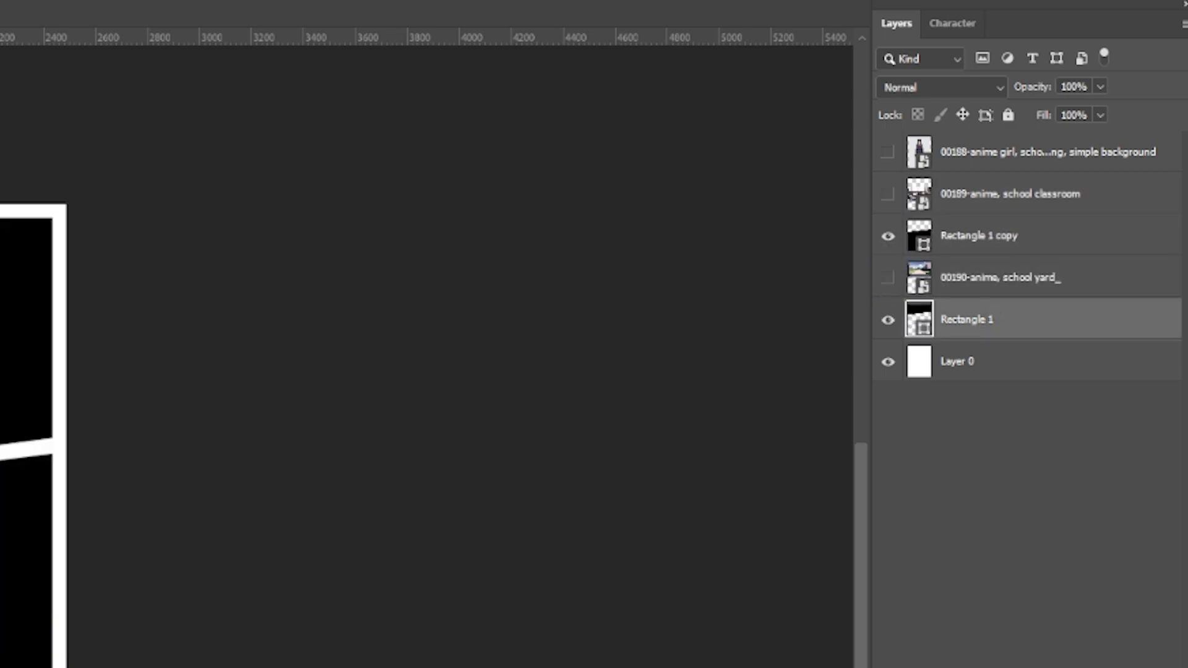
{"action": "left_click", "coordinate": [973, 276]}
{"action": "left_click", "coordinate": [887, 277]}
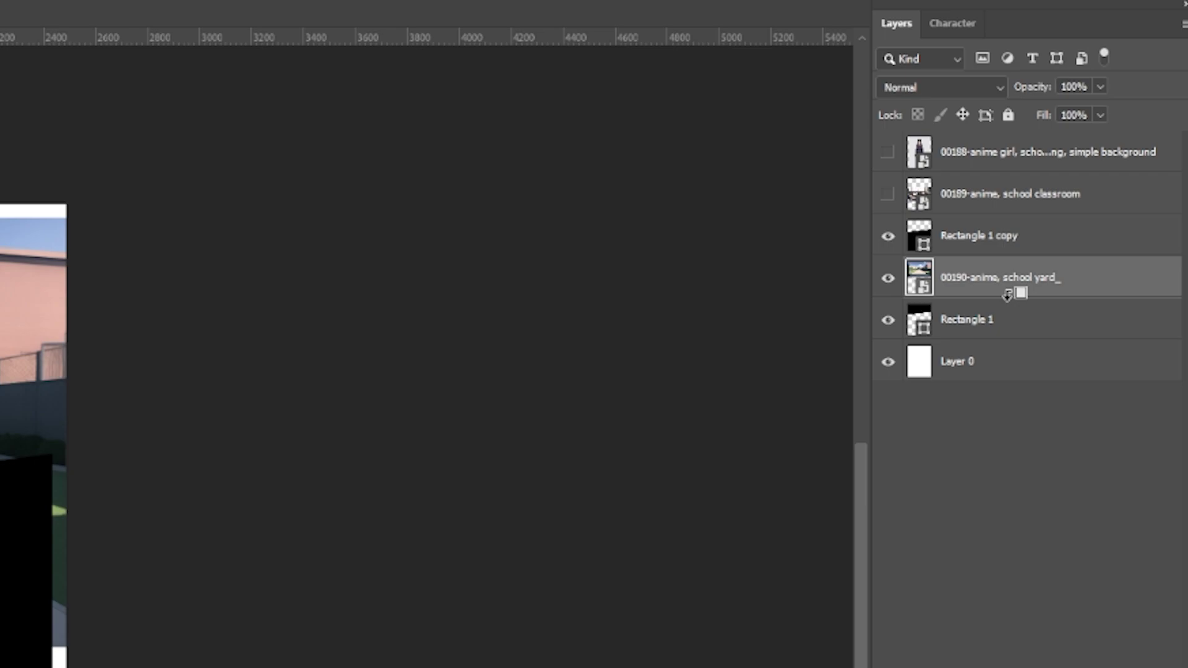
{"action": "left_click", "coordinate": [950, 297], "text": "alt"}
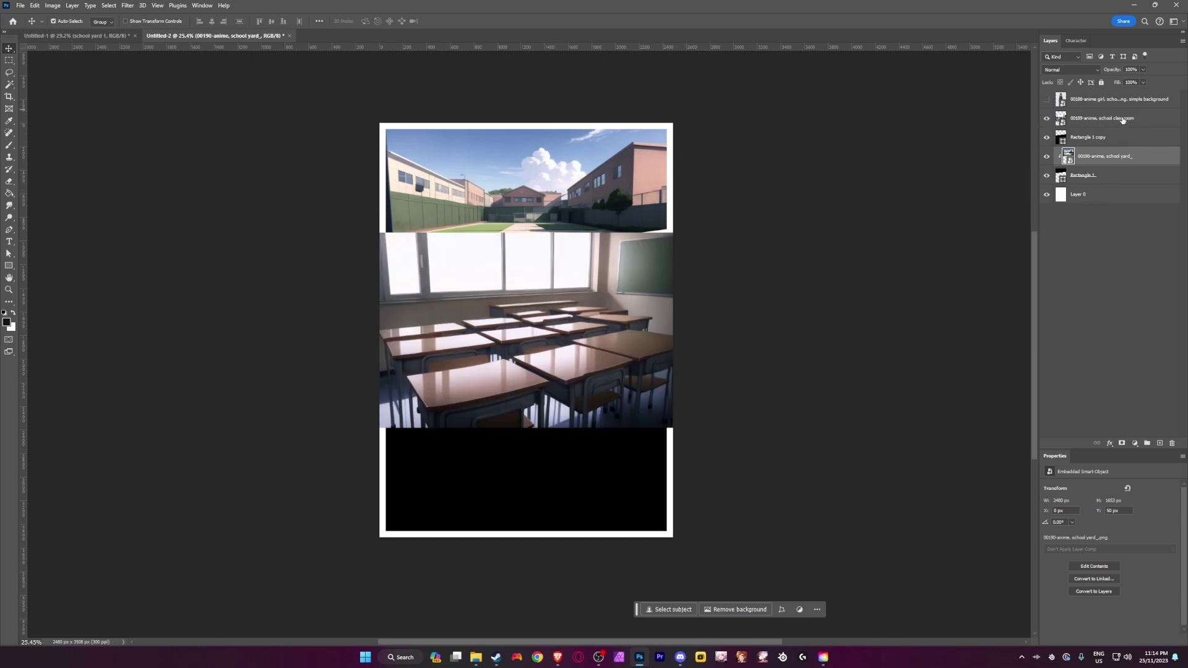
Step: Move the school classroom image down over the lower panel and clip it to Rectangle 1 copy
{"action": "left_click_drag", "start_coordinate": [448, 394], "coordinate": [447, 427]}
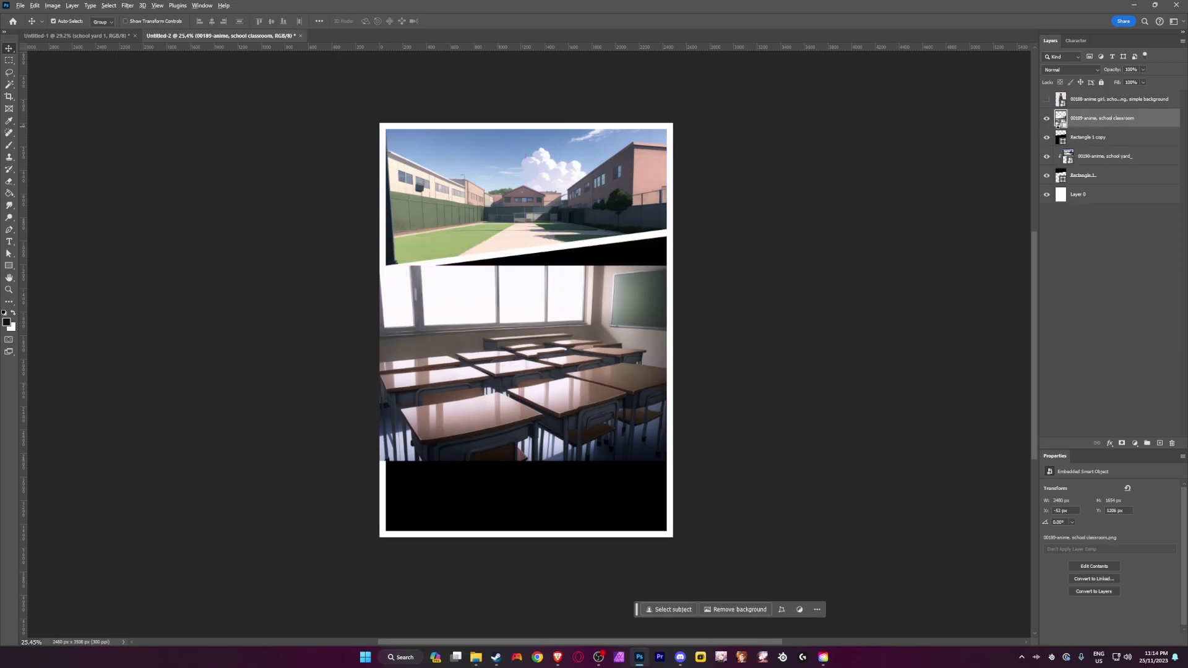
{"action": "left_click", "coordinate": [1058, 126], "text": "alt"}
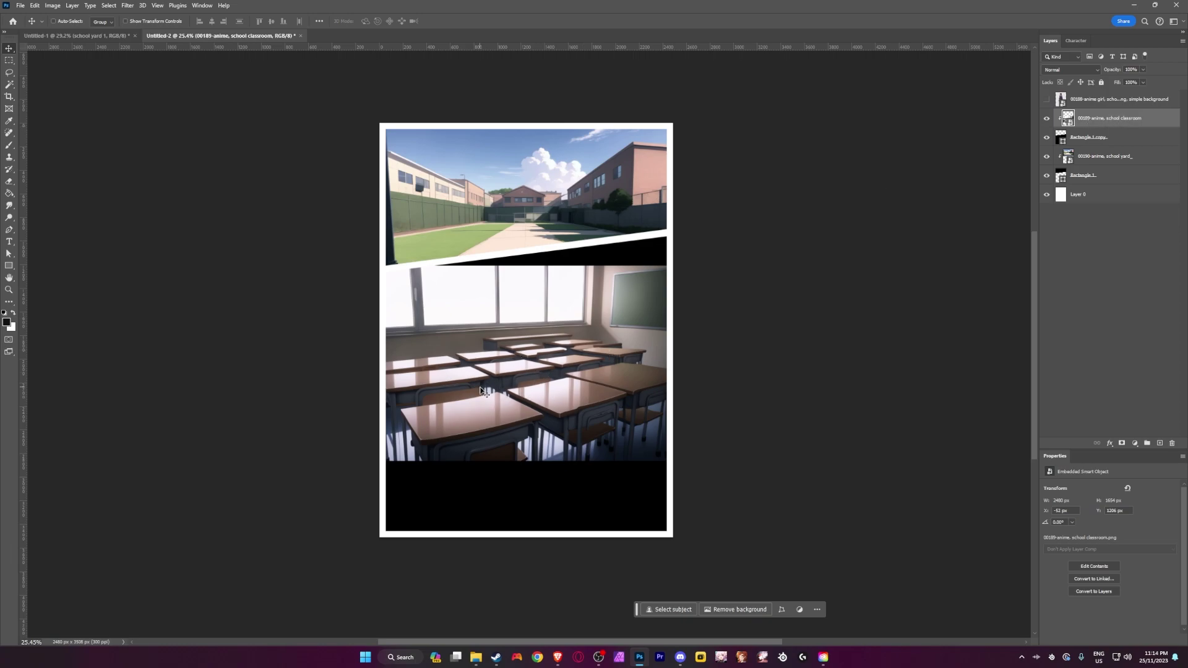
Step: Scale the school classroom image up to about 29.88% and shift it down so it fills the lower panel
{"action": "key", "text": "ctrl+t"}
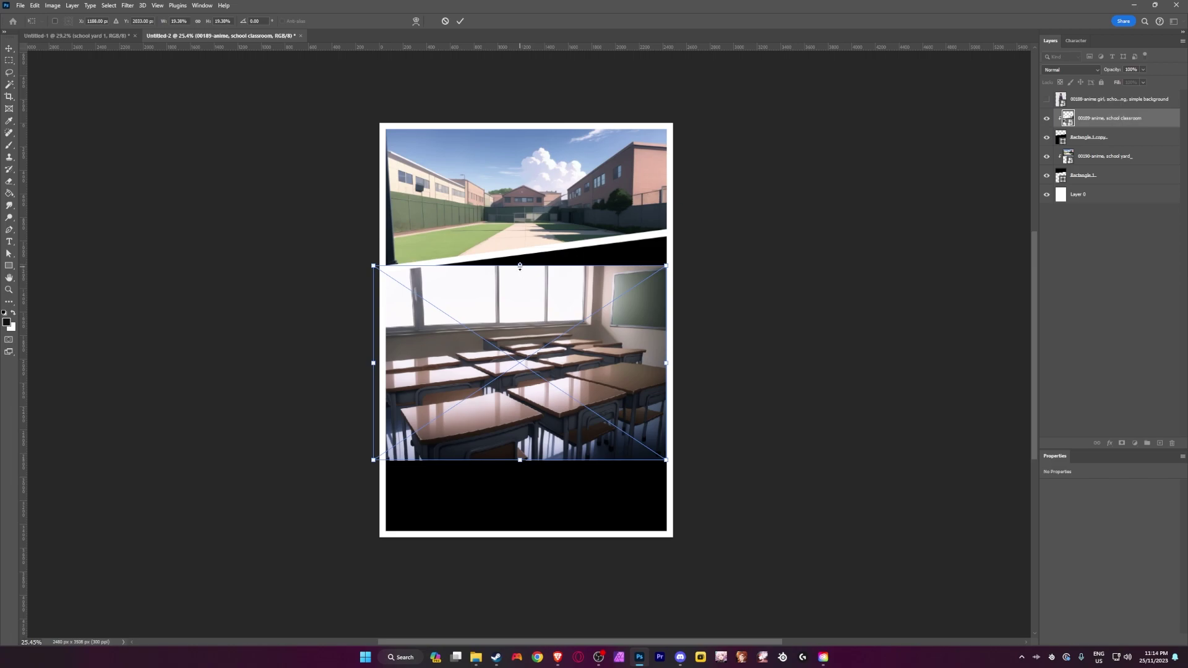
{"action": "left_click_drag", "start_coordinate": [521, 266], "coordinate": [550, 215]}
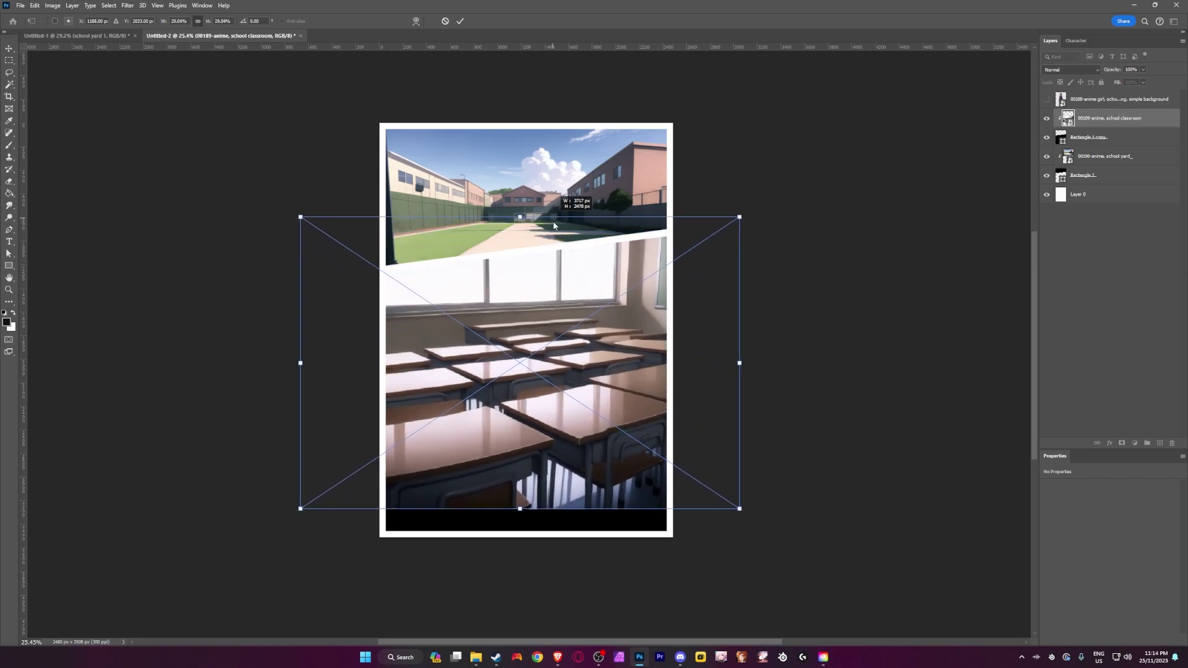
{"action": "left_click_drag", "start_coordinate": [549, 280], "coordinate": [552, 303]}
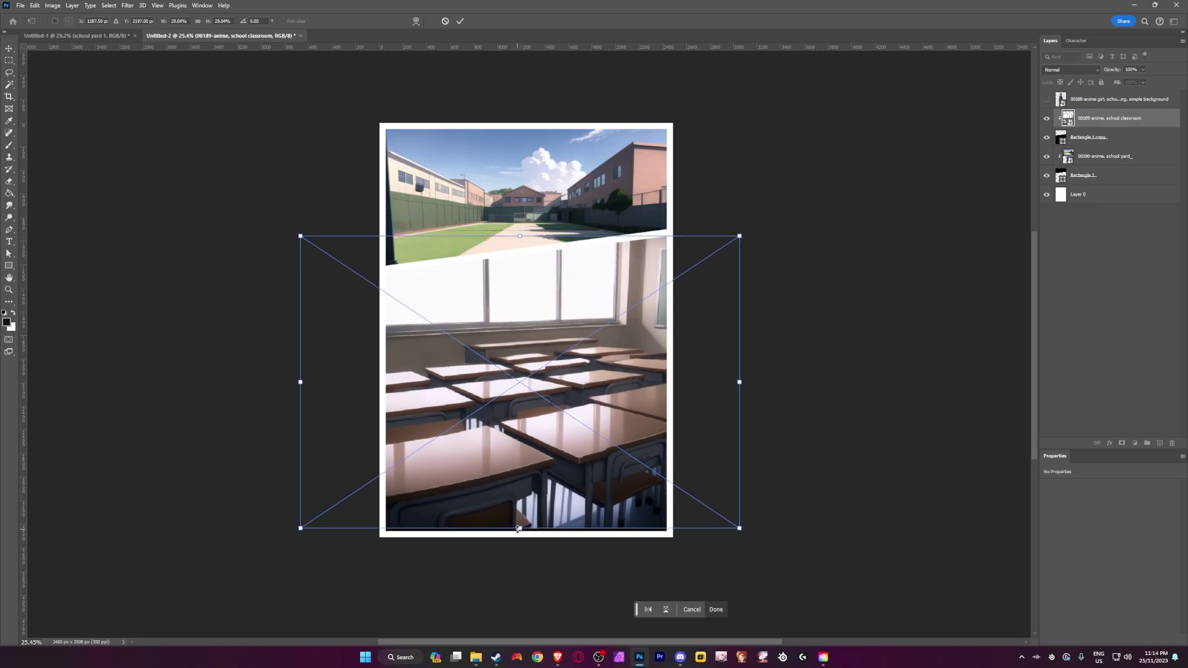
{"action": "left_click_drag", "start_coordinate": [518, 529], "coordinate": [521, 534]}
{"action": "key", "text": "Return"}
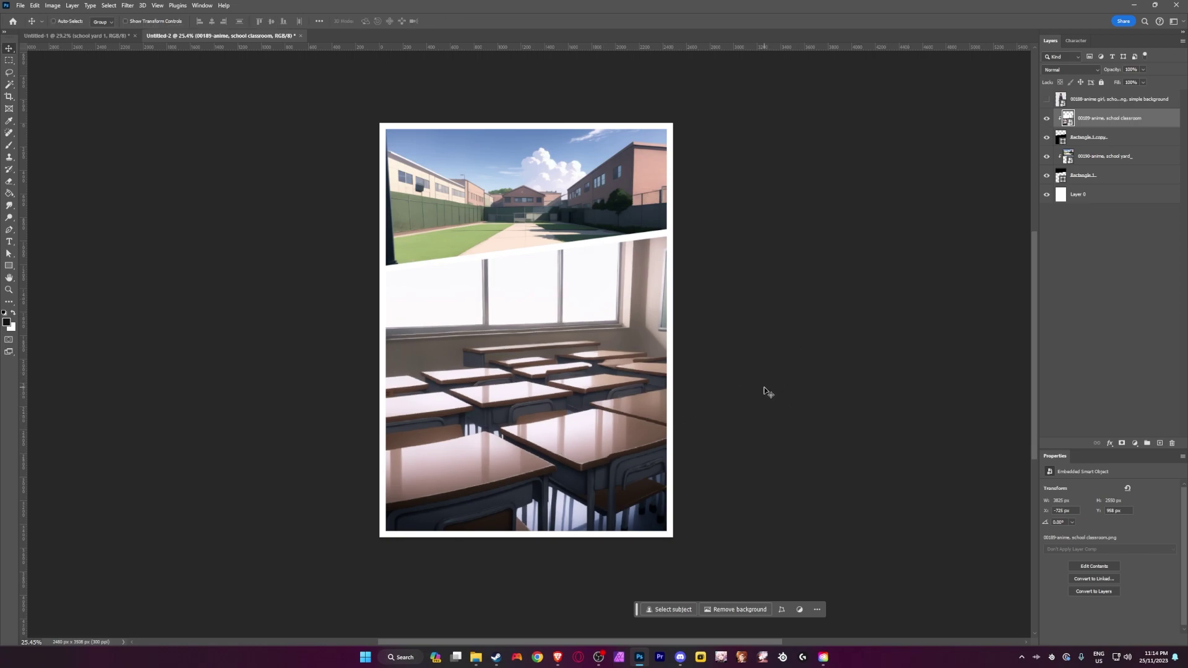
Step: Flip the school classroom image horizontally
{"action": "key", "text": "ctrl+t"}
{"action": "right_click", "coordinate": [525, 423]}
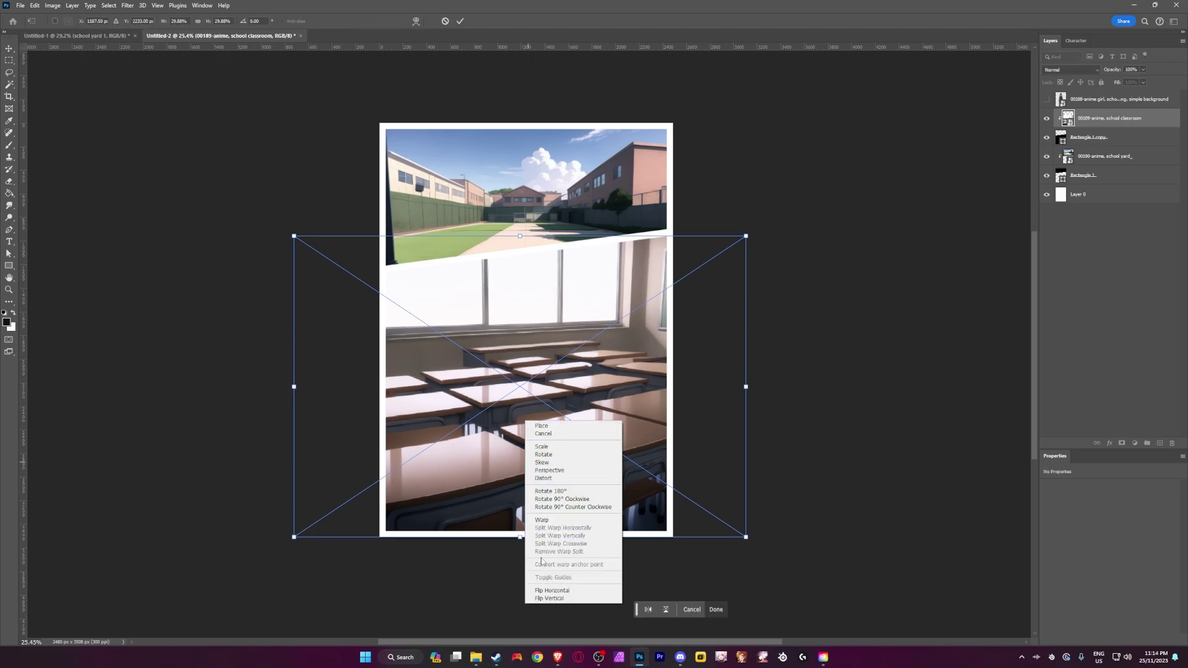
{"action": "left_click", "coordinate": [550, 591]}
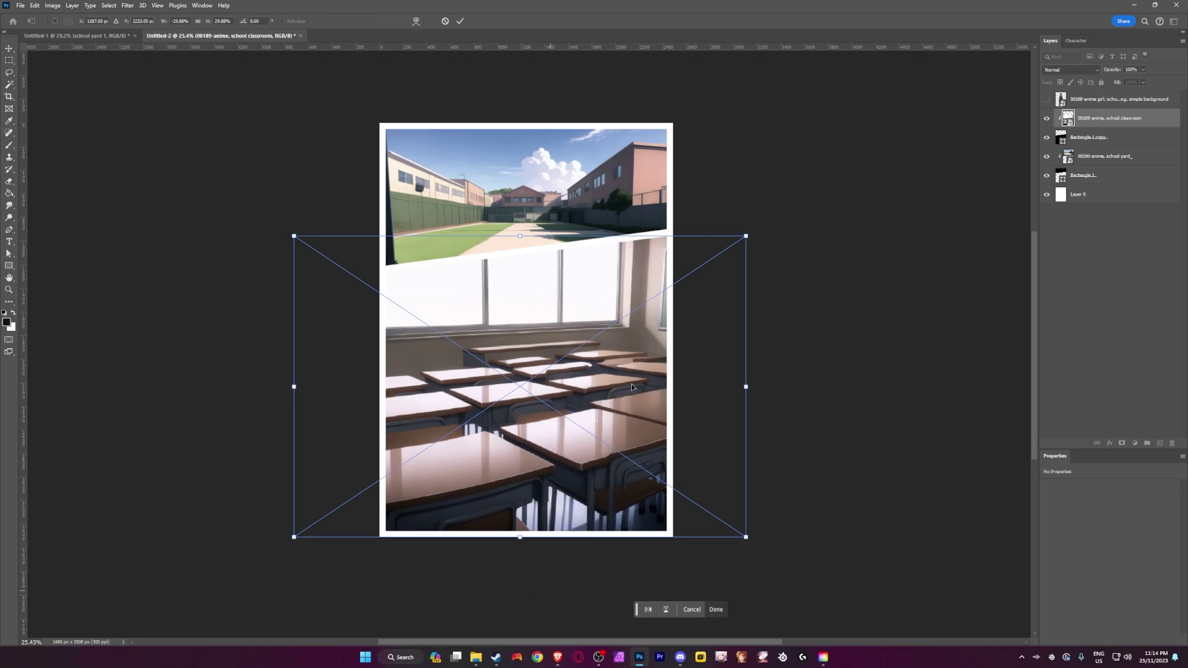
{"action": "key", "text": "Return"}
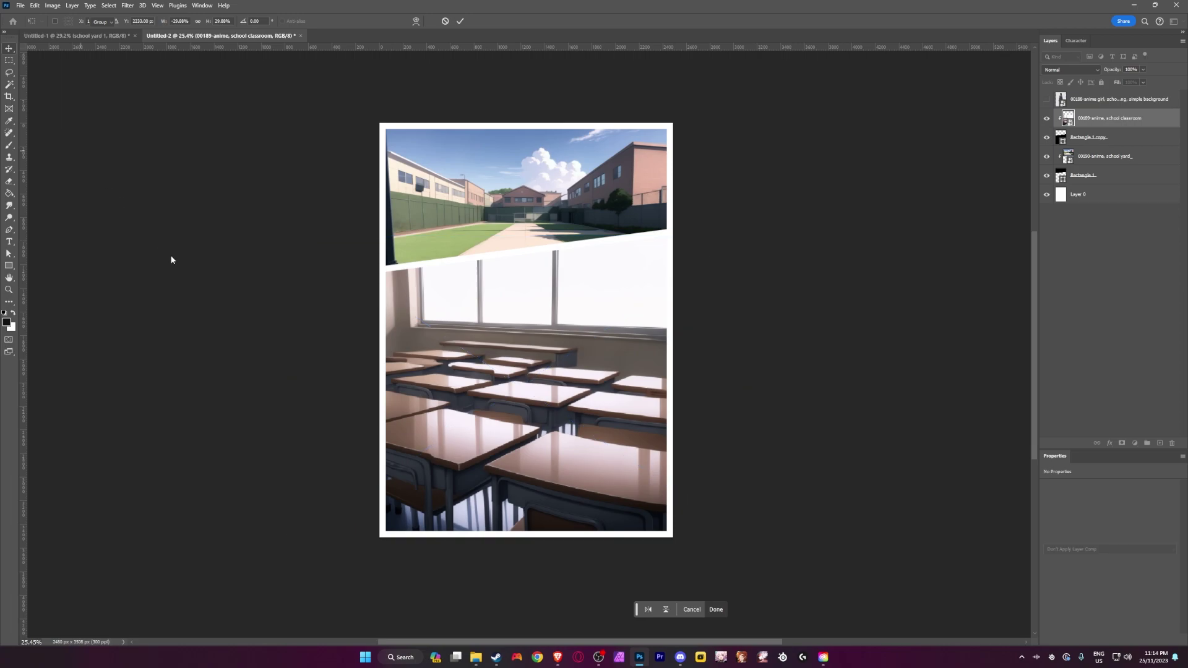
Step: Release the school classroom layer from its clipping mask and clip it to Rectangle 1 copy again
{"action": "key", "text": "ctrl+minus"}
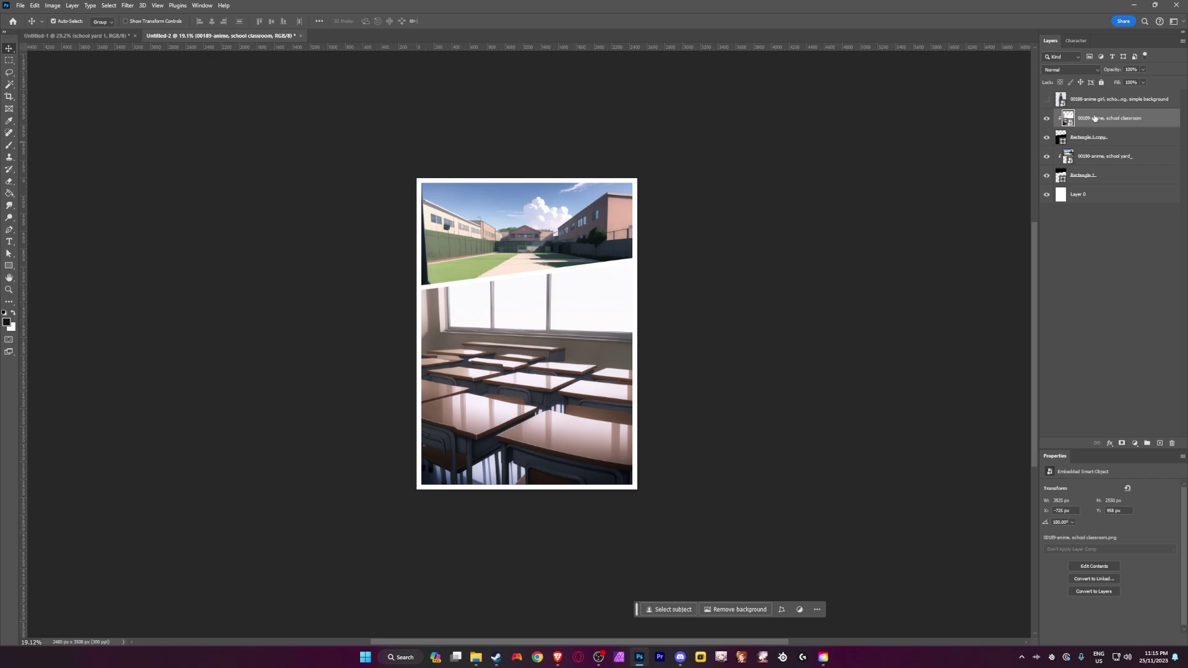
{"action": "mouse_move", "coordinate": [1094, 117]}
{"action": "left_mouse_down"}
{"action": "mouse_move", "coordinate": [1089, 147]}
{"action": "mouse_move", "coordinate": [1089, 116]}
{"action": "left_mouse_up"}
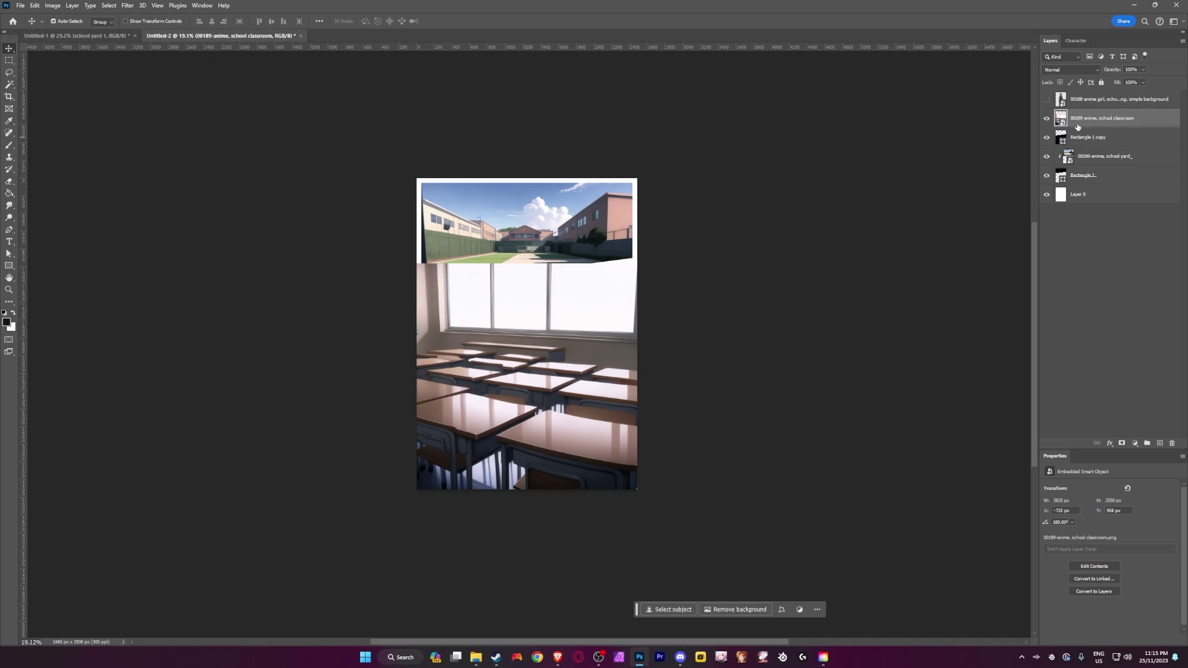
{"action": "key", "text": "ctrl+0"}
{"action": "left_click", "coordinate": [1062, 128], "text": "alt"}
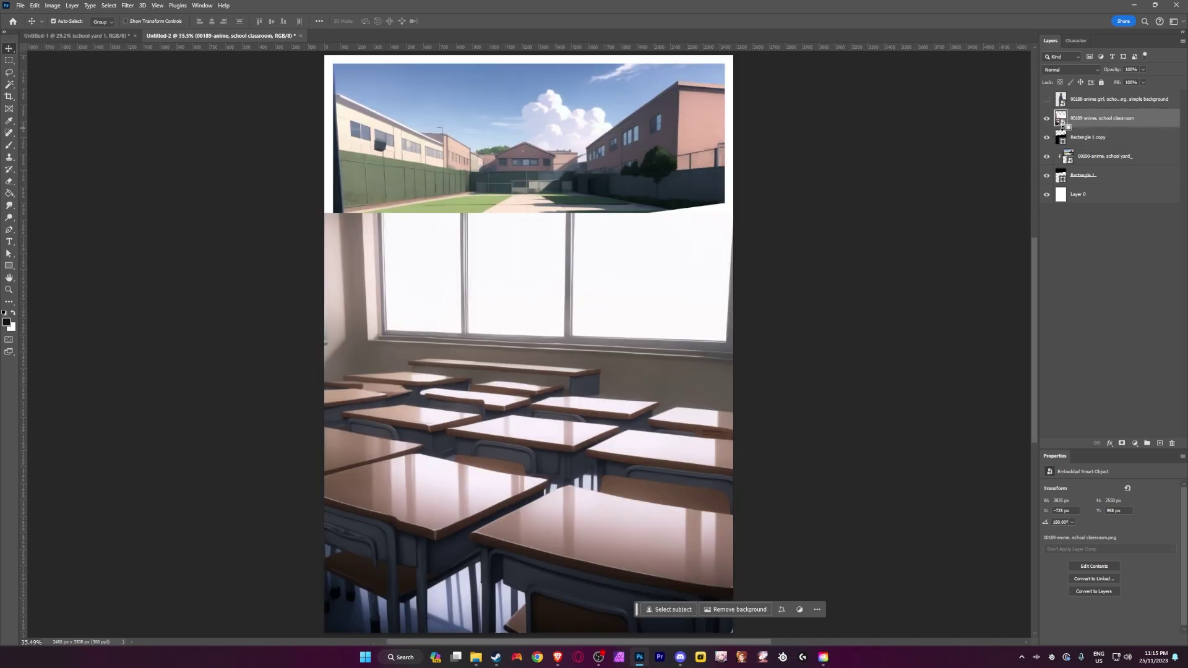
{"action": "scroll", "coordinate": [776, 283], "scroll_direction": "down", "scroll_amount": 2}
{"action": "scroll", "coordinate": [723, 303], "scroll_direction": "down", "scroll_amount": 1}
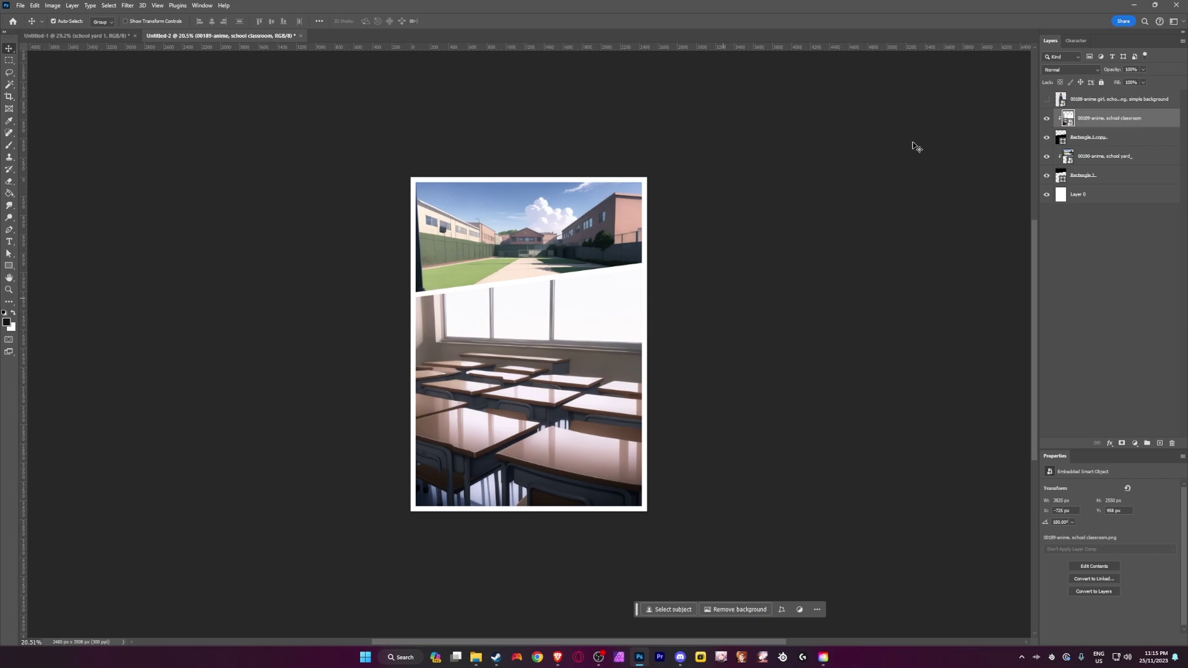
Step: Show the anime girl layer and scale it down about its centre to about 2120 by 3180 px
{"action": "left_click", "coordinate": [1047, 99]}
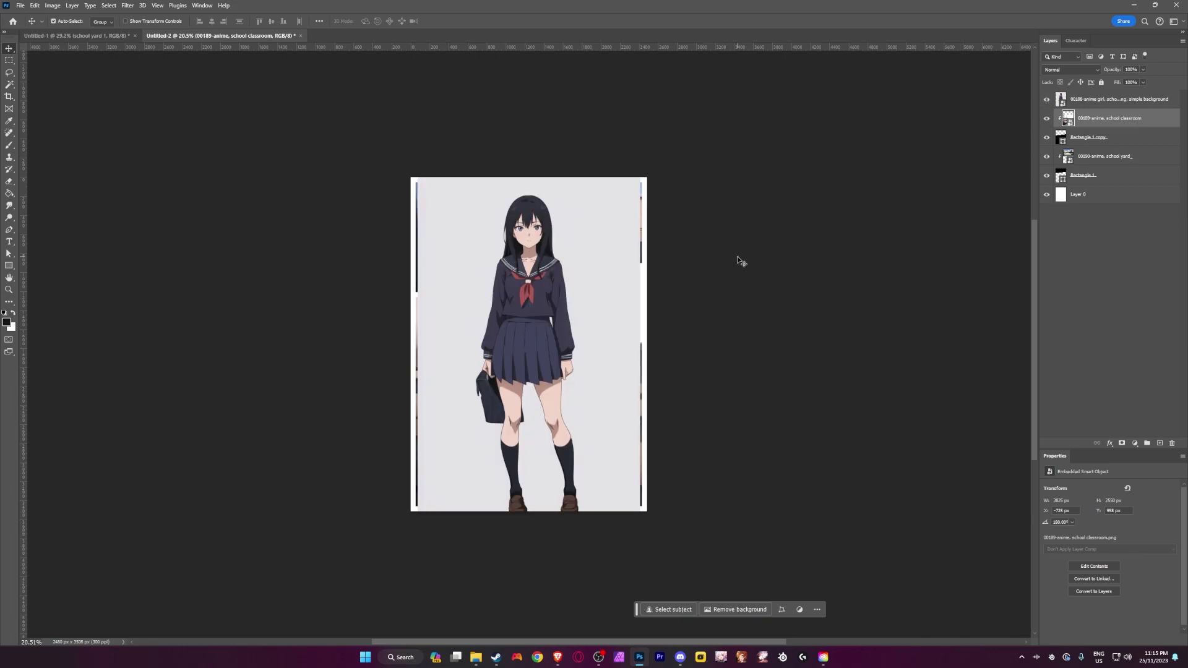
{"action": "left_click", "coordinate": [576, 358]}
{"action": "key", "text": "ctrl+t"}
{"action": "left_click_drag", "start_coordinate": [423, 201], "coordinate": [434, 215]}
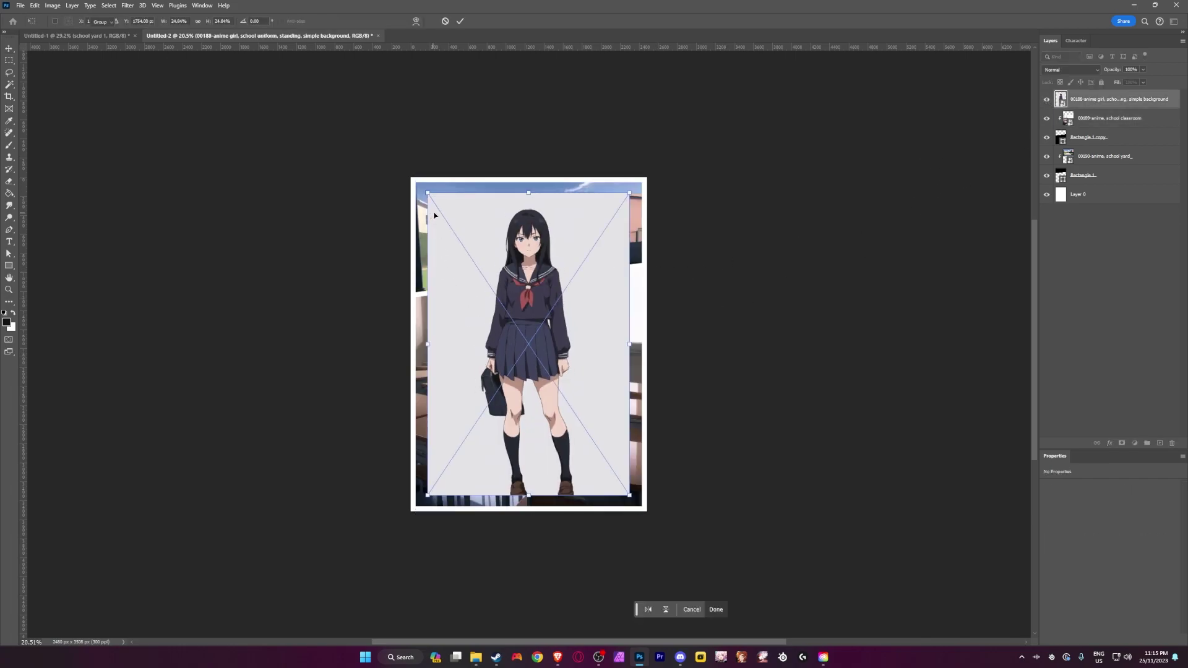
{"action": "key", "text": "Return"}
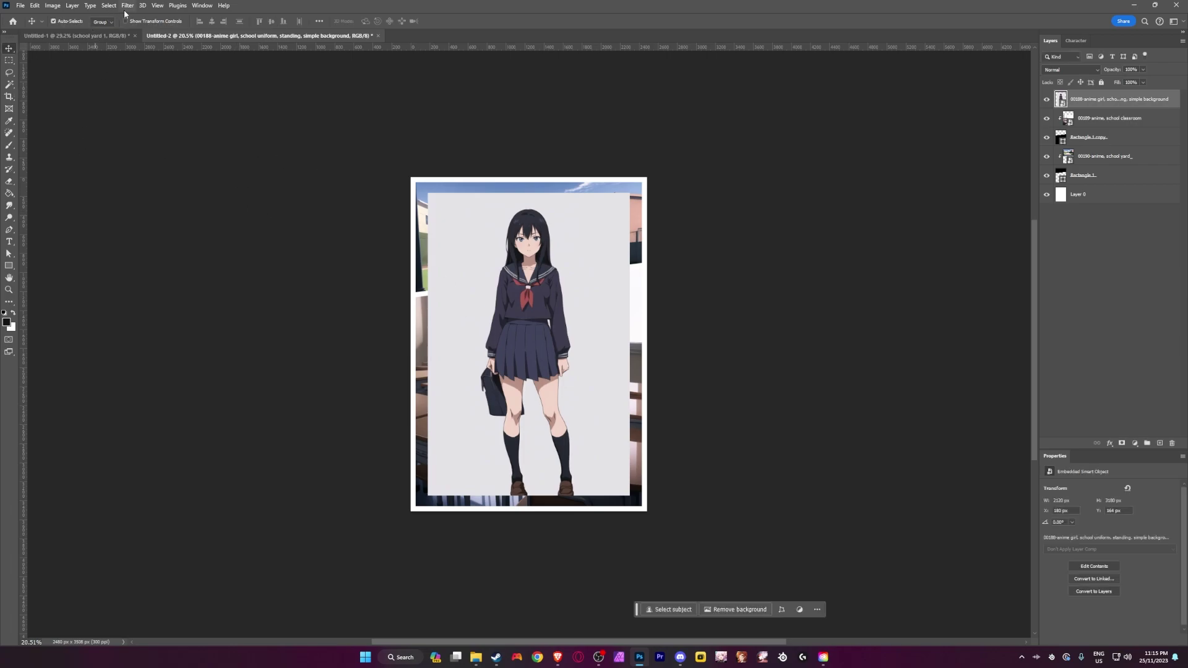
Step: Select the girl on the anime girl layer with the Subject selection command
{"action": "left_click", "coordinate": [108, 5]}
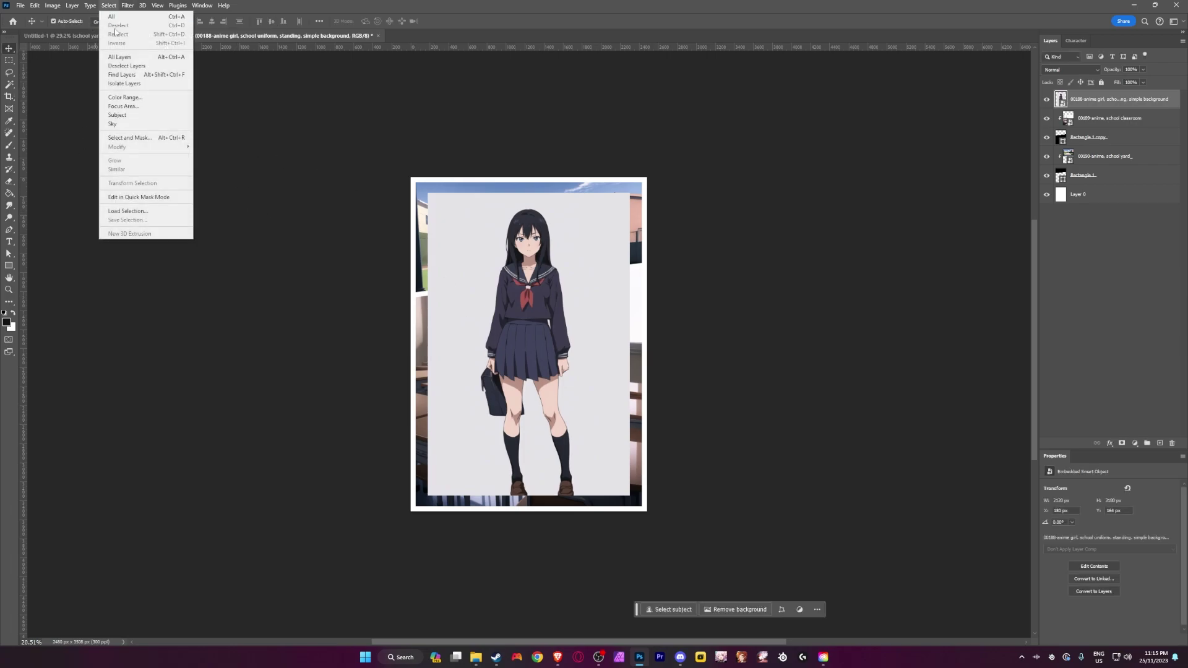
{"action": "left_click", "coordinate": [117, 115]}
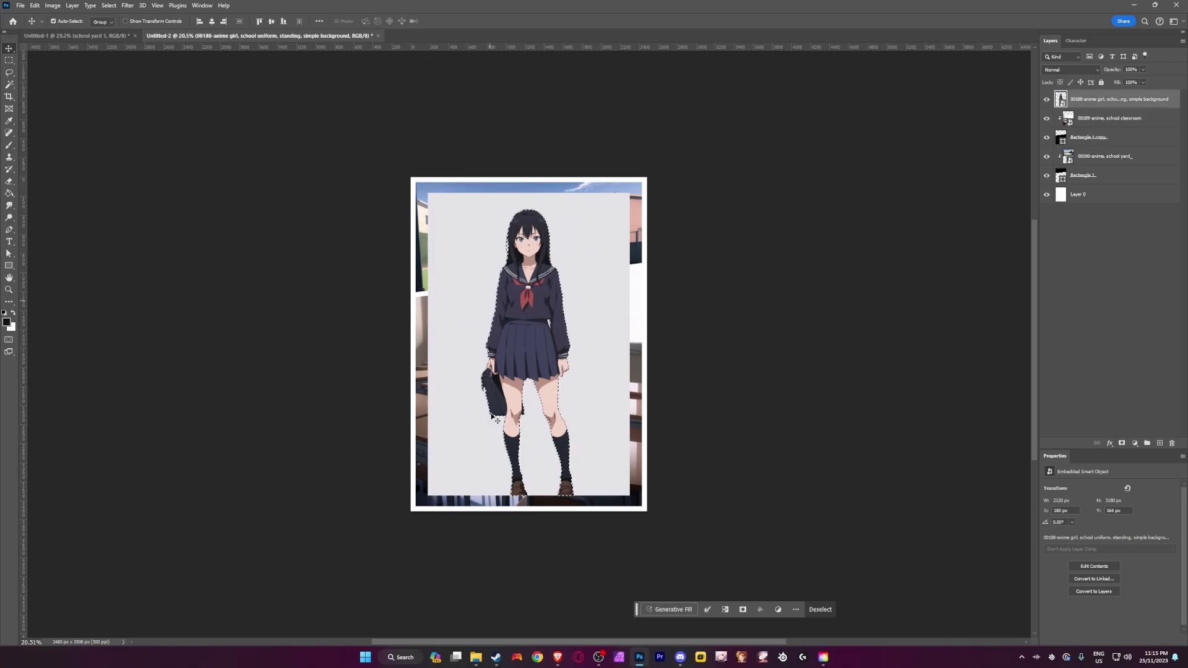
{"action": "scroll", "coordinate": [496, 421], "scroll_direction": "up", "scroll_amount": 3}
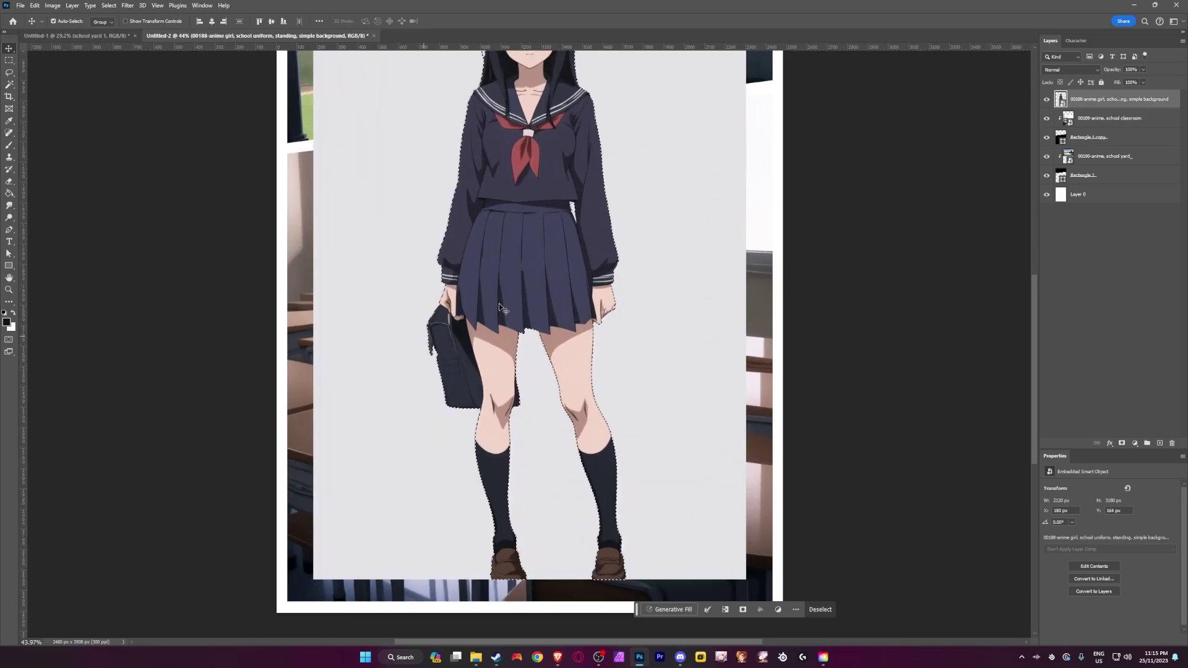
{"action": "scroll", "coordinate": [470, 259], "scroll_direction": "up", "scroll_amount": 2}
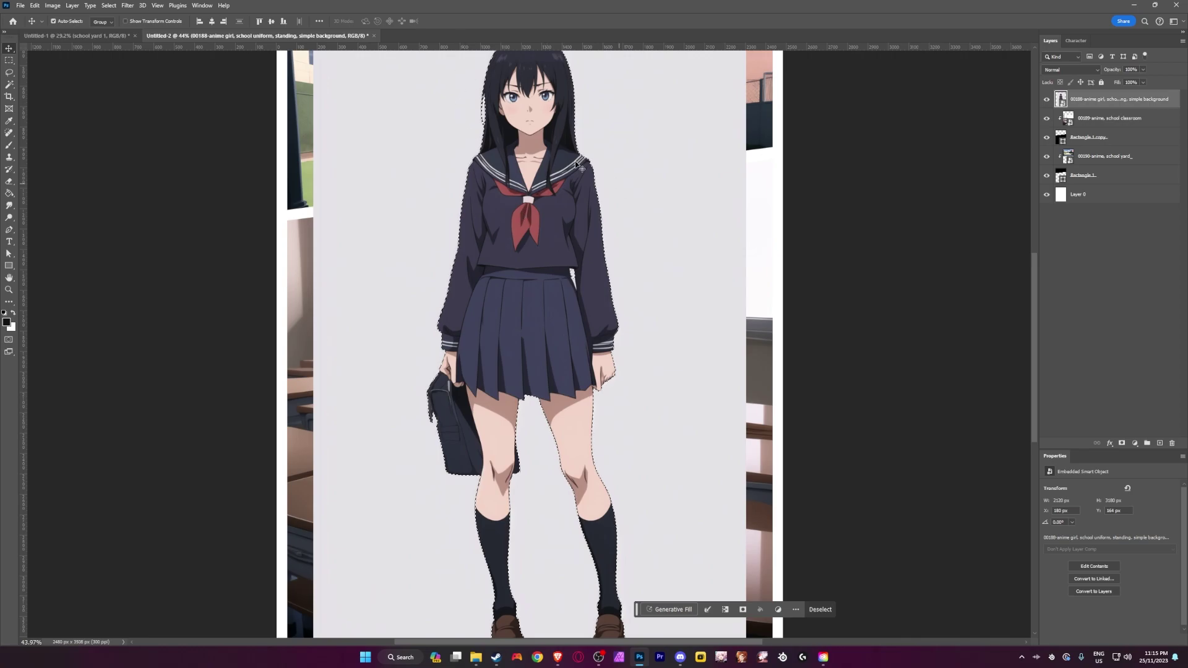
Step: Try a Quick Selection stroke over the grey background beside the girl's head and shoulder, and undo it
{"action": "left_click", "coordinate": [9, 87]}
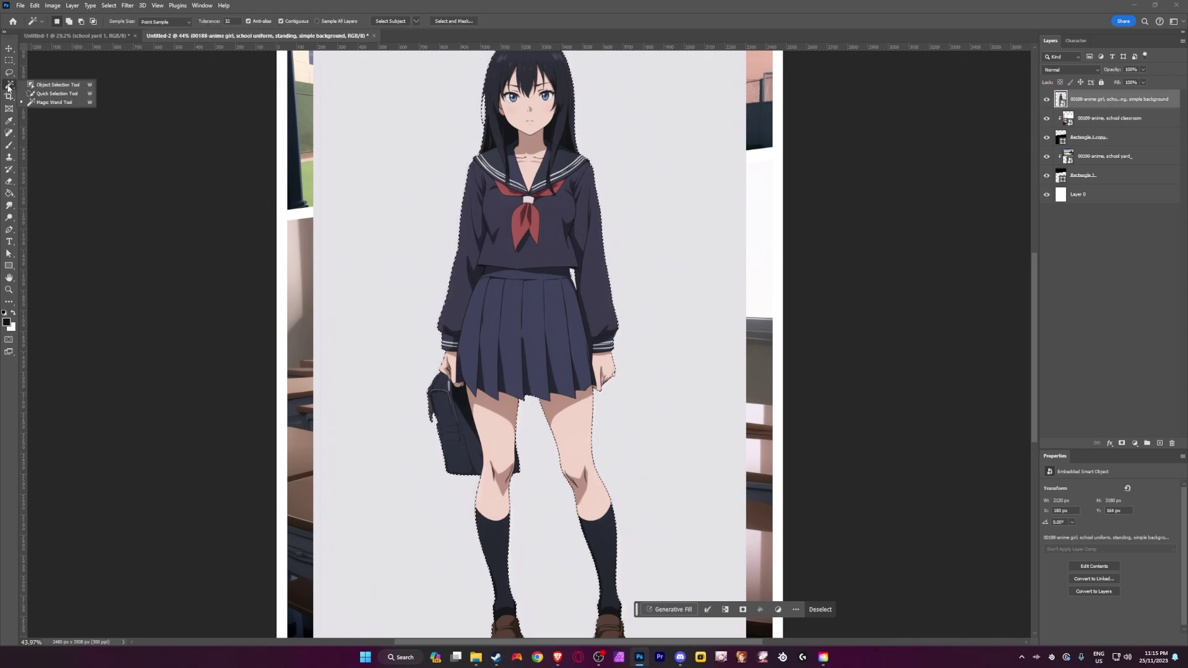
{"action": "left_click", "coordinate": [54, 94]}
{"action": "mouse_move", "coordinate": [340, 180]}
{"action": "left_mouse_down"}
{"action": "mouse_move", "coordinate": [399, 178]}
{"action": "mouse_move", "coordinate": [363, 134]}
{"action": "mouse_move", "coordinate": [392, 158]}
{"action": "left_mouse_up"}
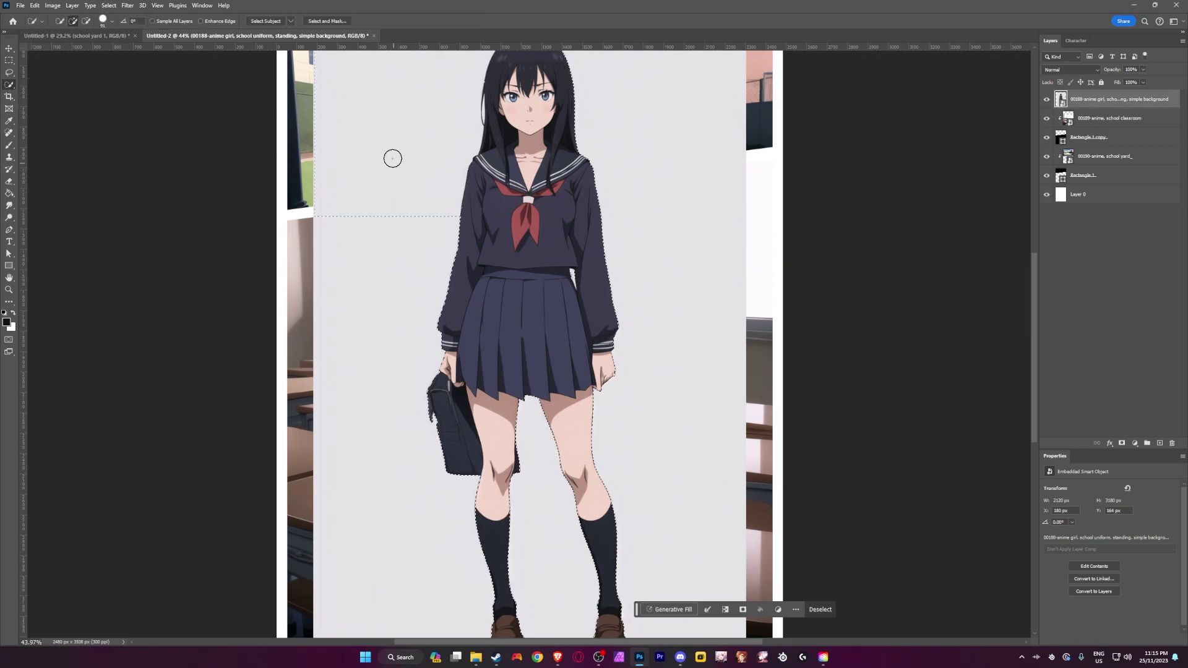
{"action": "key", "text": "ctrl+z"}
Step: Examine the selection outline around the girl's hair, waist, bag and legs
{"action": "scroll", "coordinate": [505, 89], "scroll_direction": "up", "scroll_amount": 1}
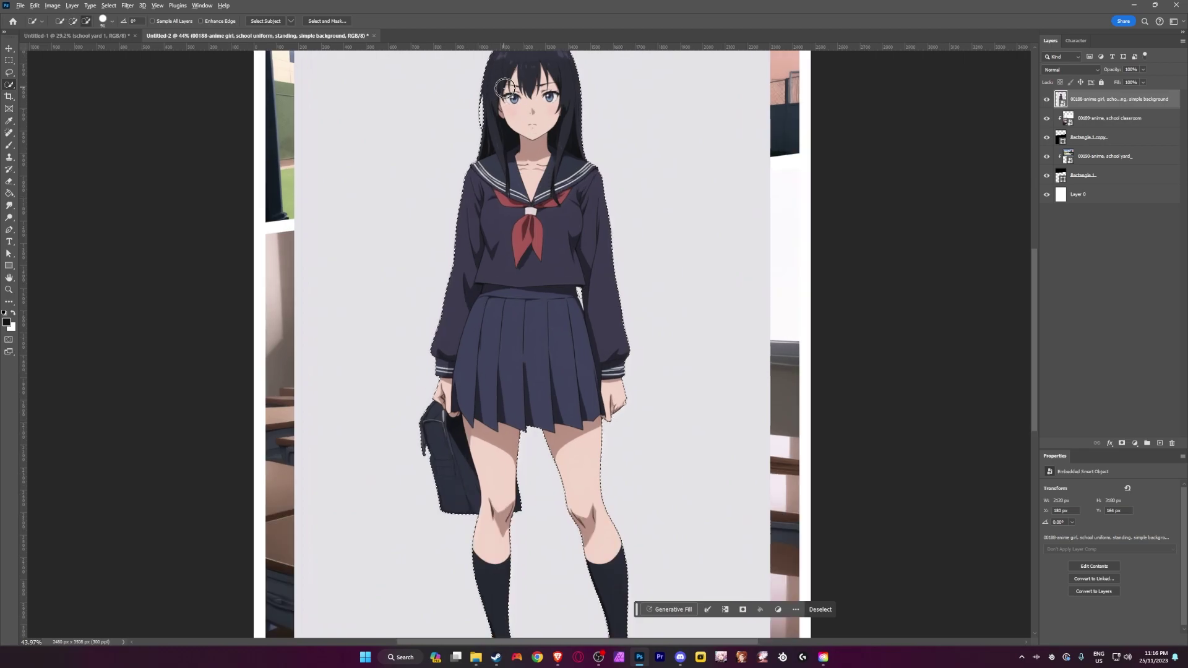
{"action": "scroll", "coordinate": [505, 89], "scroll_direction": "up", "scroll_amount": 2}
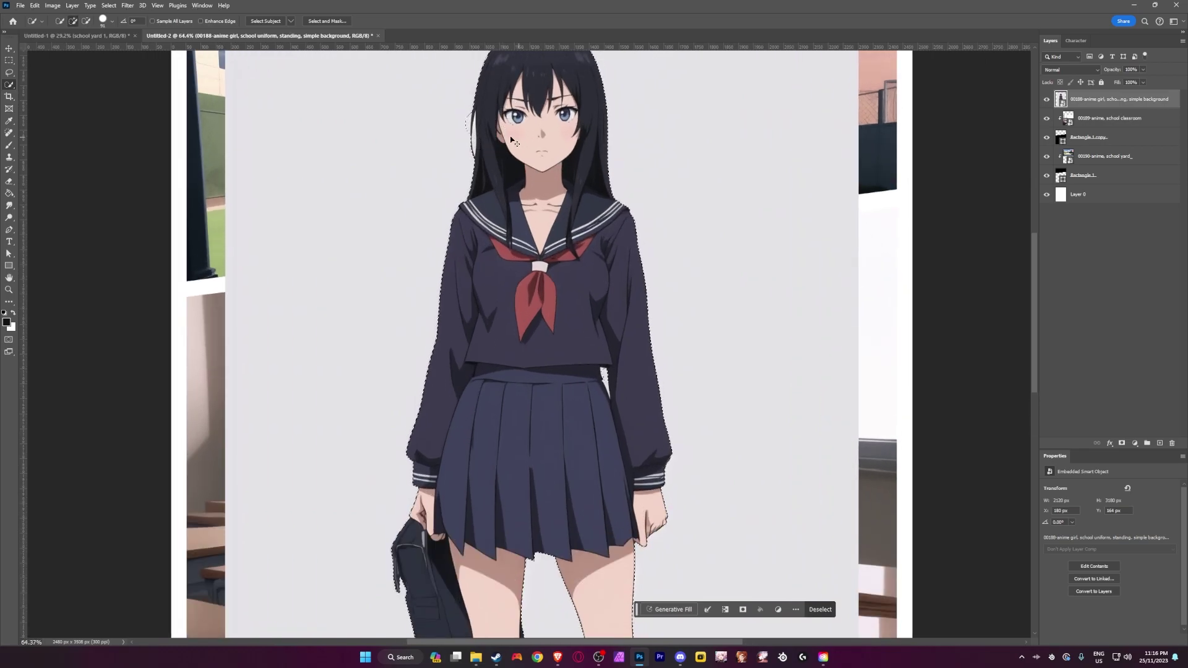
{"action": "left_click", "coordinate": [491, 173]}
{"action": "scroll", "coordinate": [682, 181], "scroll_direction": "down", "scroll_amount": 1}
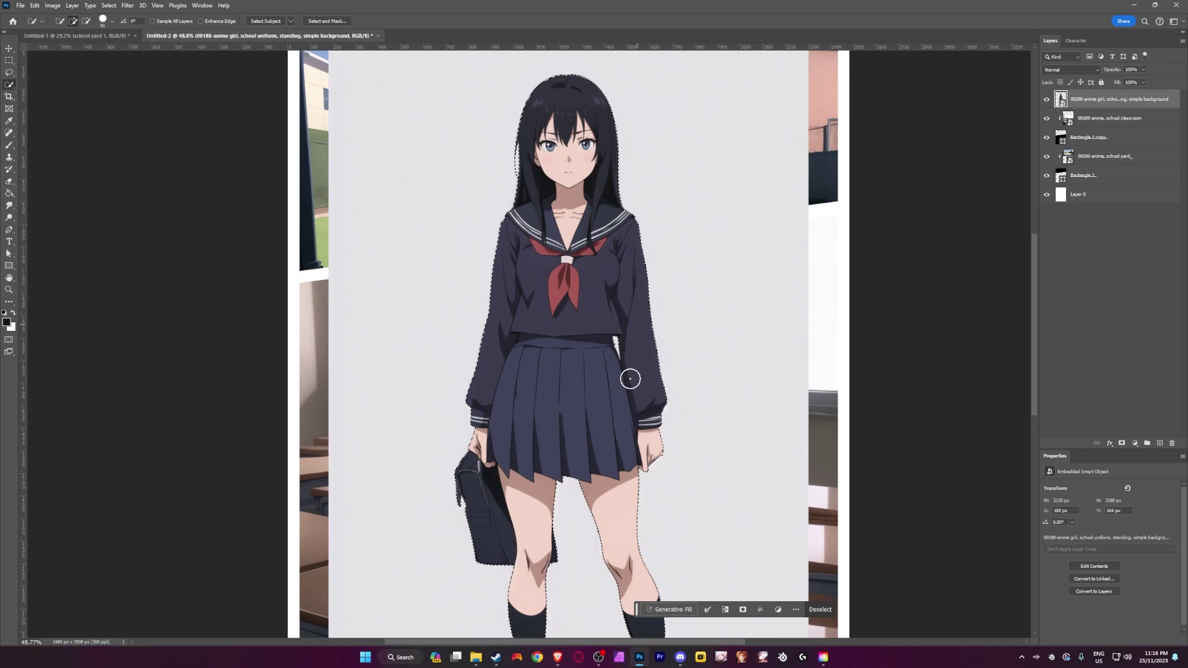
{"action": "scroll", "coordinate": [629, 377], "scroll_direction": "down", "scroll_amount": 2}
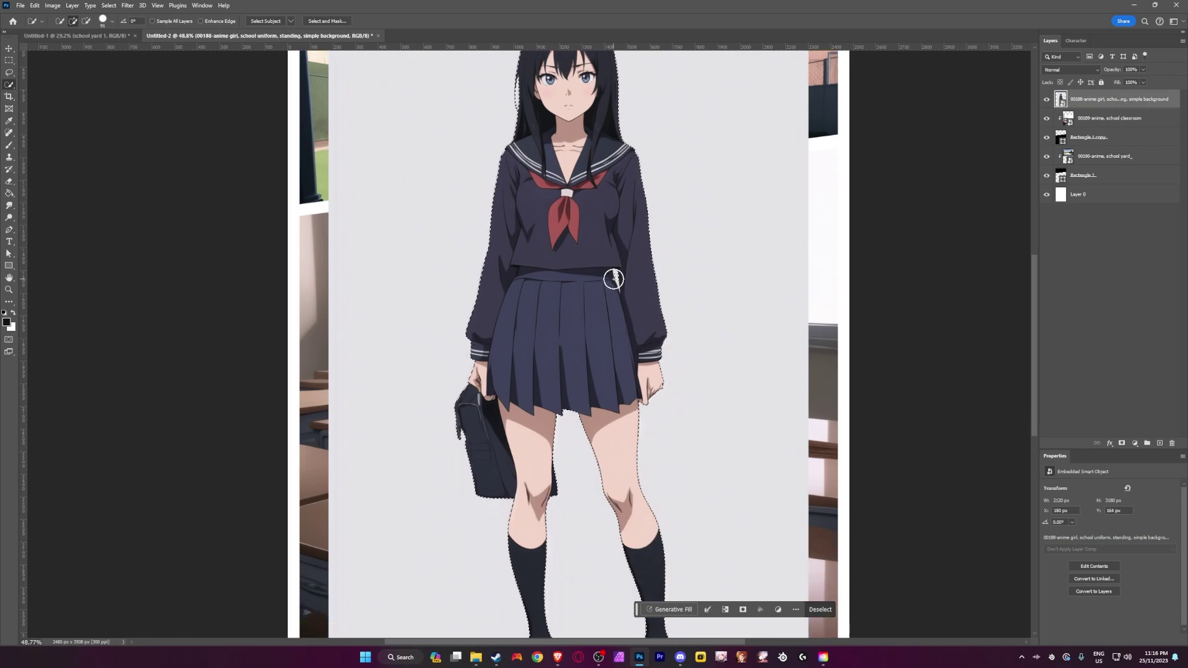
{"action": "scroll", "coordinate": [610, 273], "scroll_direction": "down", "scroll_amount": 2}
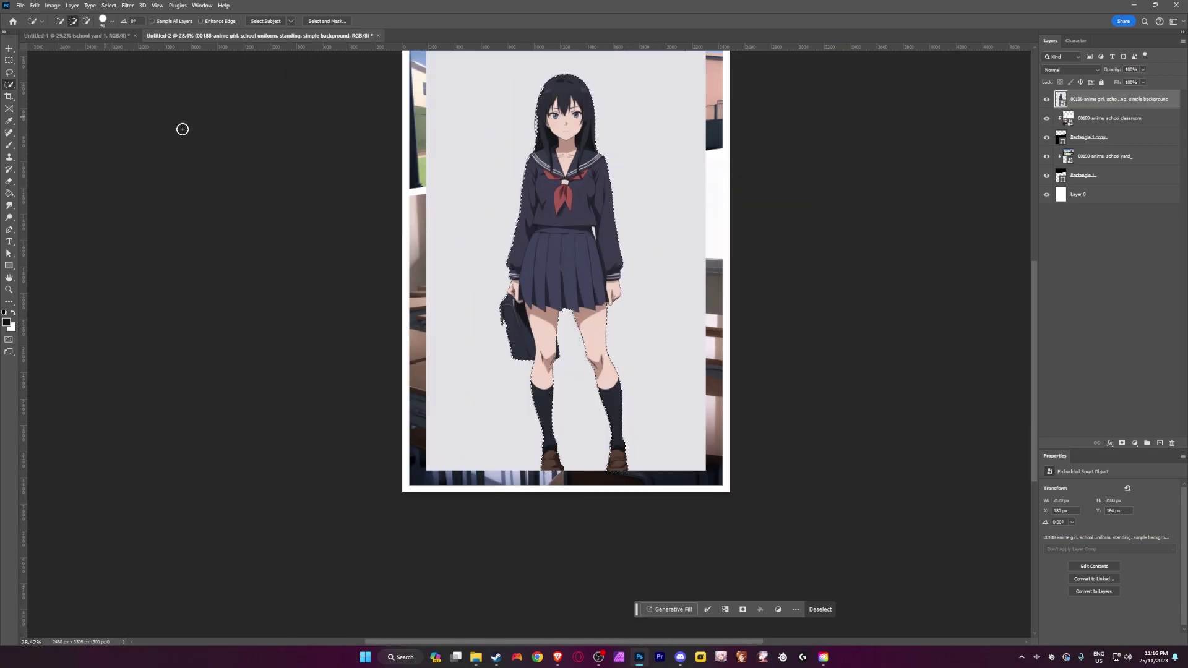
Step: Invert the selection to cover everything outside the girl and rasterize the anime girl layer
{"action": "right_click", "coordinate": [561, 227]}
{"action": "left_click", "coordinate": [587, 240]}
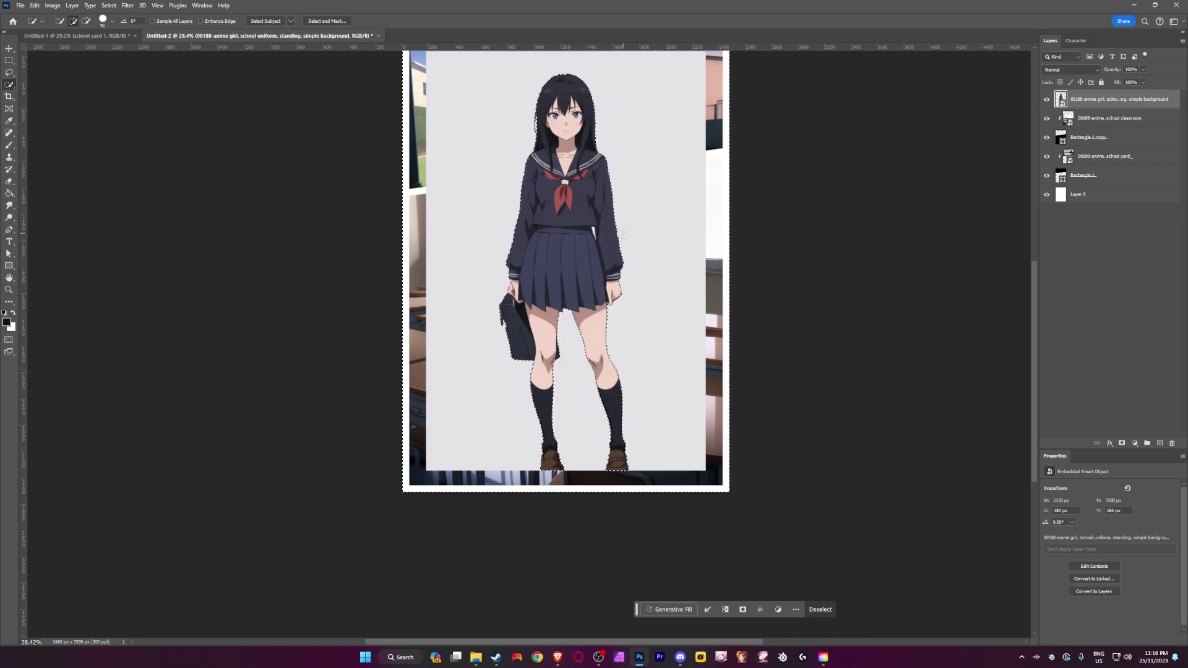
{"action": "right_click", "coordinate": [1112, 100]}
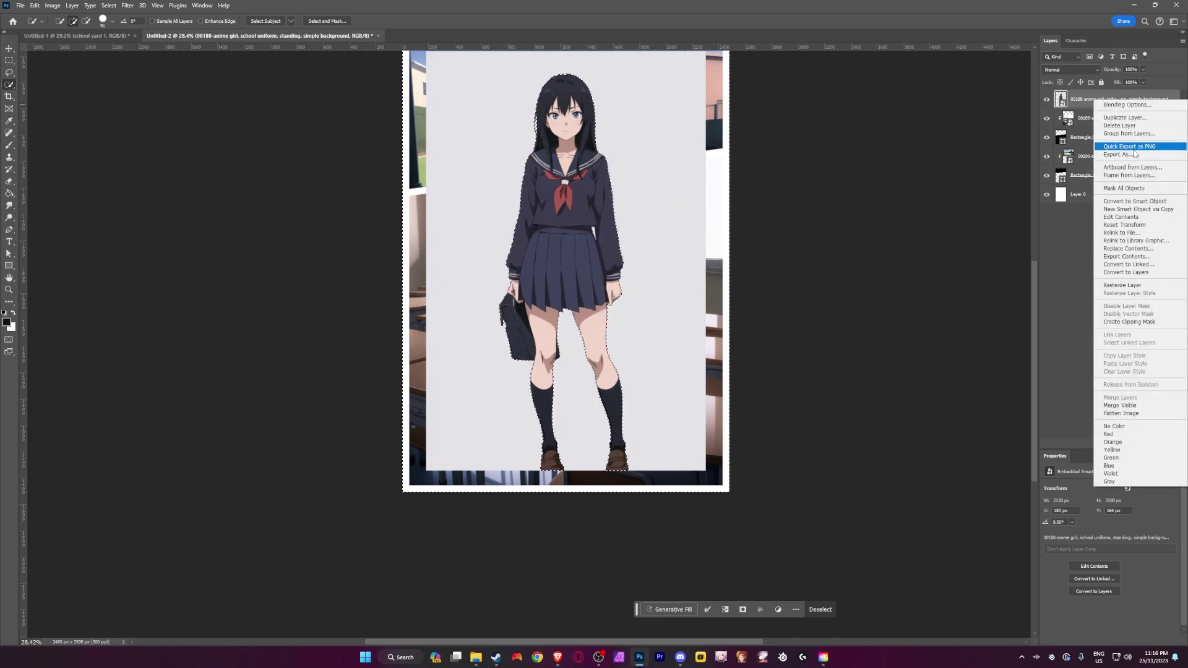
{"action": "left_click", "coordinate": [1121, 285]}
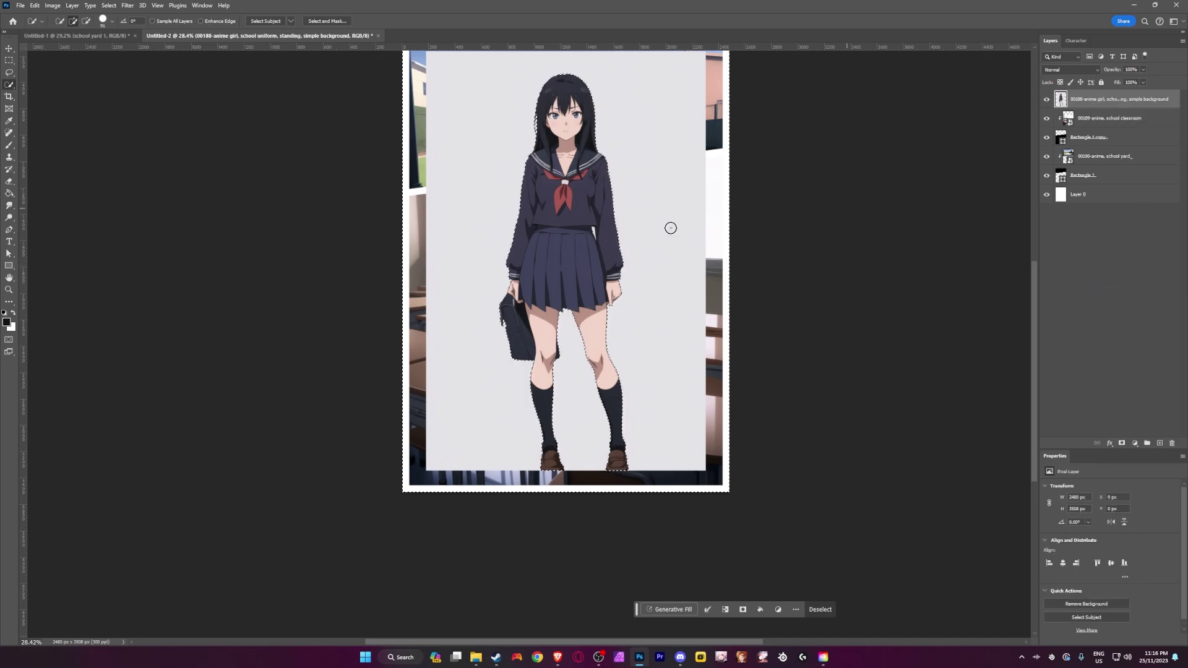
Step: Delete the grey background around the girl and clear the selection
{"action": "right_click", "coordinate": [559, 222]}
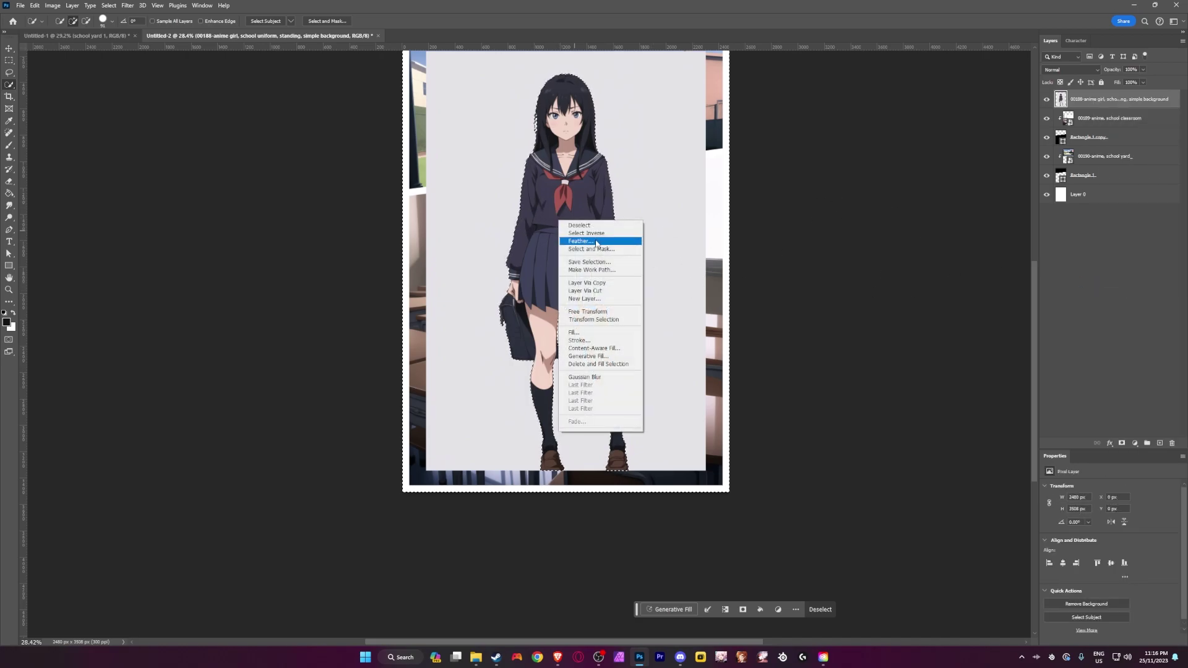
{"action": "left_click", "coordinate": [626, 188]}
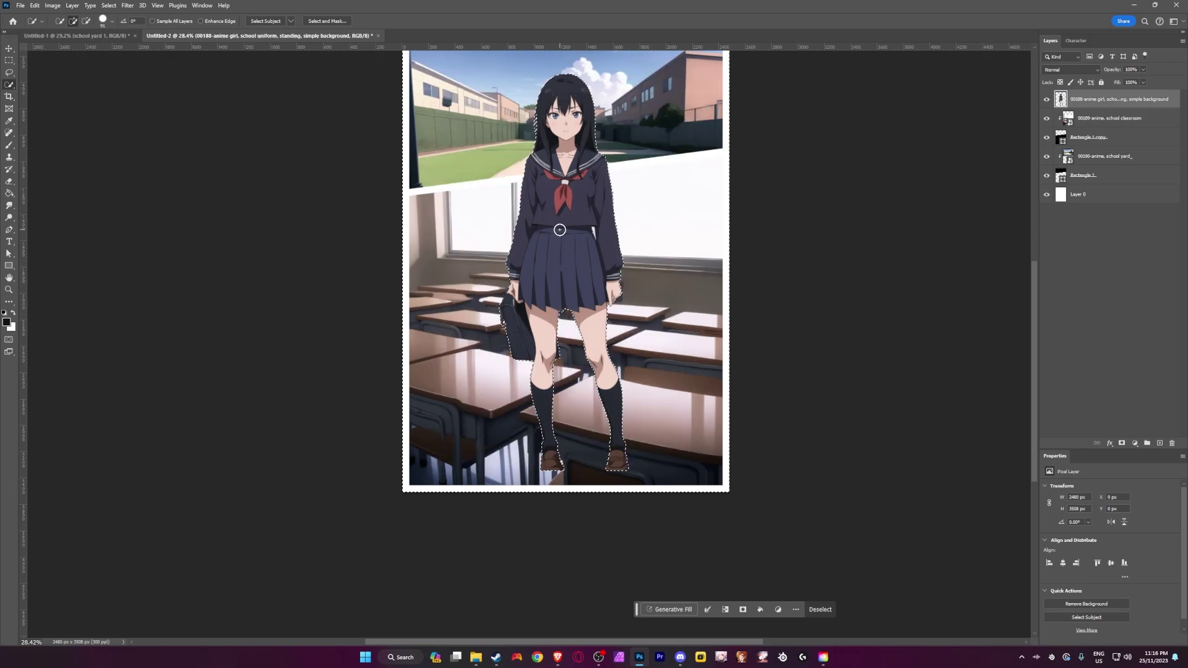
{"action": "key", "text": "Delete"}
{"action": "key", "text": "ctrl+d"}
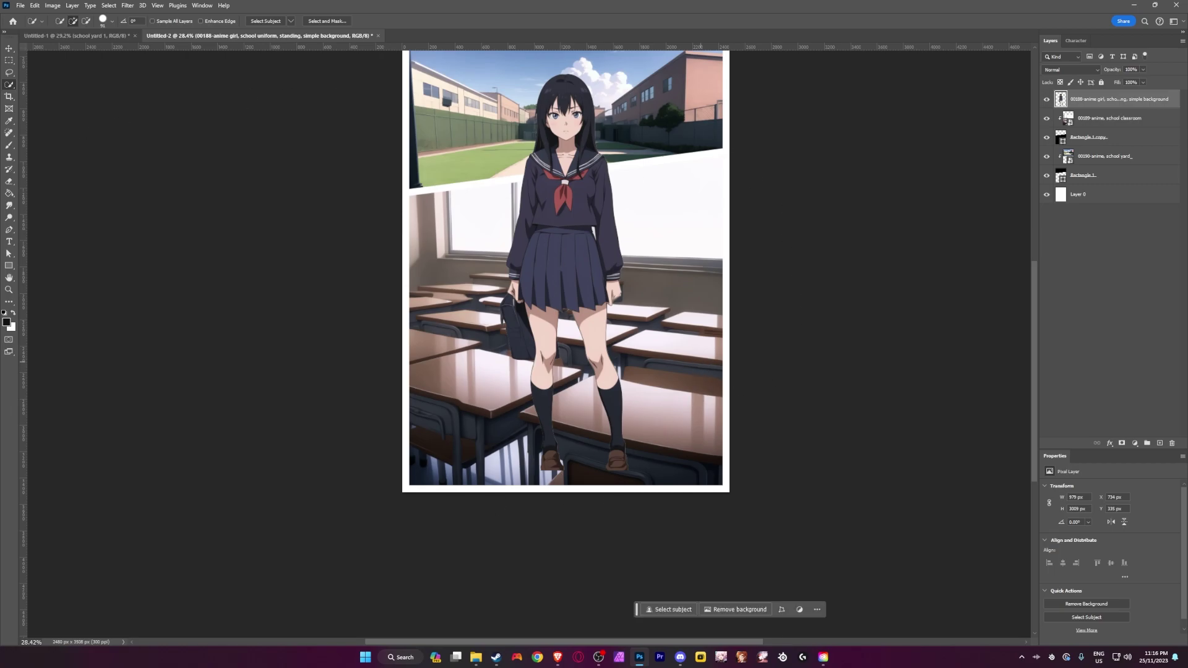
Step: Select the small gap between the girl's waist and sleeve with the Magic Wand
{"action": "key", "text": "v"}
{"action": "scroll", "coordinate": [606, 205], "scroll_direction": "up", "scroll_amount": 5}
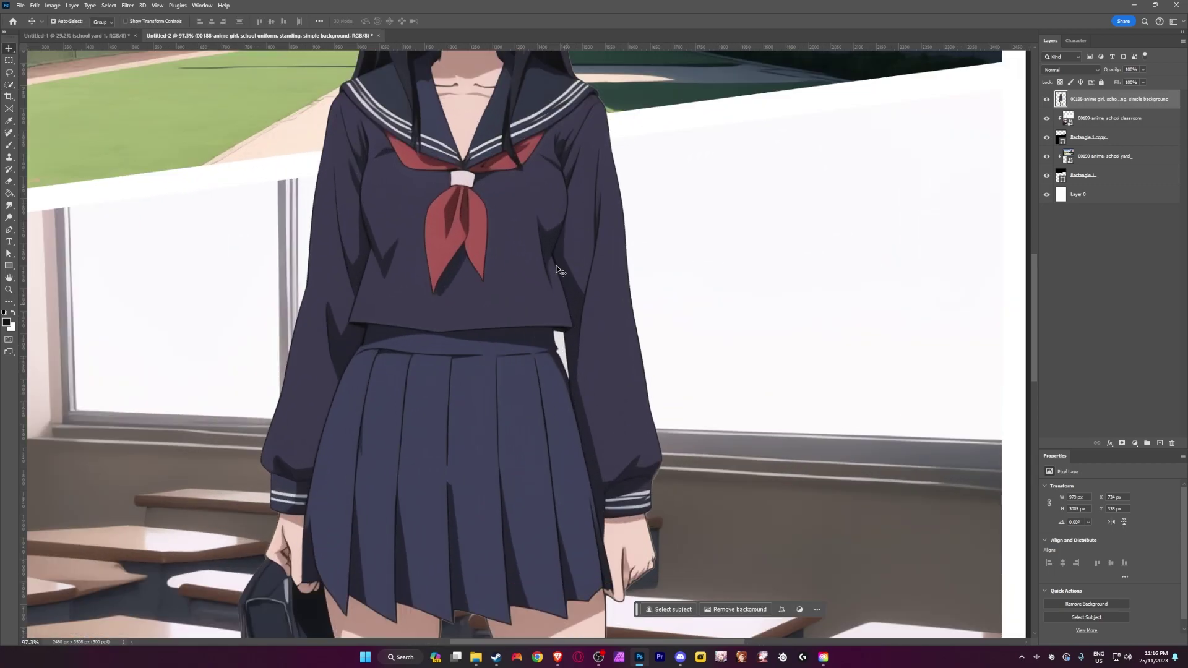
{"action": "scroll", "coordinate": [527, 154], "scroll_direction": "up", "scroll_amount": 2}
{"action": "scroll", "coordinate": [527, 153], "scroll_direction": "up", "scroll_amount": 1}
{"action": "mouse_move", "coordinate": [8, 85]}
{"action": "left_mouse_down"}
{"action": "mouse_move", "coordinate": [37, 87]}
{"action": "mouse_move", "coordinate": [50, 102]}
{"action": "mouse_move", "coordinate": [13, 89]}
{"action": "mouse_move", "coordinate": [38, 84]}
{"action": "mouse_move", "coordinate": [45, 106]}
{"action": "left_mouse_up"}
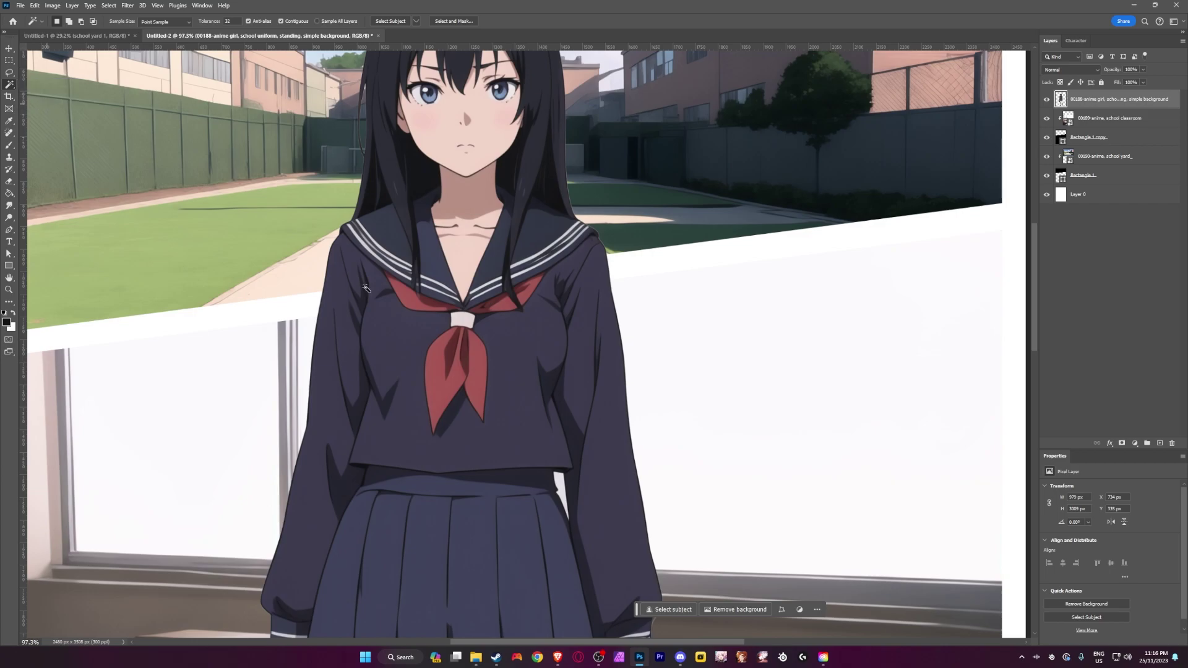
{"action": "left_click", "coordinate": [564, 493]}
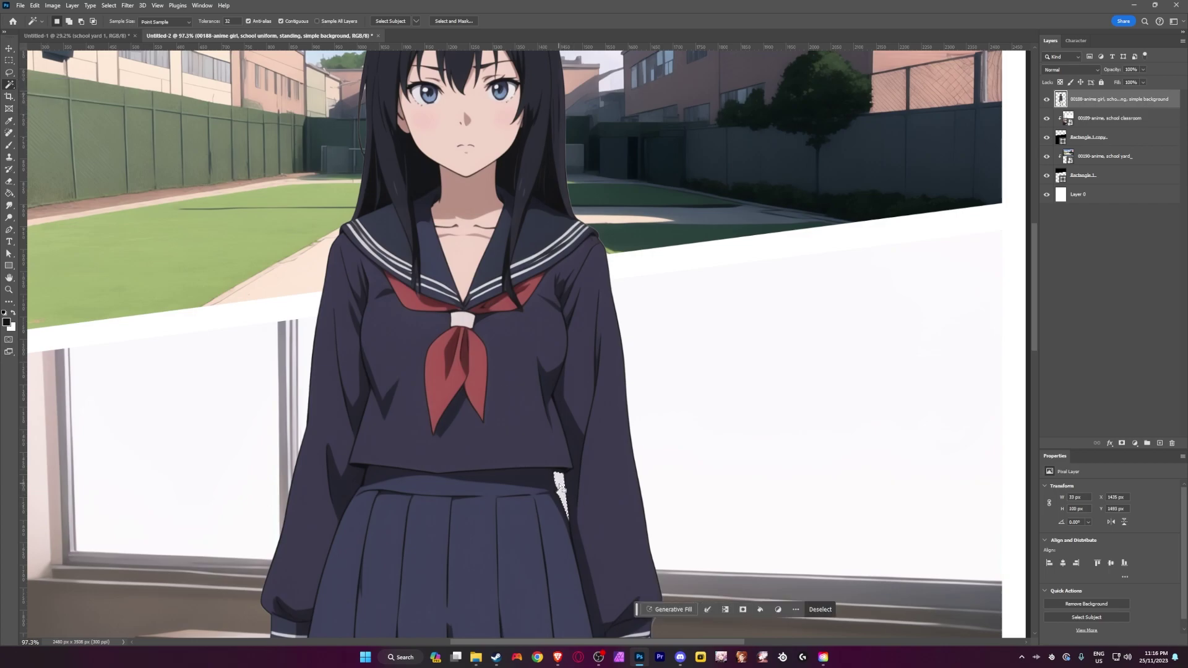
{"action": "scroll", "coordinate": [575, 322], "scroll_direction": "up", "scroll_amount": 5}
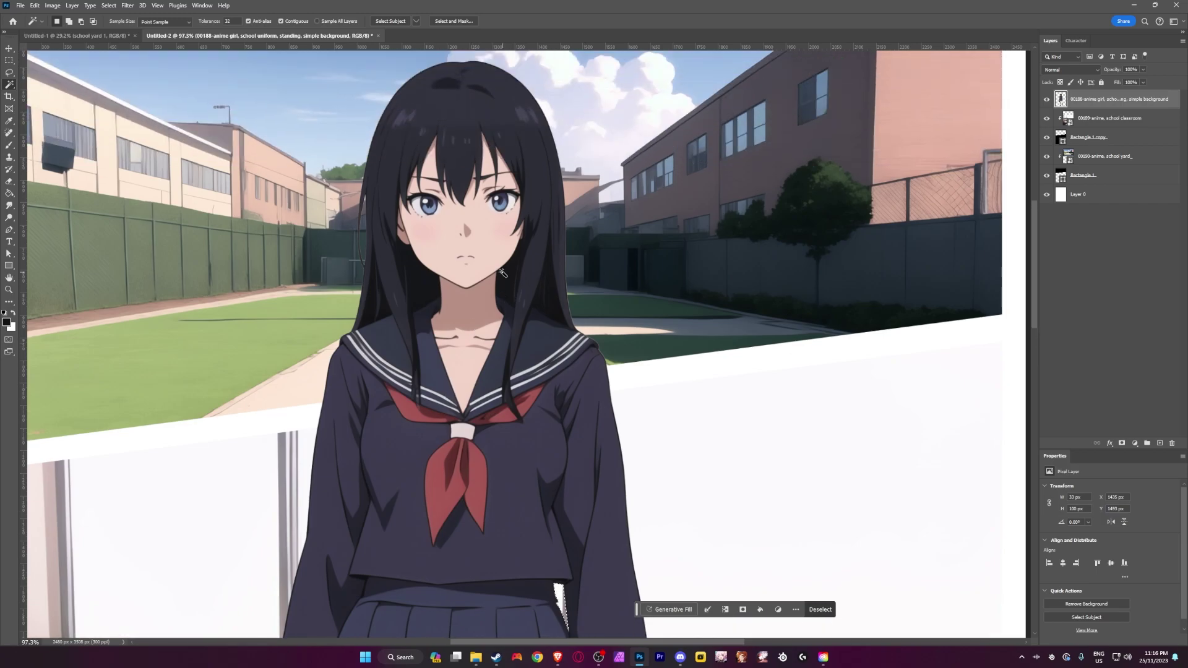
{"action": "scroll", "coordinate": [575, 322], "scroll_direction": "down", "scroll_amount": 4}
{"action": "scroll", "coordinate": [535, 341], "scroll_direction": "down", "scroll_amount": 3}
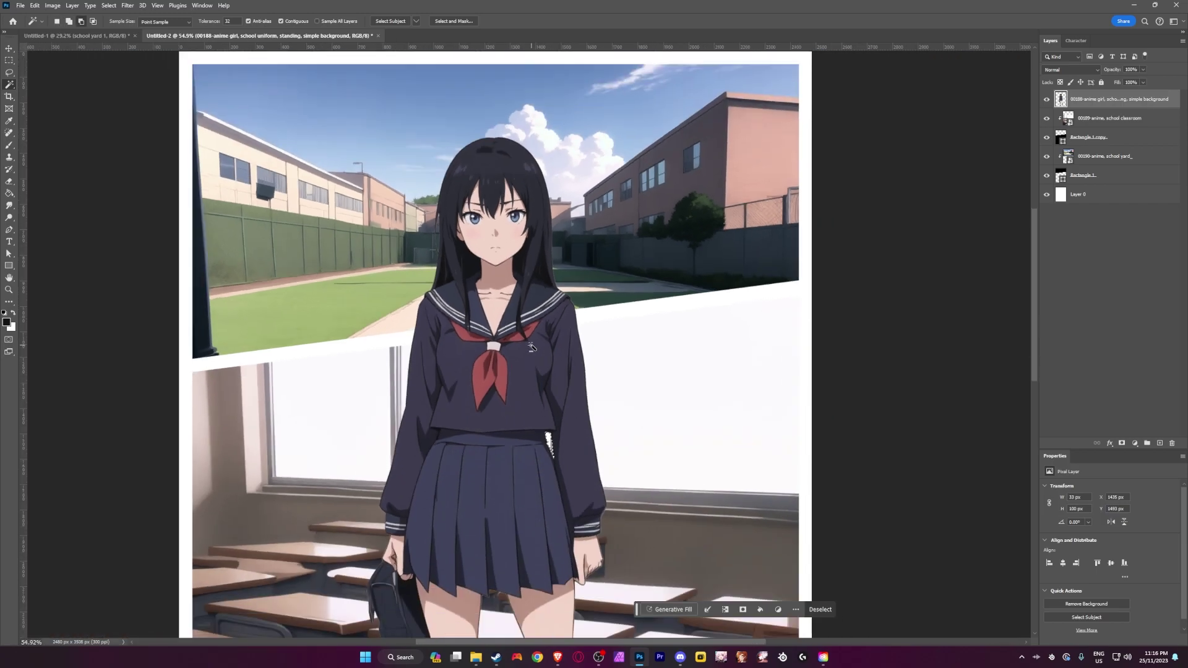
{"action": "scroll", "coordinate": [533, 352], "scroll_direction": "down", "scroll_amount": 7}
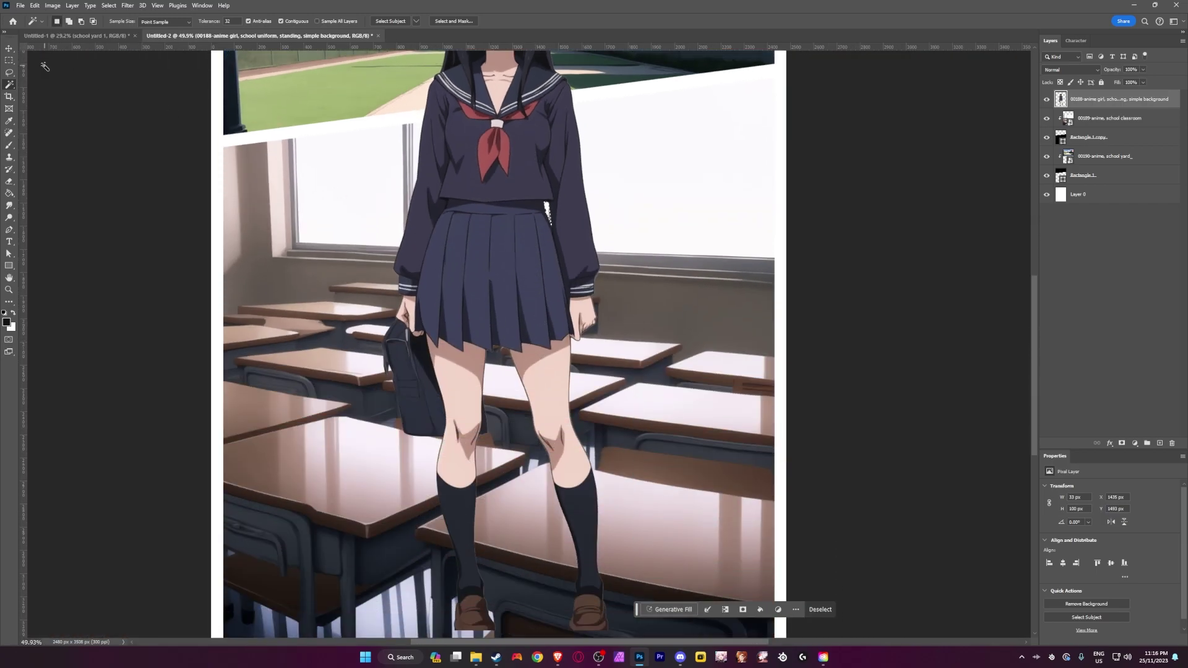
Step: Move the cut-out girl down and to the right over the classroom panel and clear the selection
{"action": "left_click", "coordinate": [9, 51]}
{"action": "scroll", "coordinate": [451, 260], "scroll_direction": "down", "scroll_amount": 4}
{"action": "left_click_drag", "start_coordinate": [414, 249], "coordinate": [495, 326]}
{"action": "key", "text": "ctrl+t"}
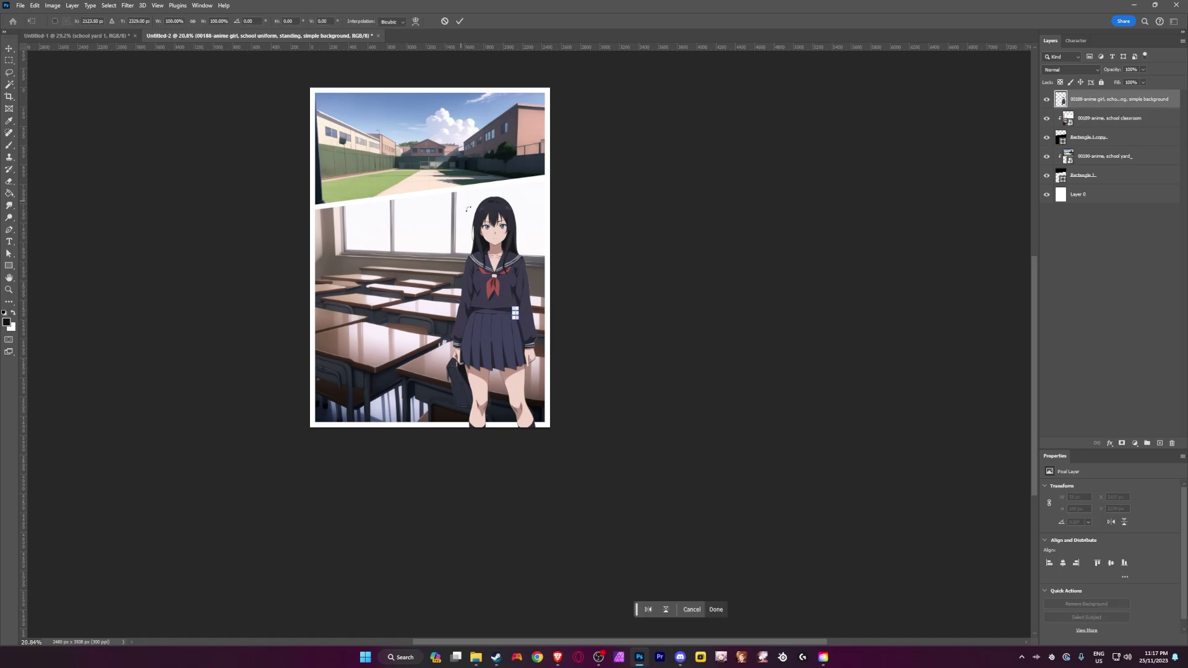
{"action": "left_click", "coordinate": [9, 48]}
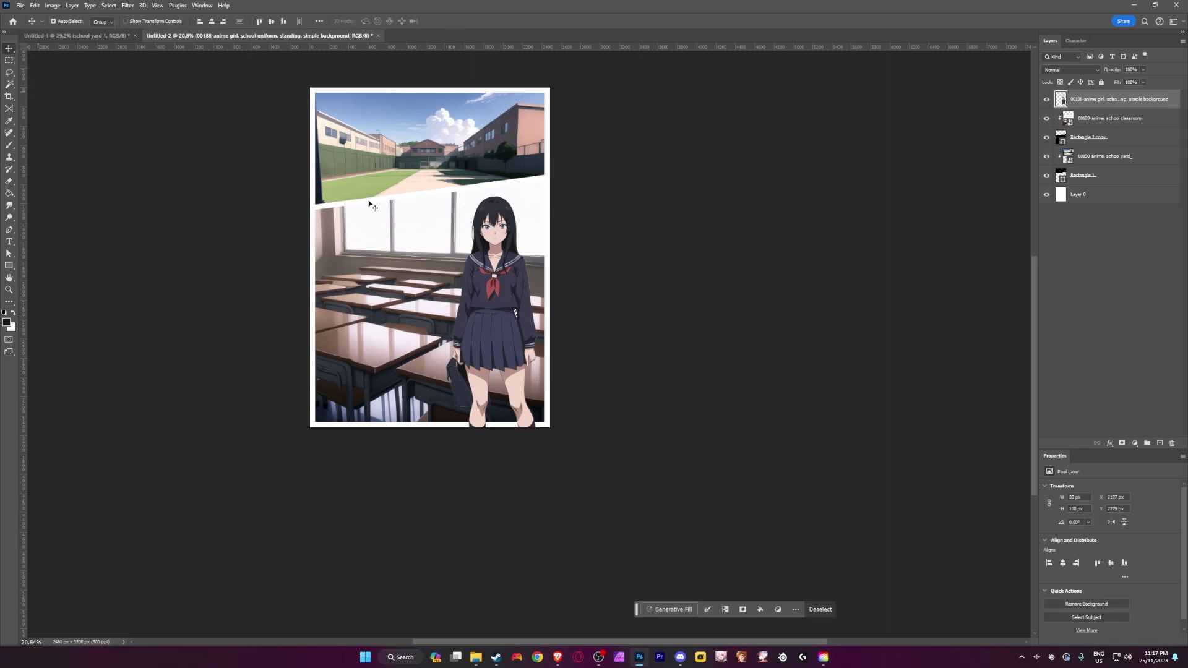
{"action": "scroll", "coordinate": [573, 299], "scroll_direction": "up", "scroll_amount": 5}
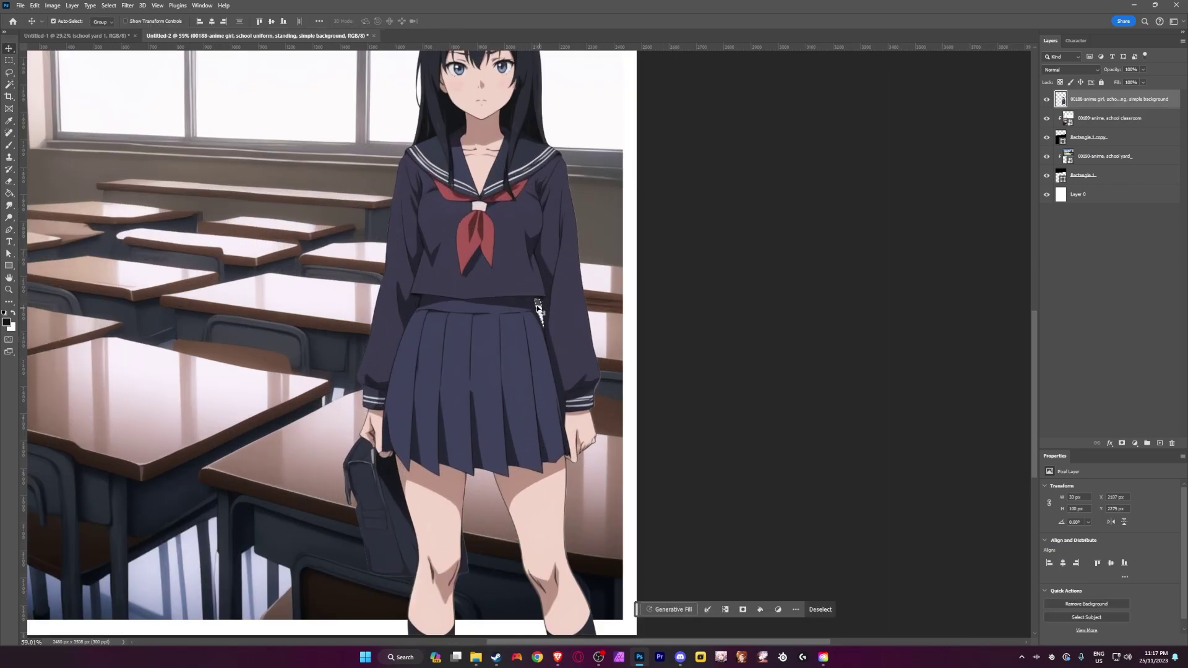
{"action": "key", "text": "ctrl+d"}
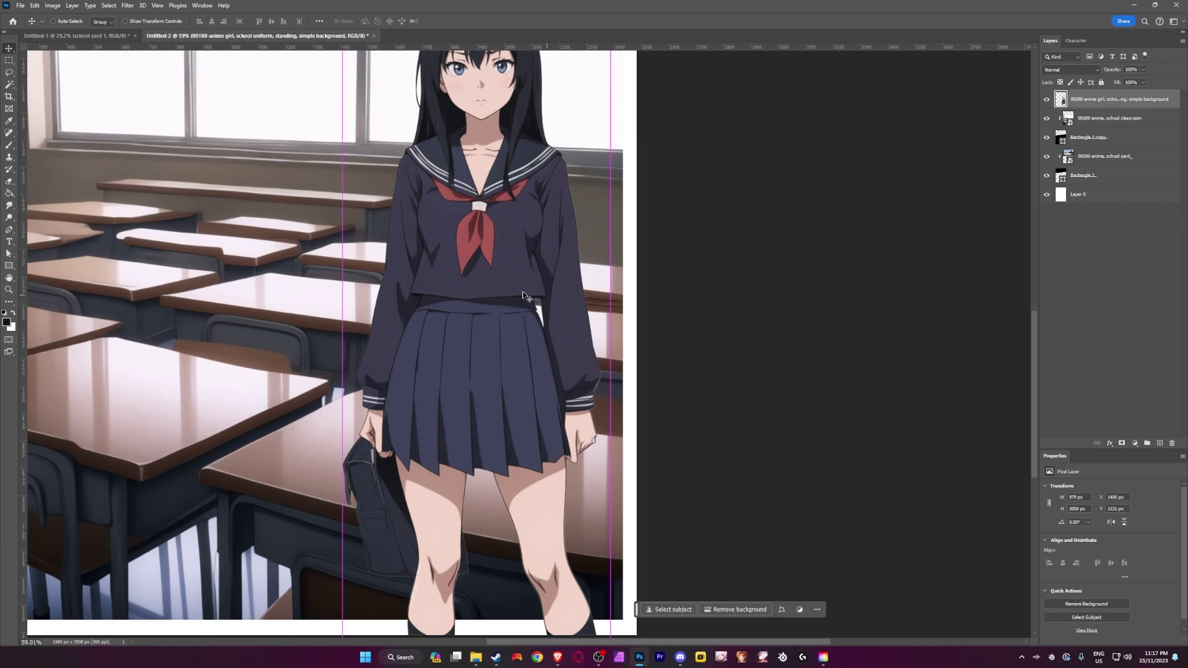
Step: Scale the girl up to about 156% and position her against the page's right edge, overlapping both panels
{"action": "scroll", "coordinate": [470, 284], "scroll_direction": "down", "scroll_amount": 4}
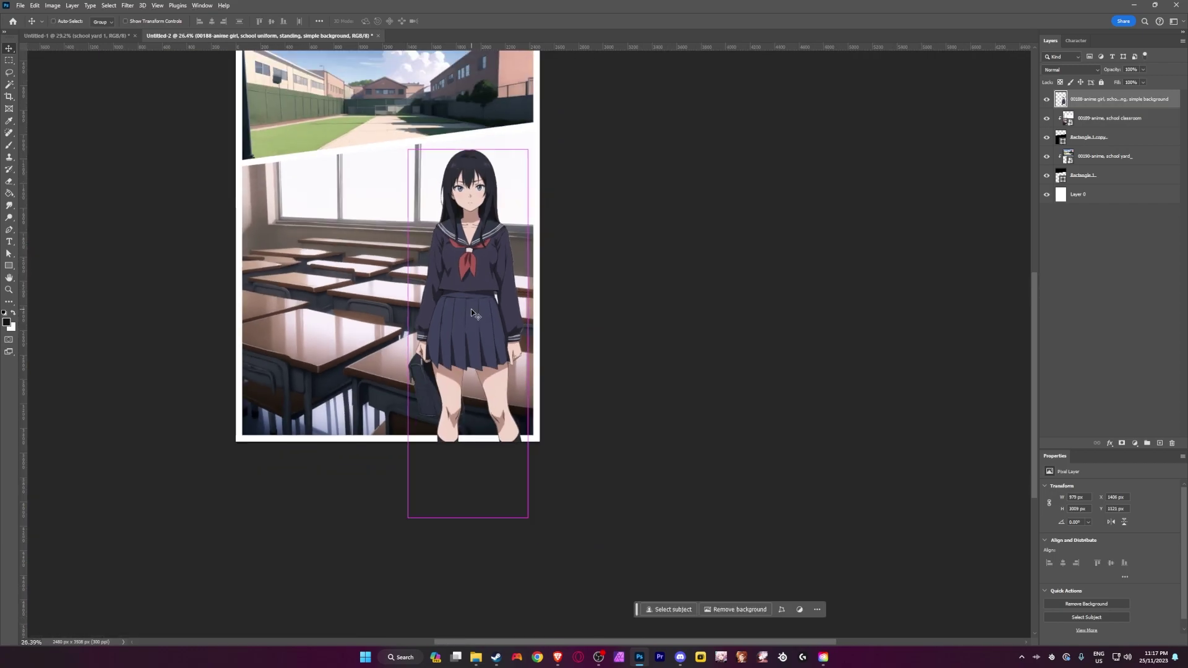
{"action": "key", "text": "ctrl+t"}
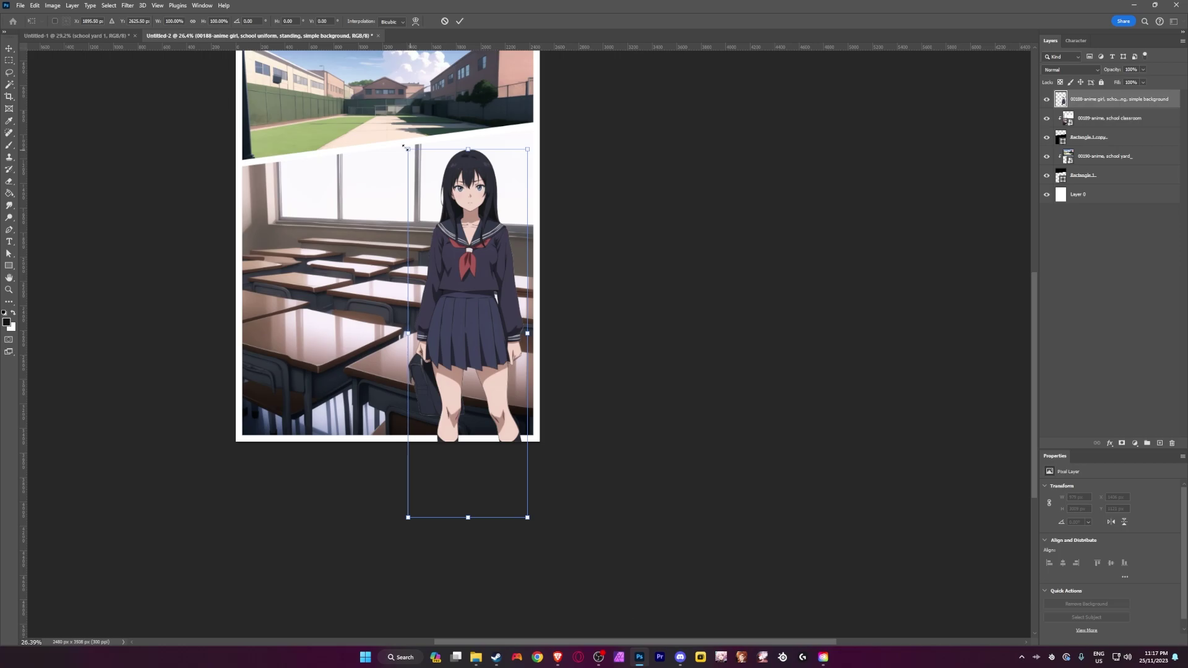
{"action": "left_click_drag", "start_coordinate": [408, 149], "coordinate": [374, 45]}
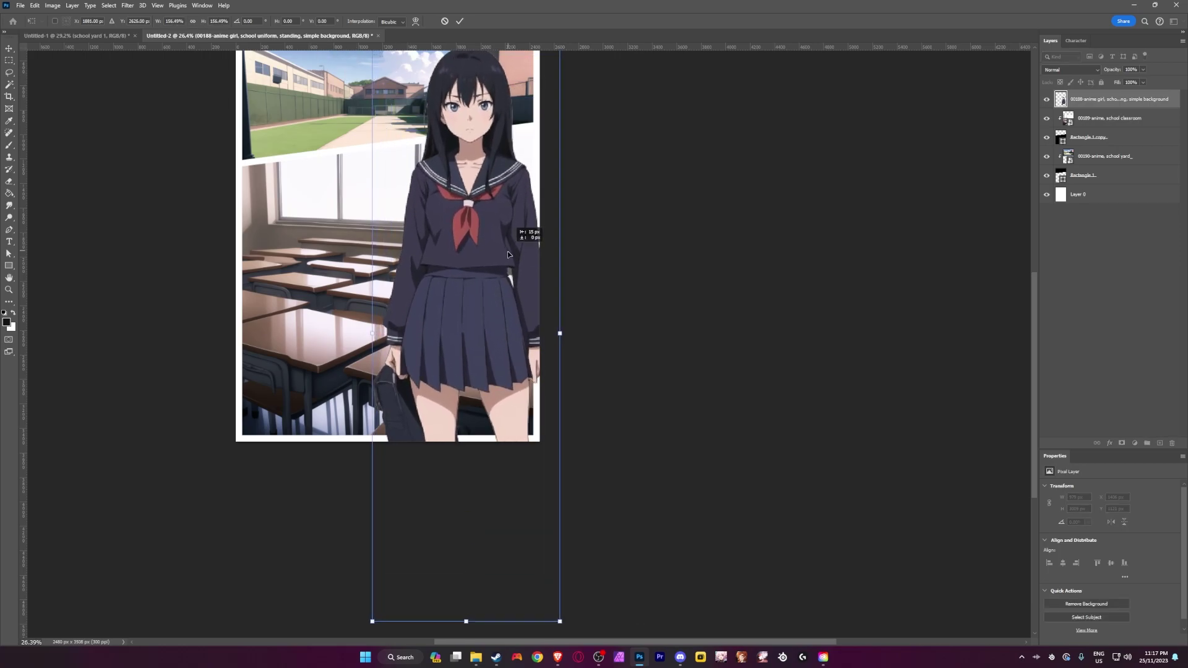
{"action": "left_click_drag", "start_coordinate": [399, 293], "coordinate": [387, 301]}
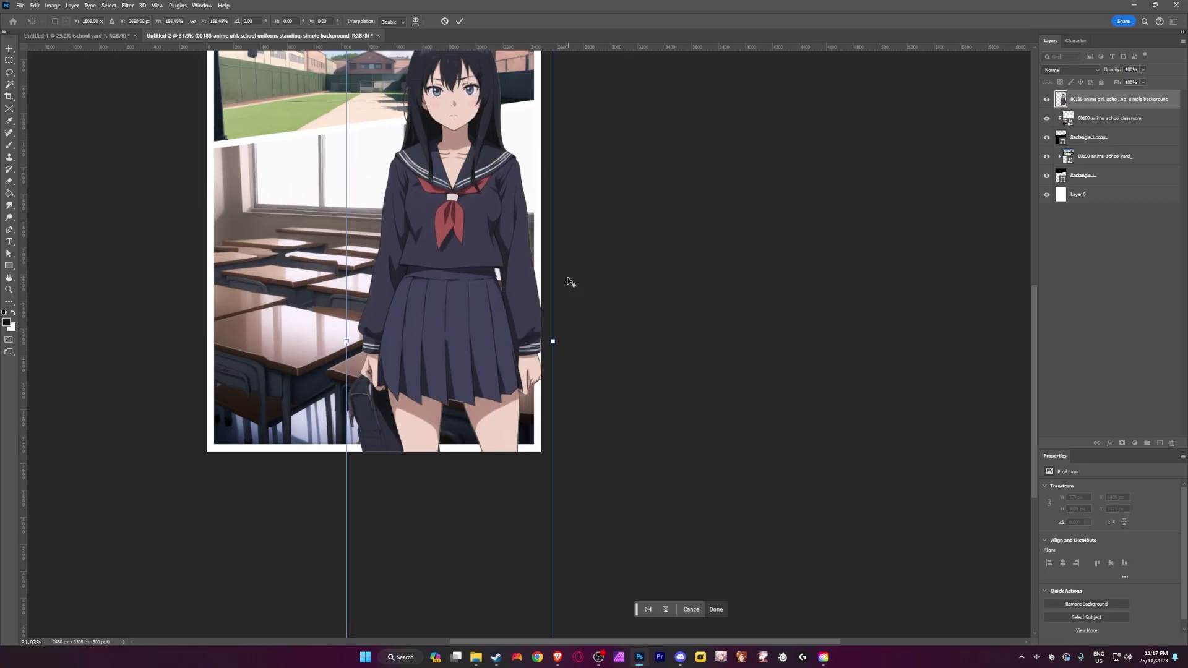
{"action": "scroll", "coordinate": [662, 227], "scroll_direction": "down", "scroll_amount": 2}
{"action": "key", "text": "Return"}
Step: Delete the strip of the girl's legs and bag covering the page's bottom white border, using a rectangular selection
{"action": "scroll", "coordinate": [442, 452], "scroll_direction": "up", "scroll_amount": 8}
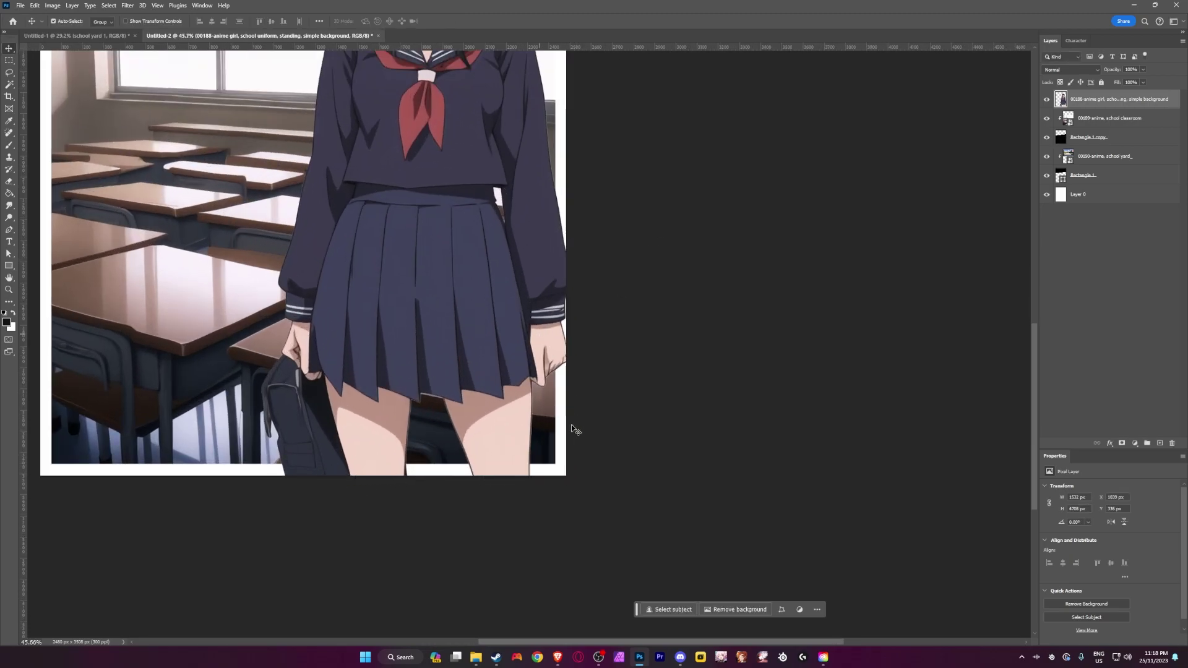
{"action": "scroll", "coordinate": [440, 248], "scroll_direction": "down", "scroll_amount": 6}
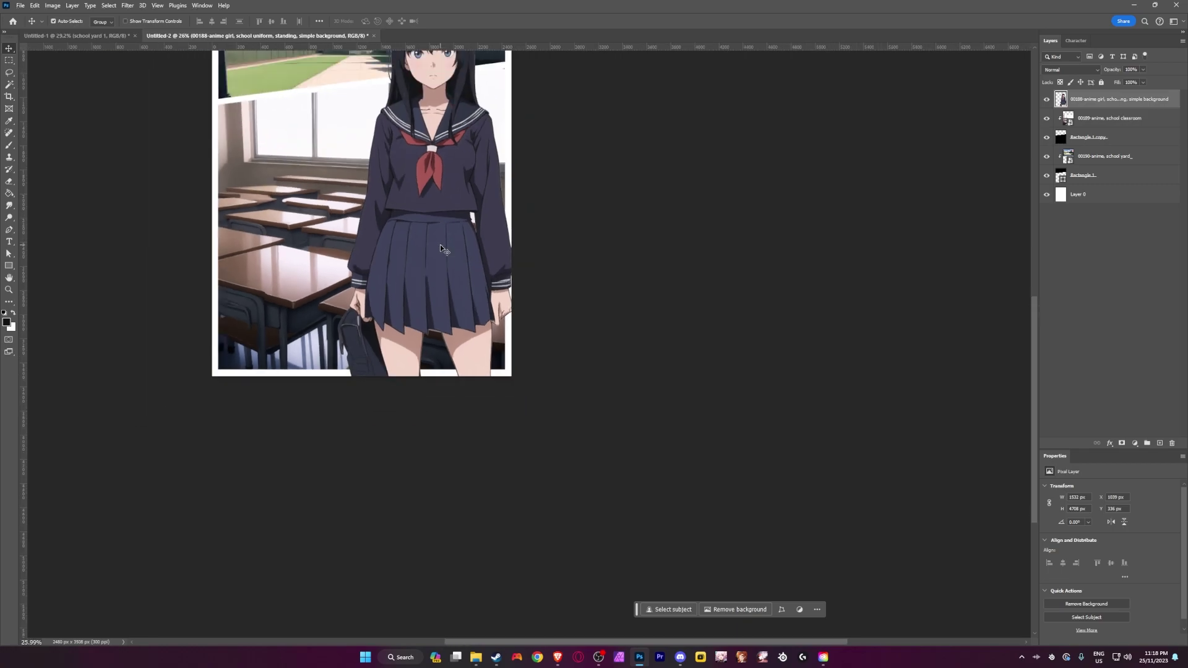
{"action": "key", "text": "m"}
{"action": "scroll", "coordinate": [387, 427], "scroll_direction": "up", "scroll_amount": 3}
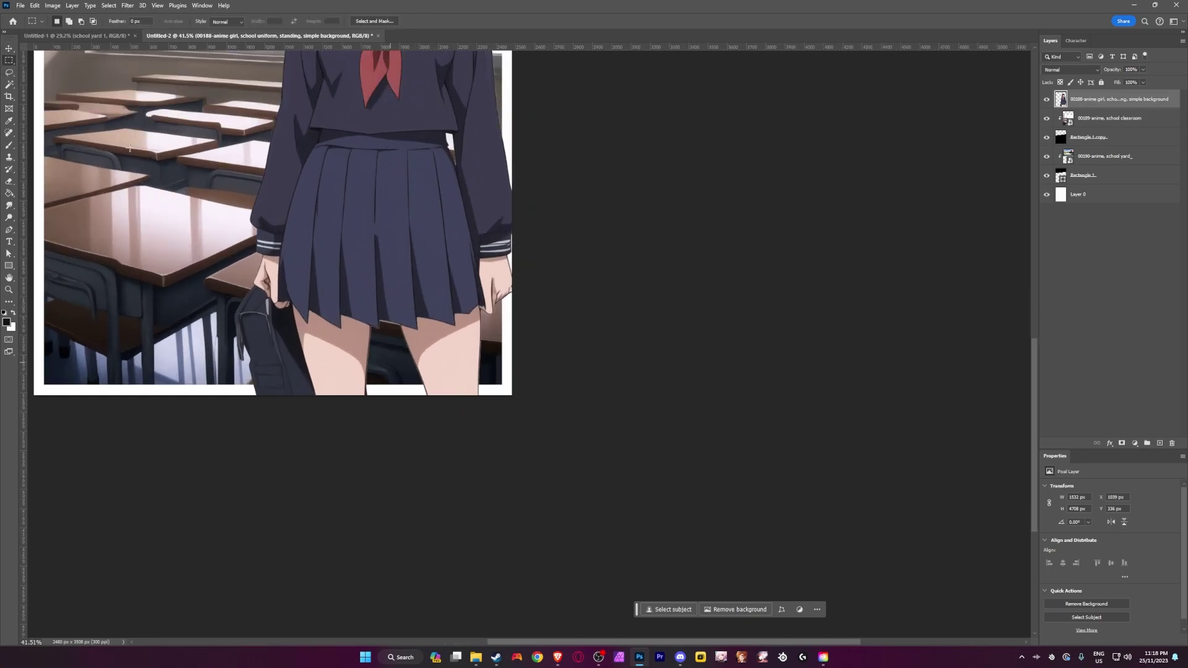
{"action": "right_click", "coordinate": [9, 61]}
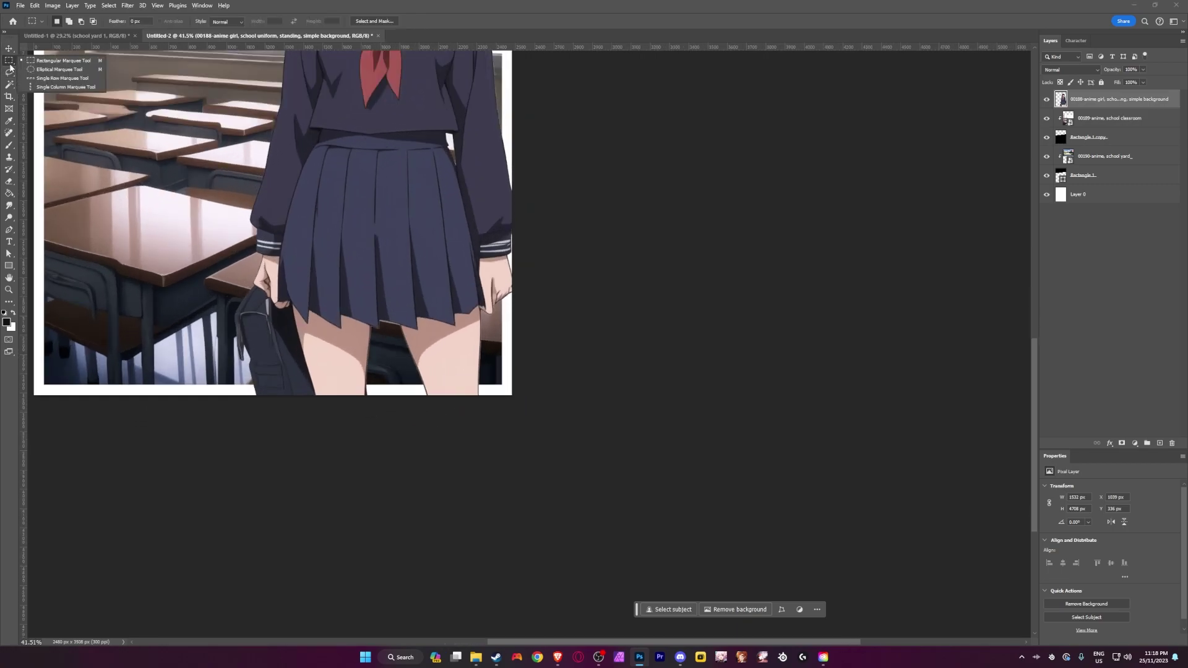
{"action": "left_click", "coordinate": [62, 61]}
{"action": "scroll", "coordinate": [355, 489], "scroll_direction": "up", "scroll_amount": 3}
{"action": "scroll", "coordinate": [337, 514], "scroll_direction": "up", "scroll_amount": 3}
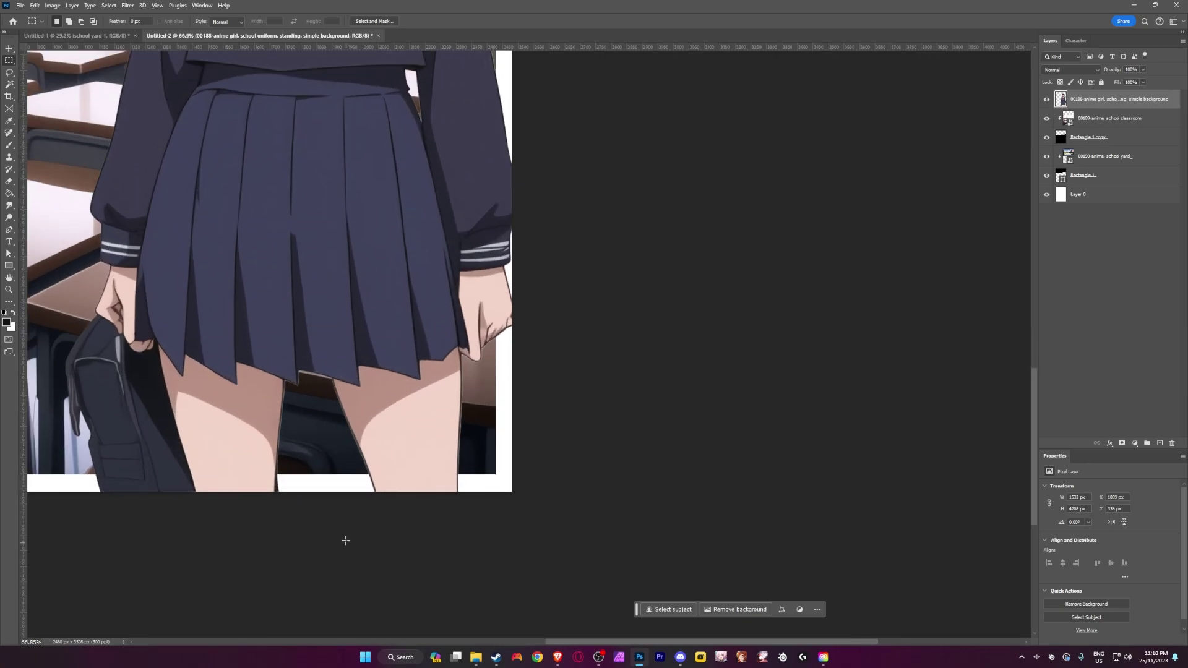
{"action": "scroll", "coordinate": [331, 570], "scroll_direction": "up", "scroll_amount": 1}
{"action": "left_click_drag", "start_coordinate": [603, 641], "coordinate": [491, 641]}
{"action": "scroll", "coordinate": [298, 476], "scroll_direction": "down", "scroll_amount": 1}
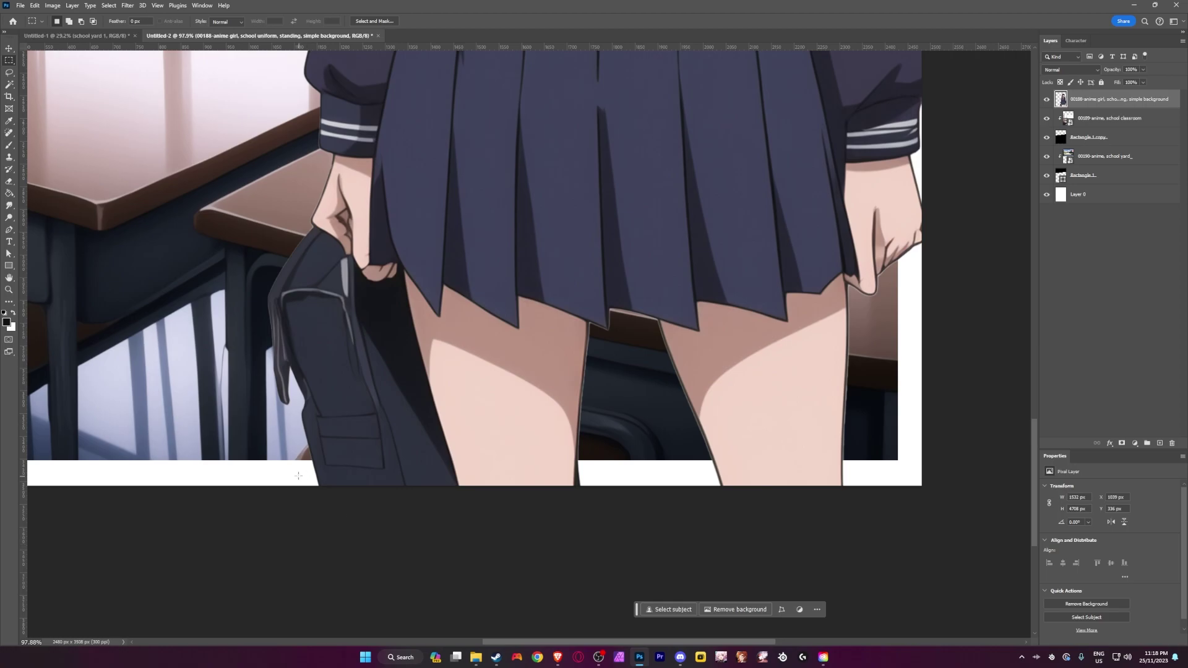
{"action": "left_click_drag", "start_coordinate": [292, 461], "coordinate": [905, 486]}
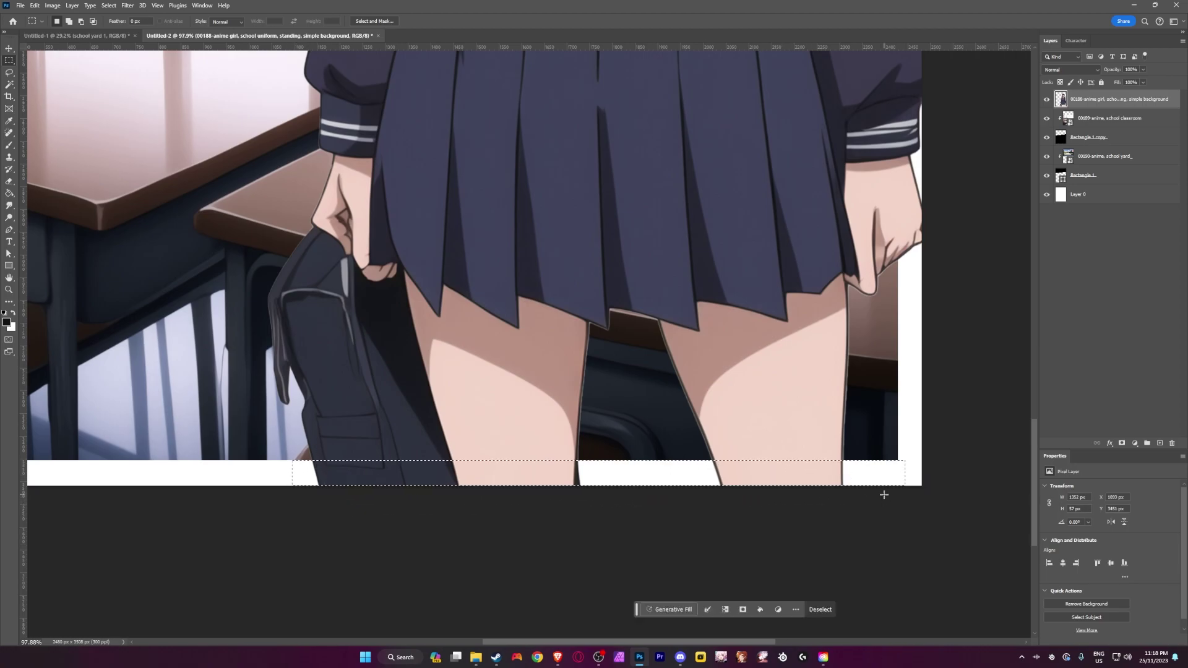
{"action": "key", "text": "Delete"}
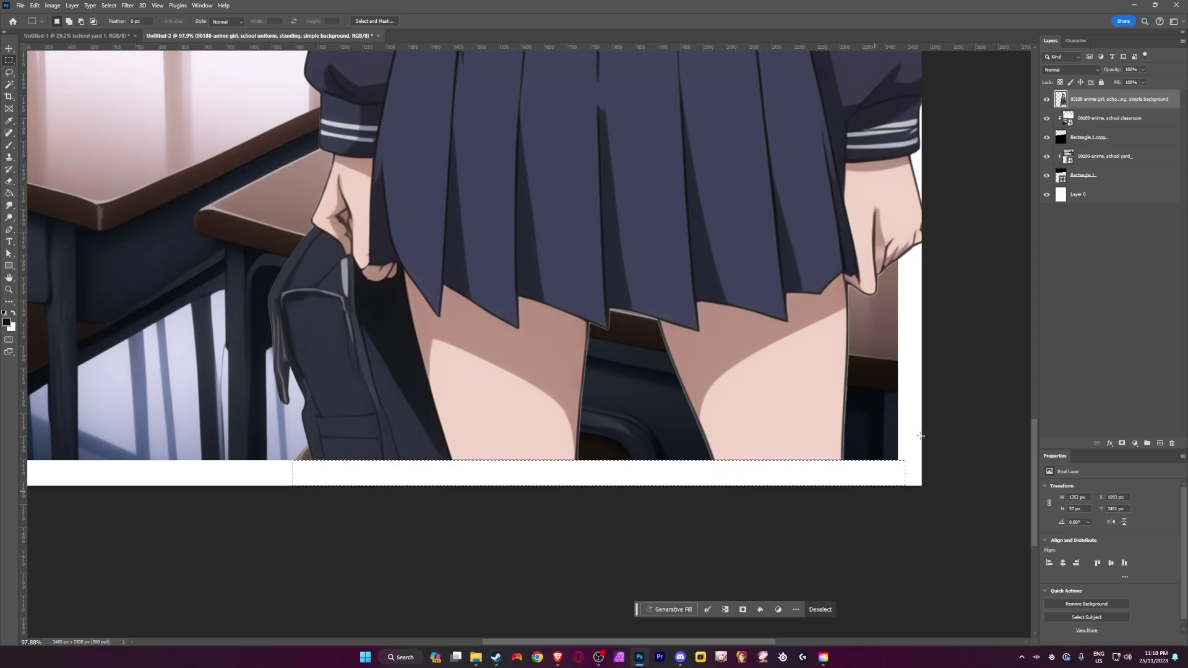
Step: Delete the part of the girl covering the page's right white border and clear the selection
{"action": "scroll", "coordinate": [938, 456], "scroll_direction": "up", "scroll_amount": 2}
{"action": "scroll", "coordinate": [937, 457], "scroll_direction": "up", "scroll_amount": 1}
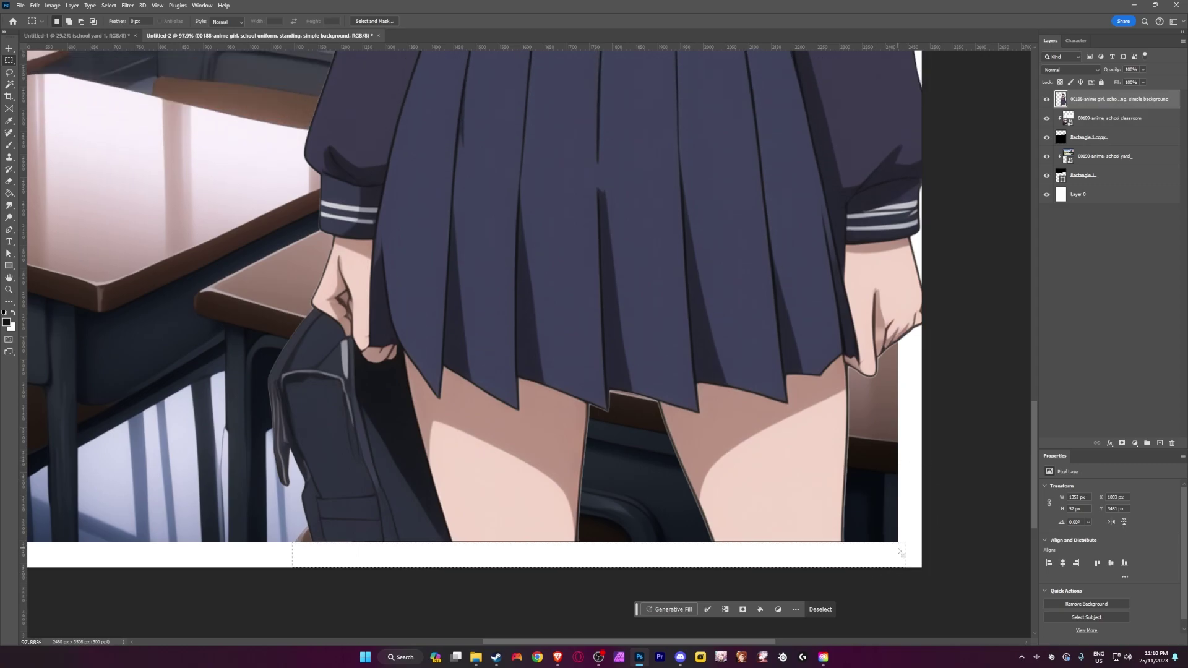
{"action": "key", "text": "ctrl+d"}
{"action": "key", "text": "v"}
{"action": "scroll", "coordinate": [626, 296], "scroll_direction": "down", "scroll_amount": 5}
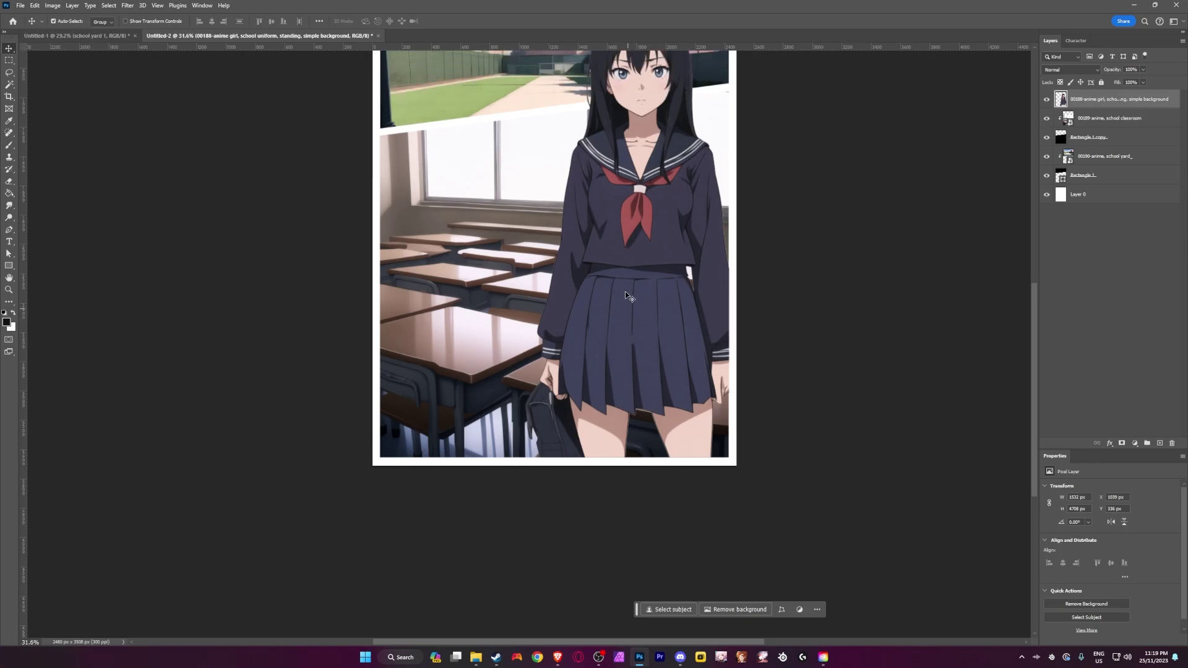
Step: Nudge the girl one pixel left and one pixel down to line up her trimmed edges with the panel borders
{"action": "scroll", "coordinate": [626, 296], "scroll_direction": "up", "scroll_amount": 3}
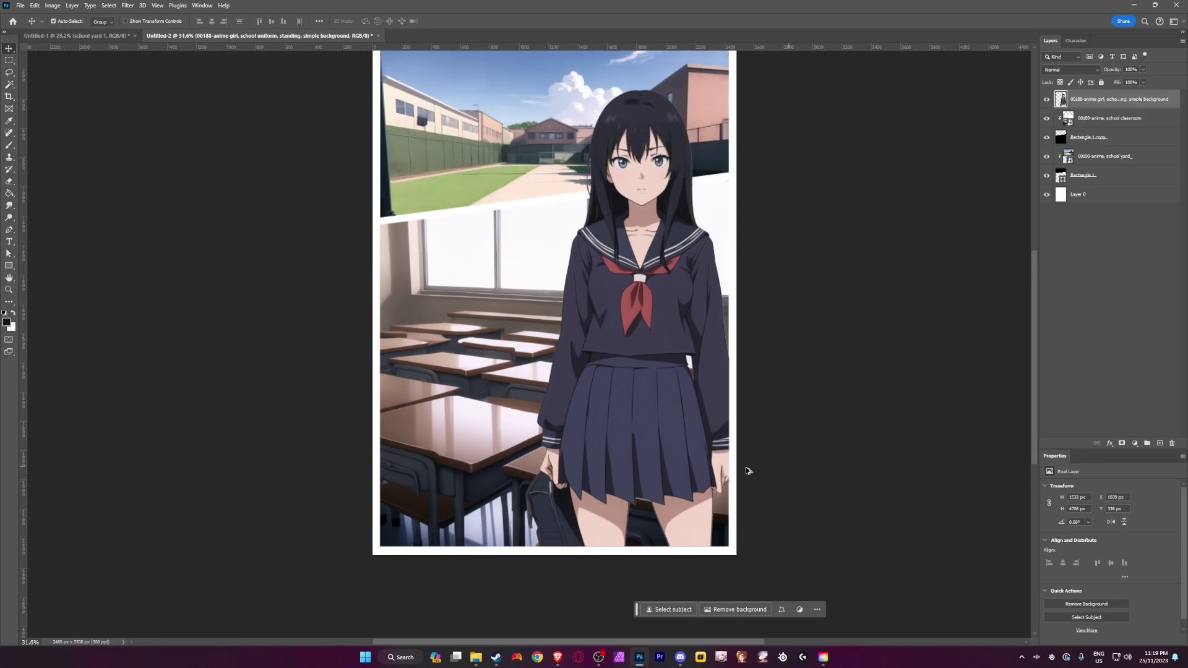
{"action": "scroll", "coordinate": [747, 471], "scroll_direction": "up", "scroll_amount": 7}
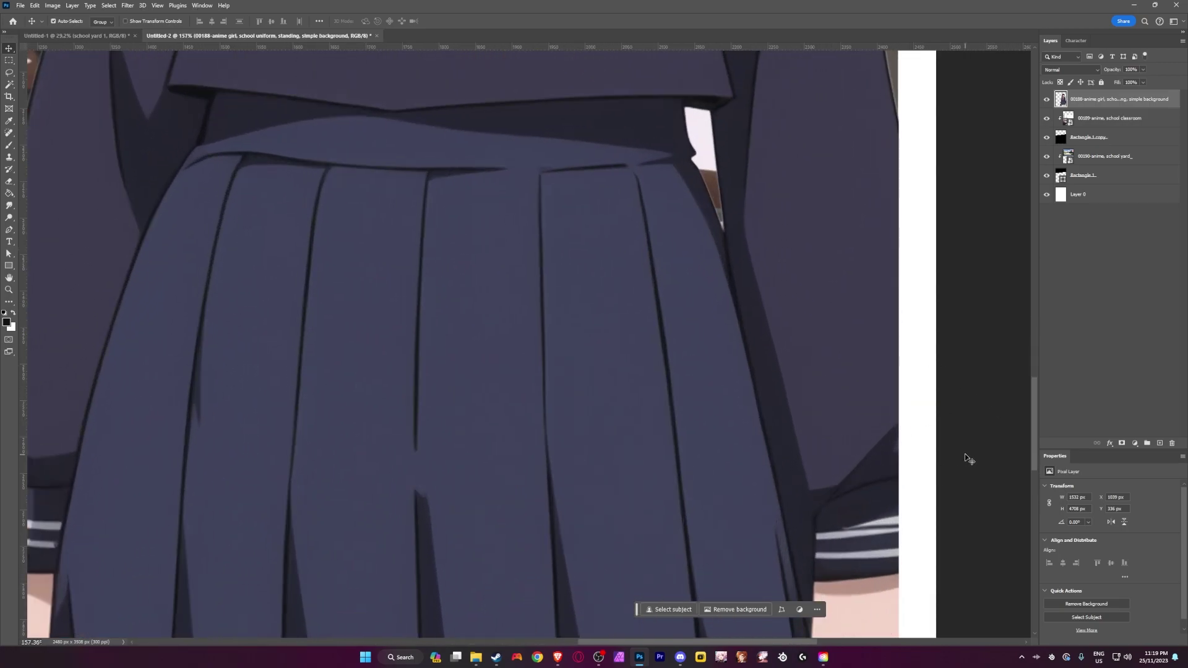
{"action": "scroll", "coordinate": [966, 458], "scroll_direction": "up", "scroll_amount": 3}
{"action": "scroll", "coordinate": [939, 164], "scroll_direction": "up", "scroll_amount": 1}
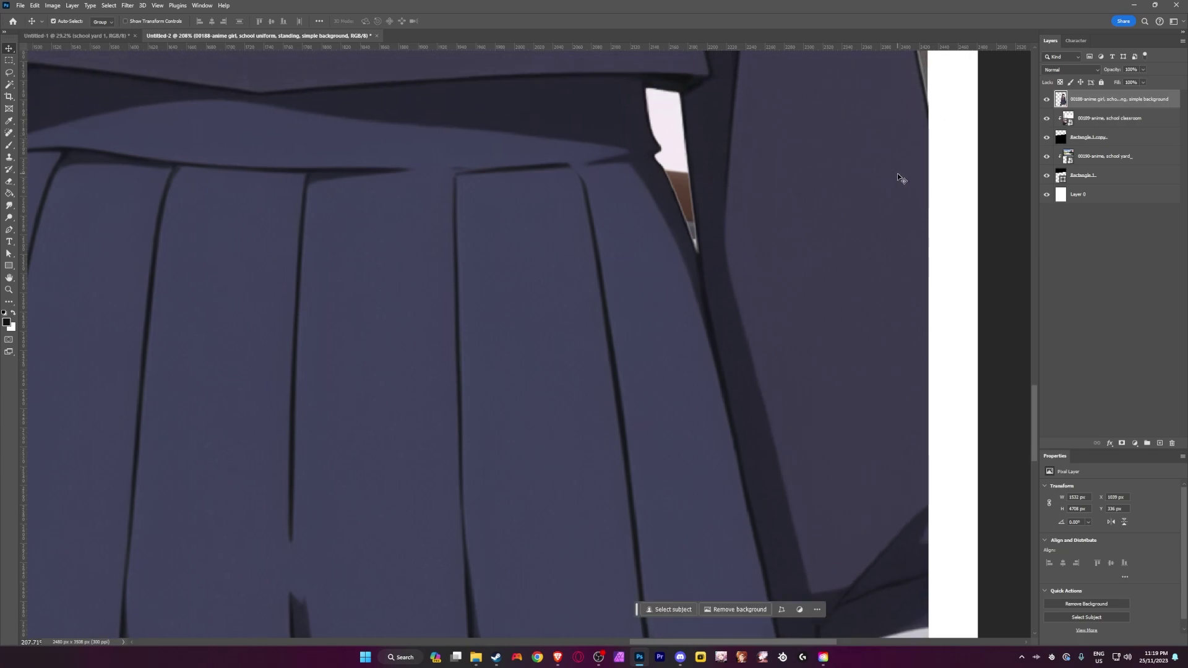
{"action": "key", "text": "Left"}
{"action": "scroll", "coordinate": [811, 337], "scroll_direction": "down", "scroll_amount": 10}
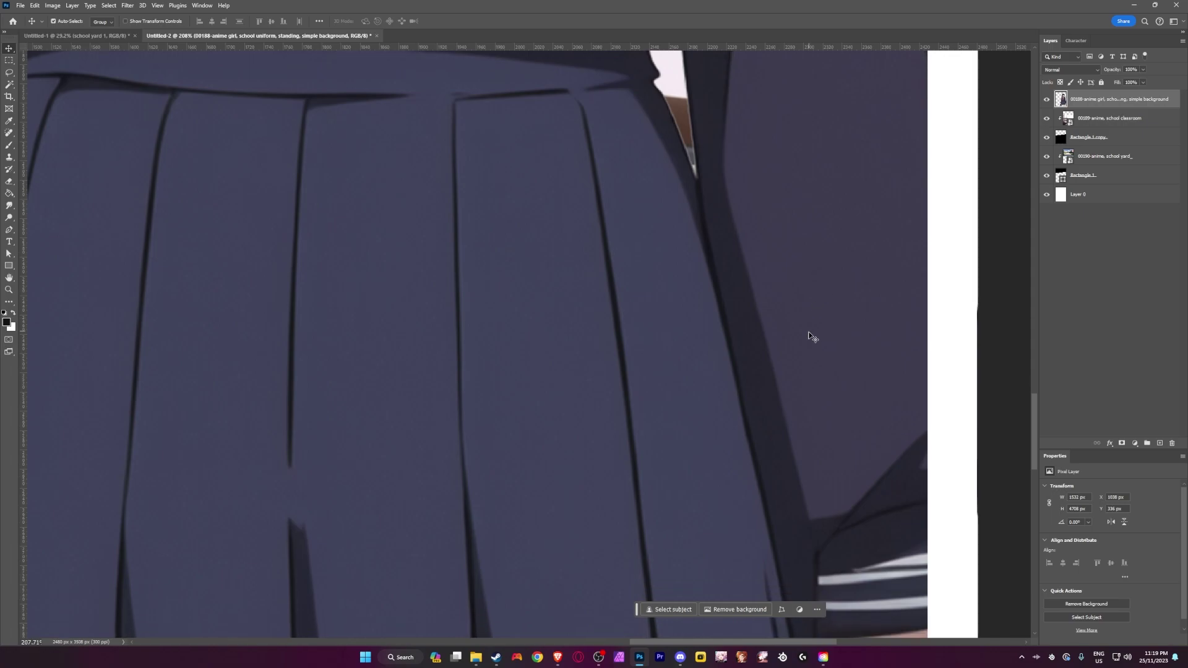
{"action": "scroll", "coordinate": [805, 548], "scroll_direction": "down", "scroll_amount": 1}
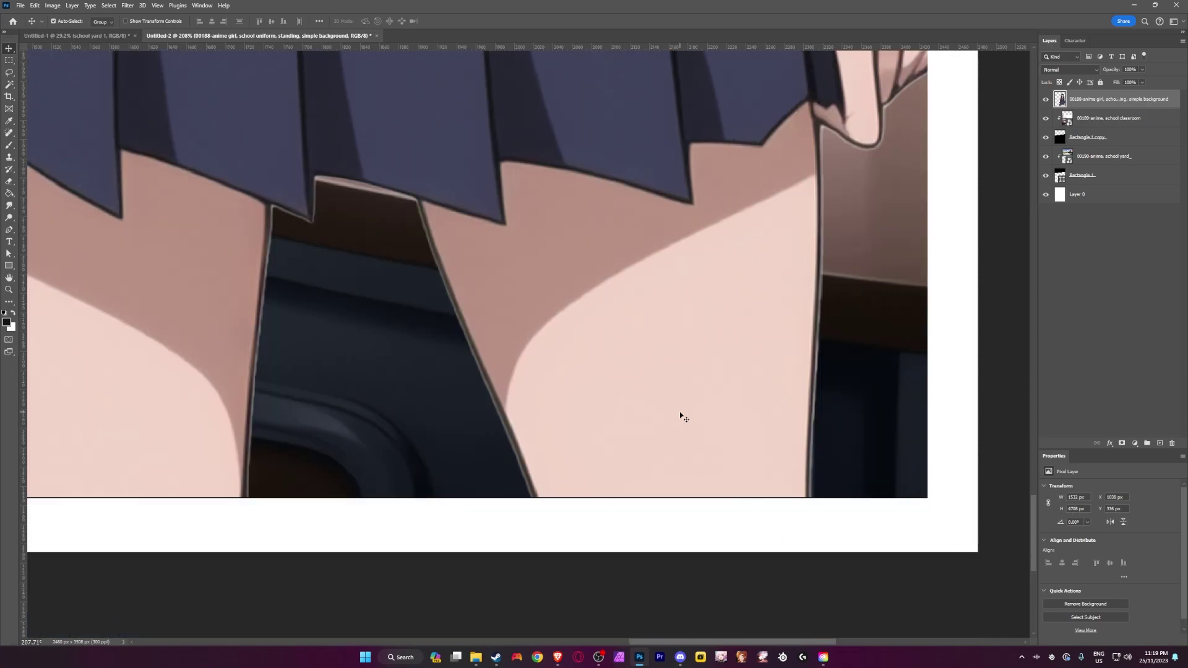
{"action": "key", "text": "Down"}
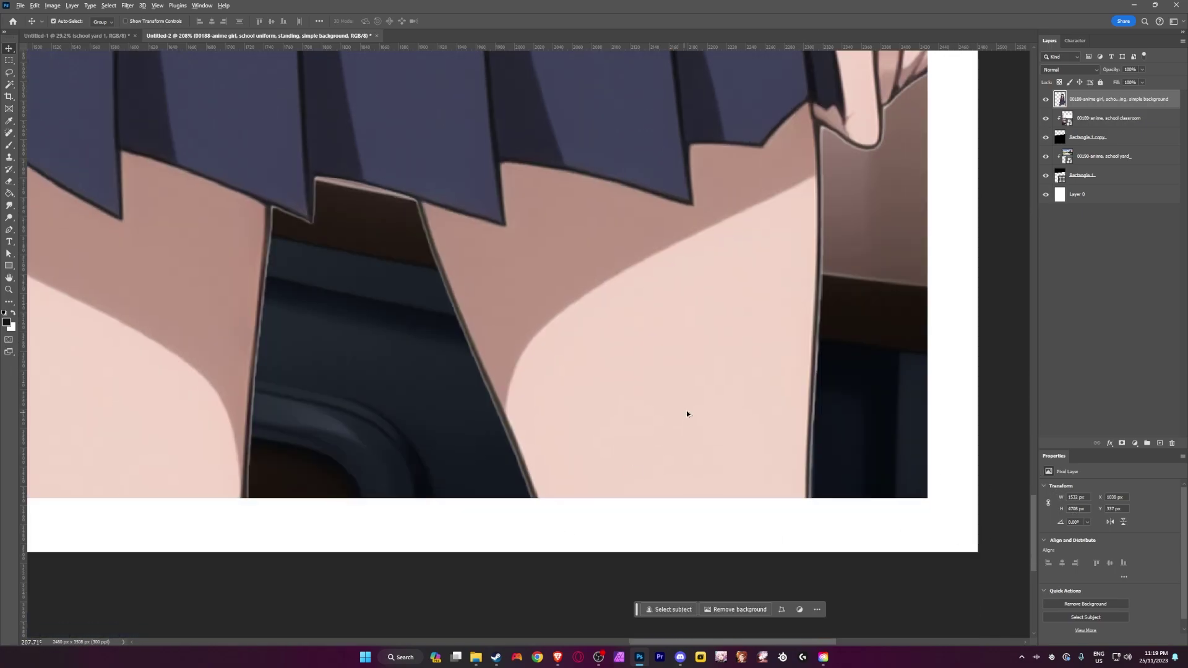
{"action": "scroll", "coordinate": [686, 410], "scroll_direction": "down", "scroll_amount": 8}
{"action": "scroll", "coordinate": [1030, 285], "scroll_direction": "up", "scroll_amount": 6}
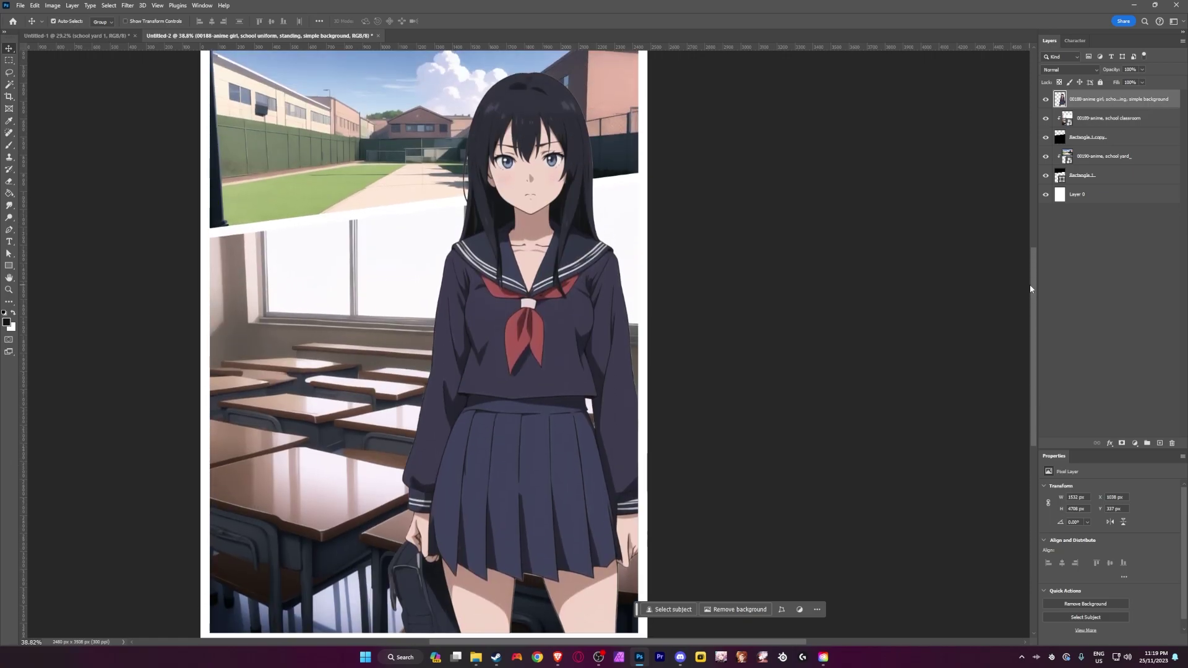
{"action": "scroll", "coordinate": [600, 305], "scroll_direction": "down", "scroll_amount": 2}
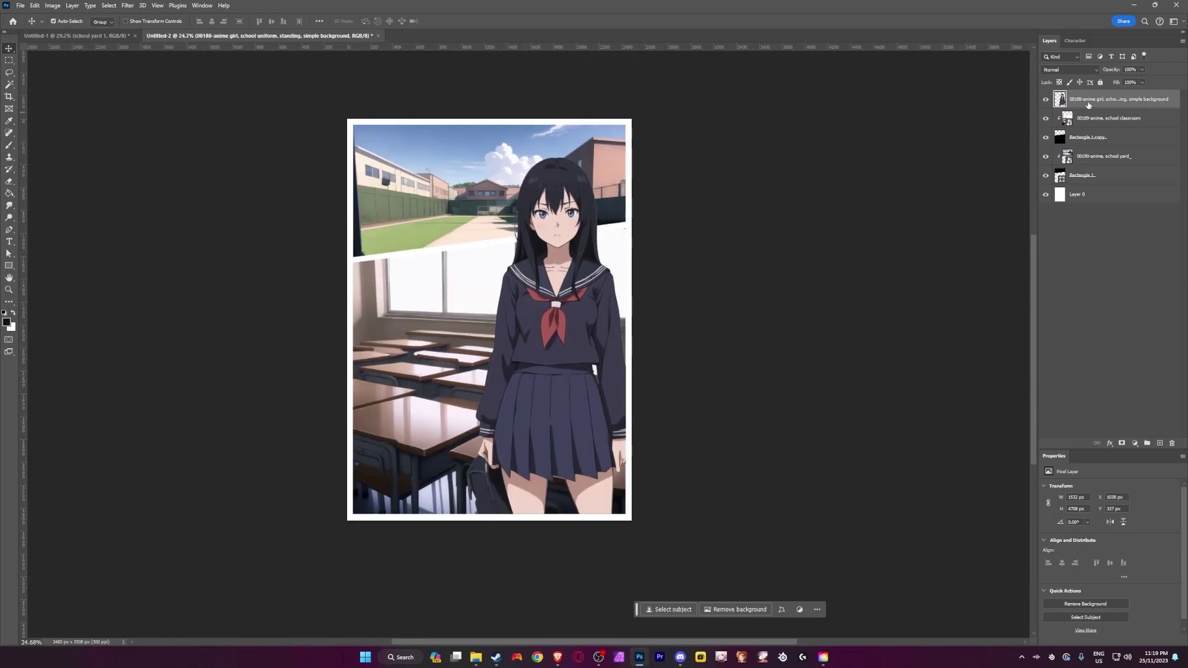
{"action": "left_click", "coordinate": [1109, 447]}
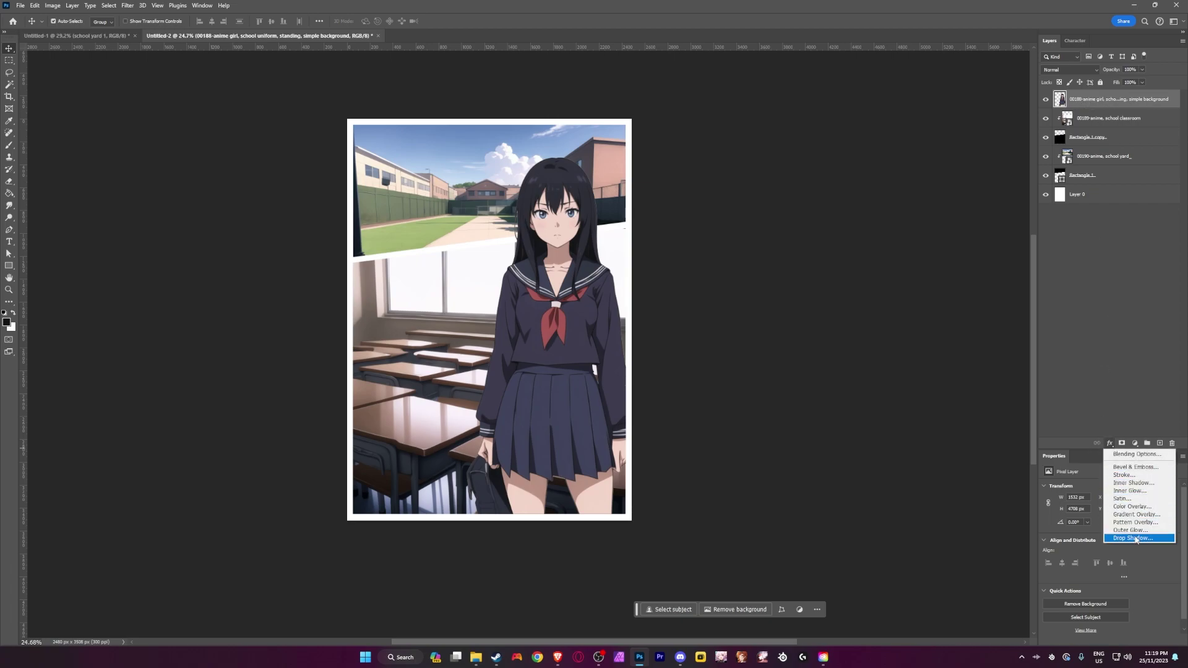
{"action": "left_click", "coordinate": [1102, 492]}
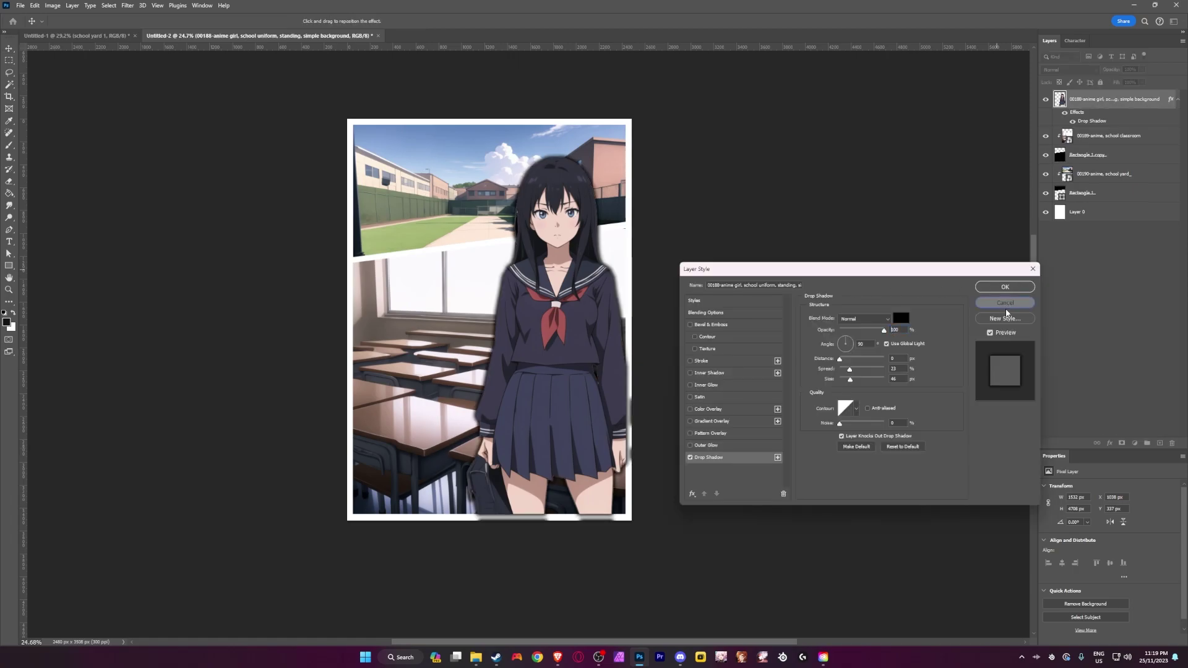
{"action": "left_click", "coordinate": [1005, 303]}
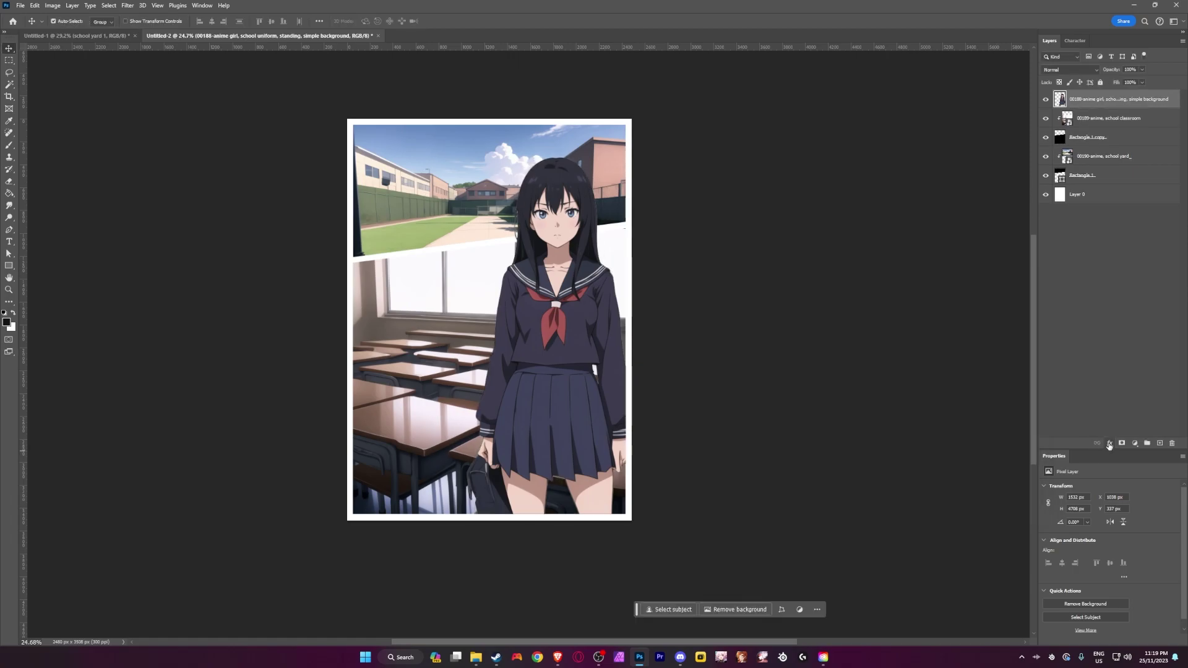
Step: Add a drop shadow to the girl layer with 0 px distance, a slight spread and a size of 10 px
{"action": "left_click", "coordinate": [1112, 445]}
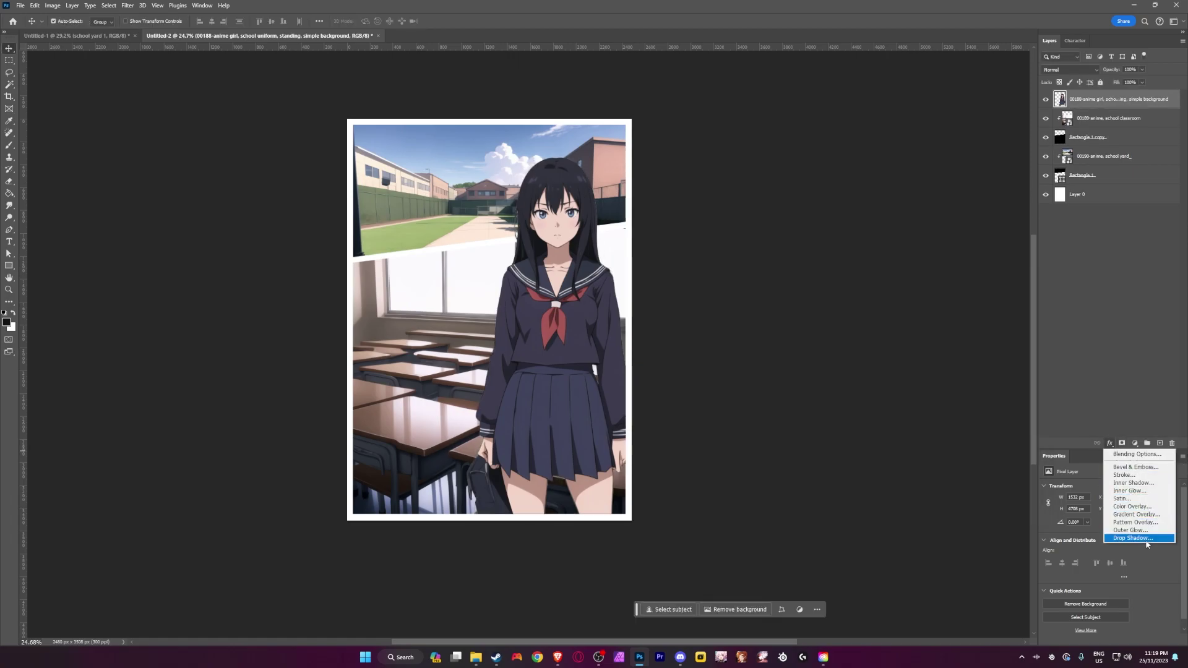
{"action": "left_click", "coordinate": [976, 517]}
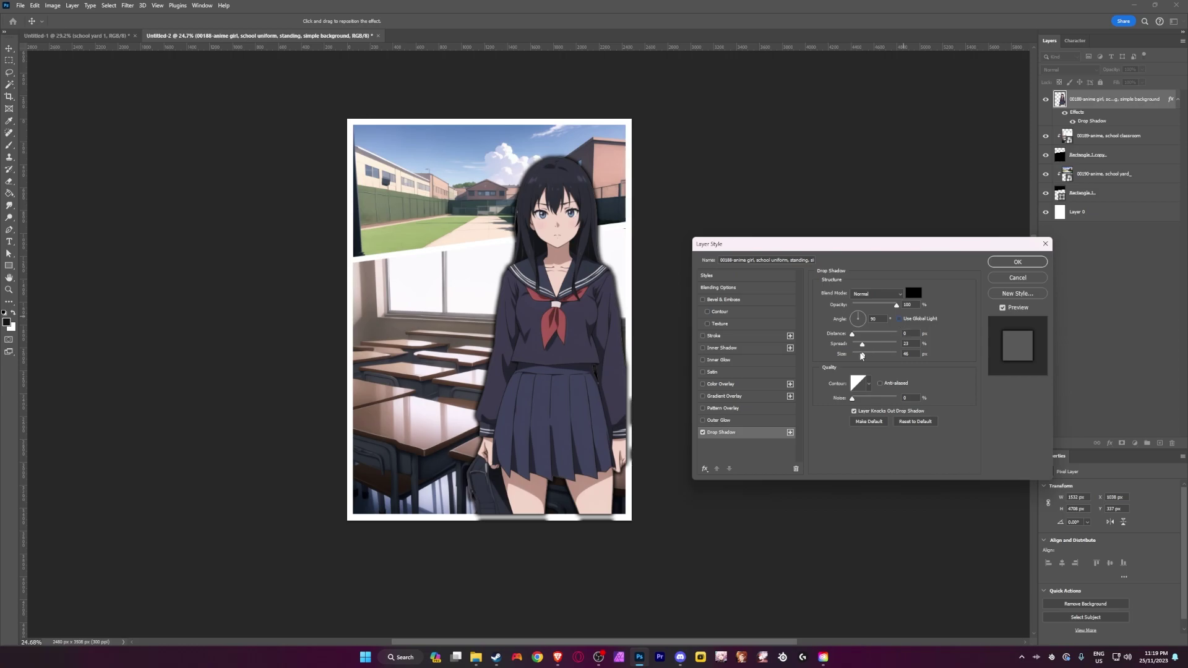
{"action": "left_click_drag", "start_coordinate": [861, 356], "coordinate": [859, 345]}
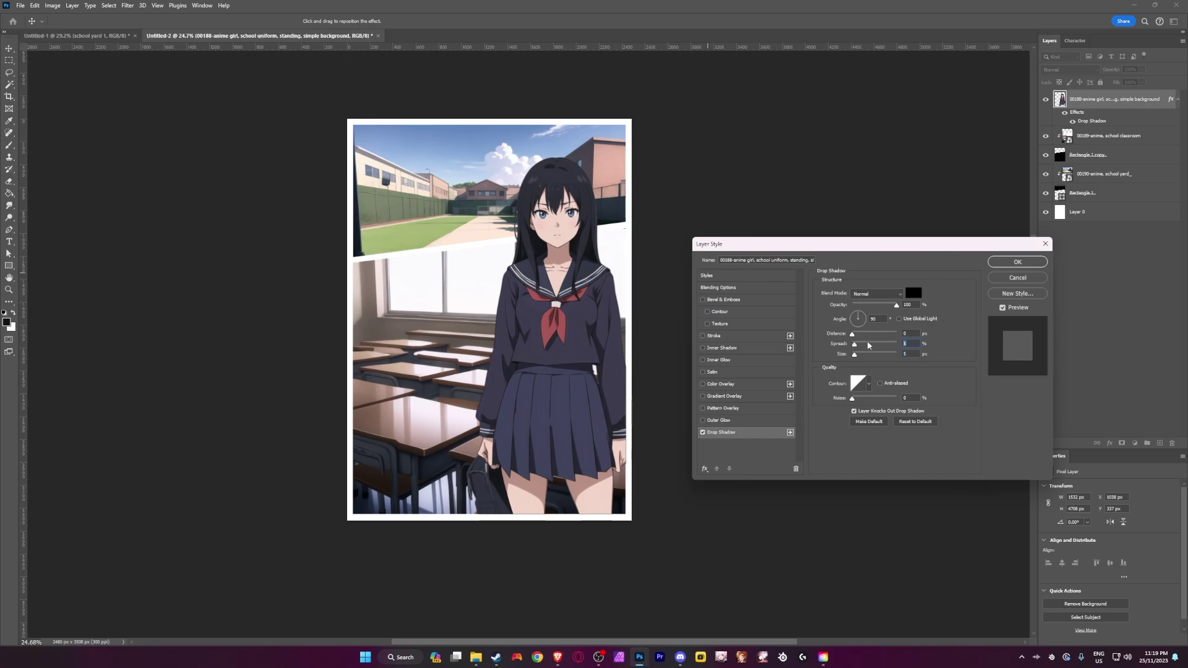
{"action": "key", "text": "shift+Up"}
{"action": "key", "text": "Tab"}
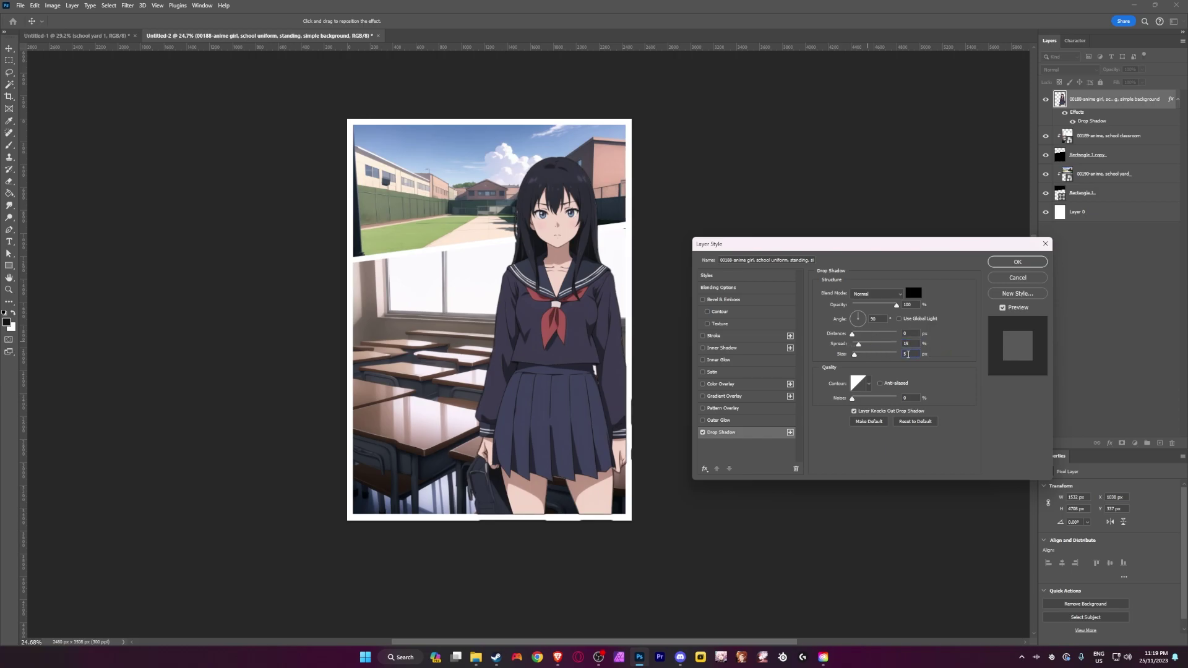
{"action": "key", "text": "shift+Up"}
{"action": "type", "text": "10"}
{"action": "key", "text": "Return"}
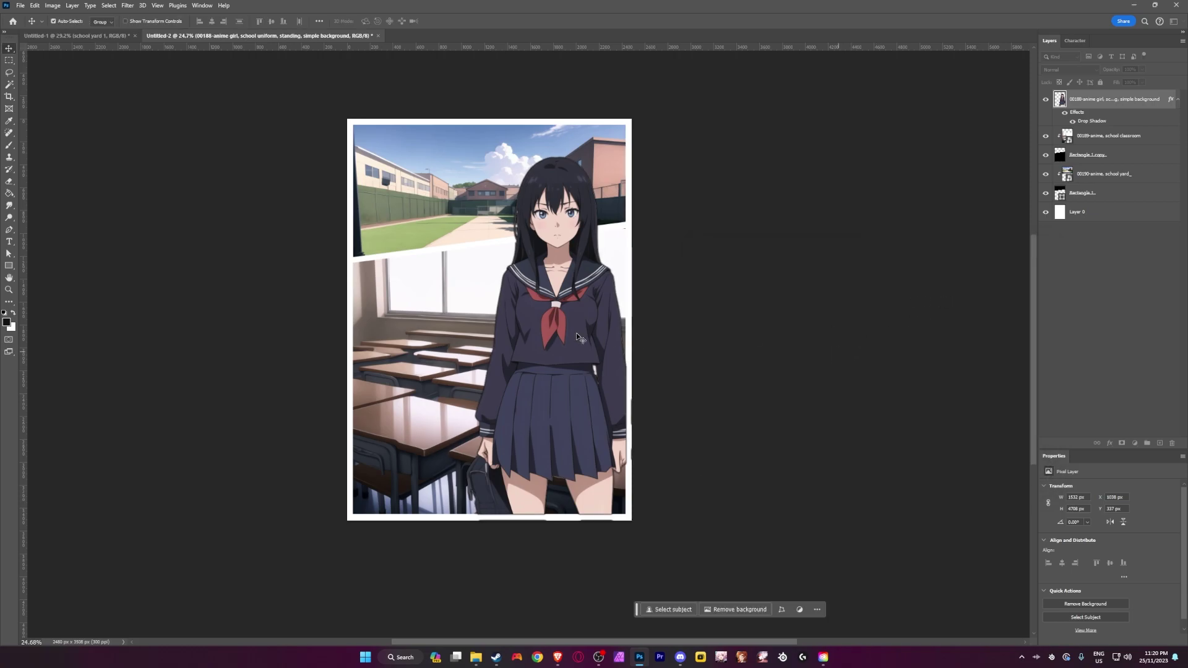
{"action": "scroll", "coordinate": [495, 291], "scroll_direction": "up", "scroll_amount": 5}
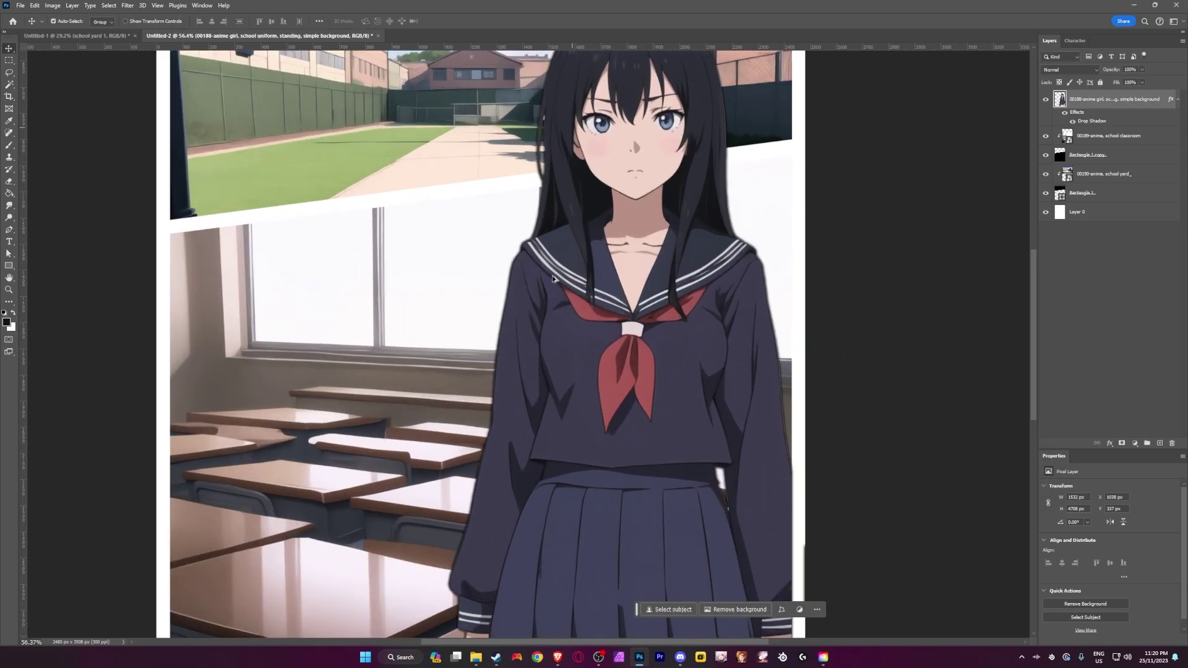
{"action": "scroll", "coordinate": [557, 289], "scroll_direction": "down", "scroll_amount": 4}
{"action": "scroll", "coordinate": [557, 289], "scroll_direction": "down", "scroll_amount": 2}
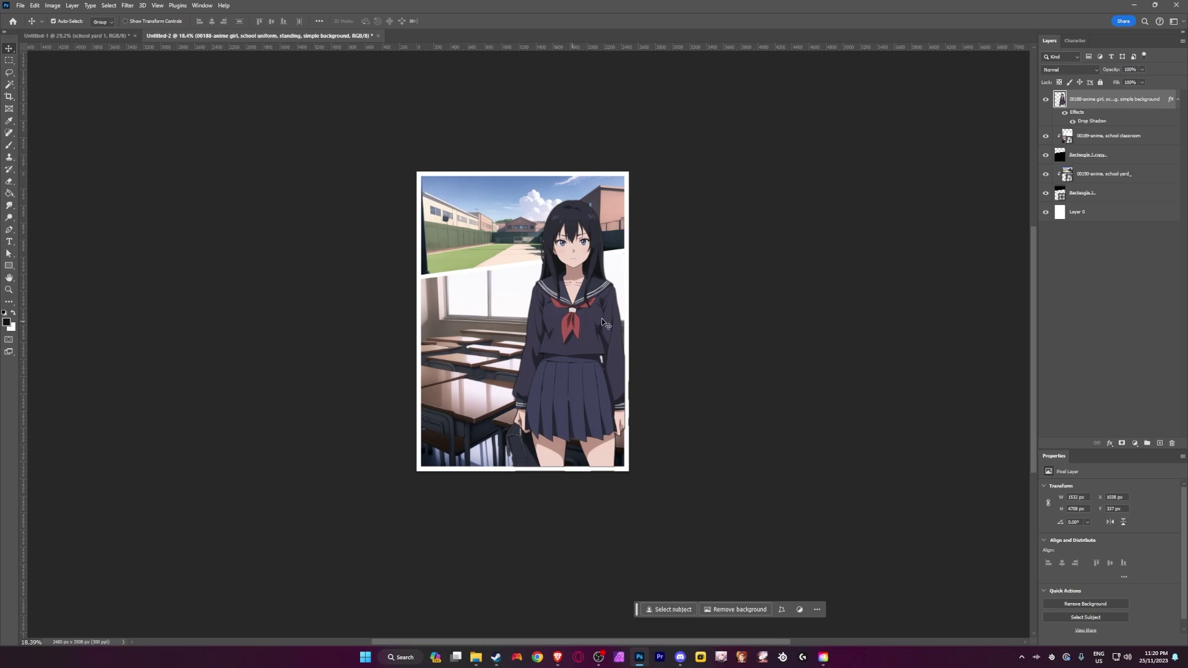
{"action": "scroll", "coordinate": [716, 286], "scroll_direction": "up", "scroll_amount": 2}
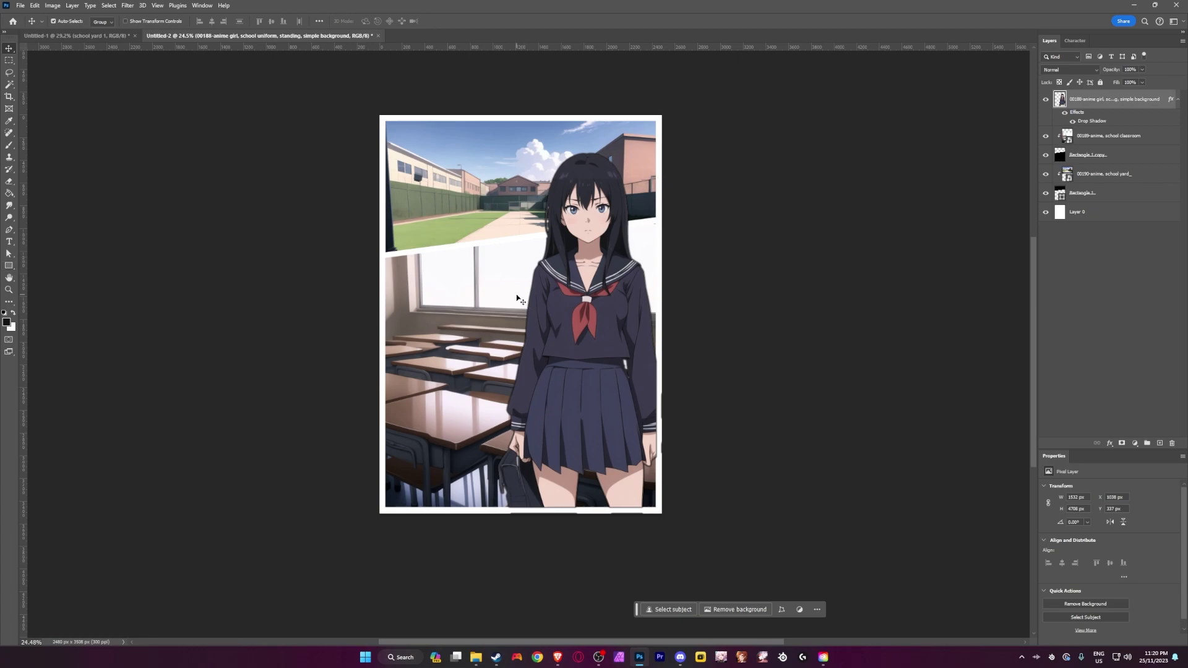
Step: Set the Rectangle tool's fill colour to white
{"action": "left_click", "coordinate": [7, 265]}
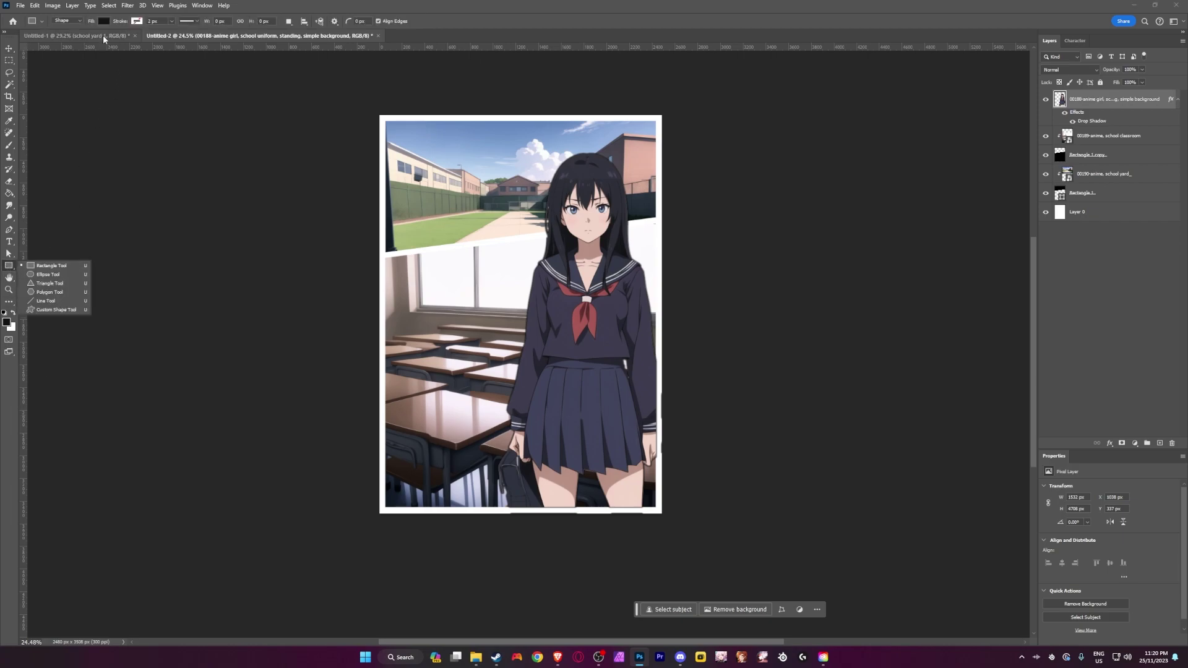
{"action": "left_click", "coordinate": [103, 21]}
{"action": "left_click", "coordinate": [161, 38]}
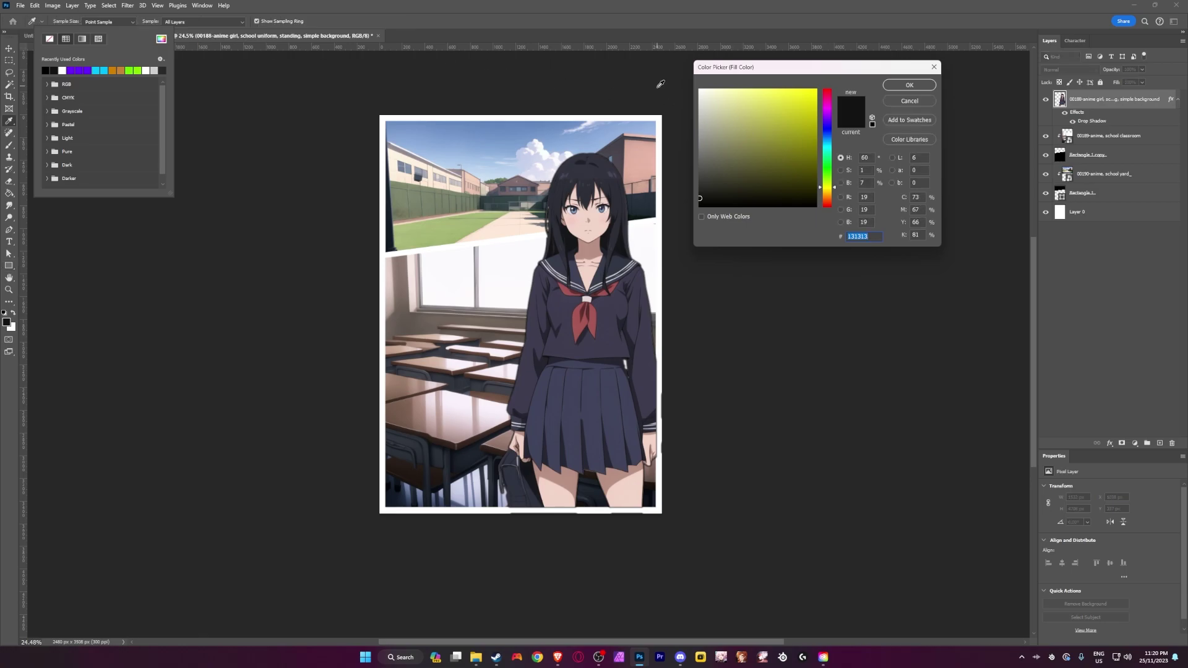
{"action": "left_click", "coordinate": [652, 65]}
{"action": "left_click", "coordinate": [651, 61]}
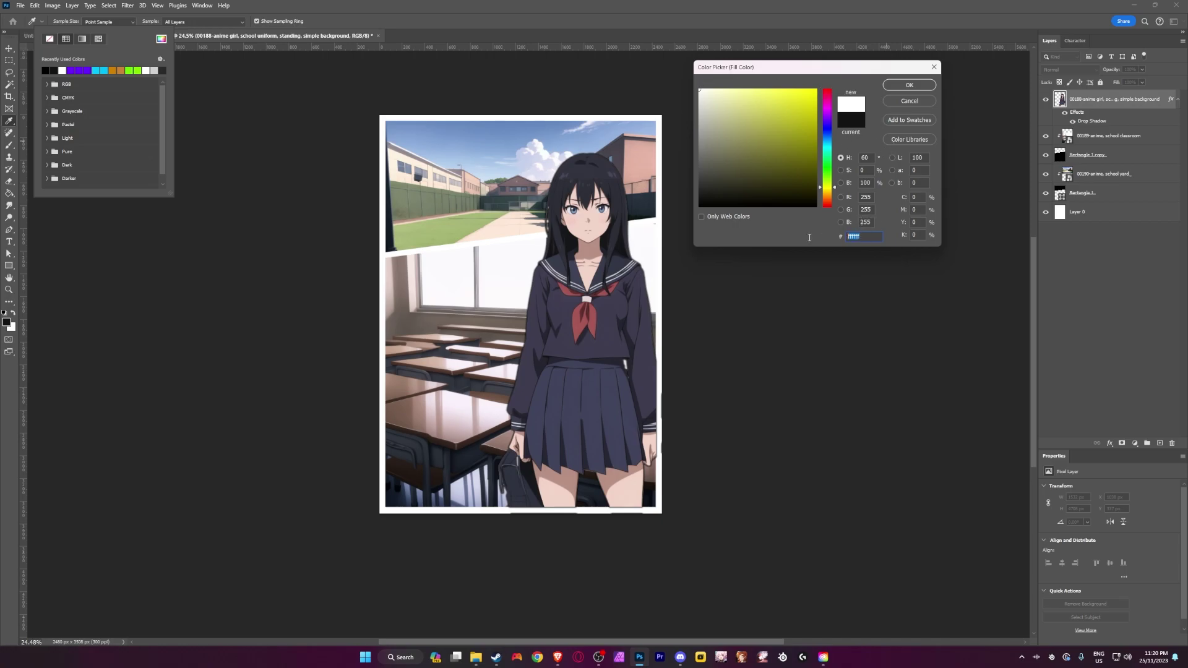
{"action": "mouse_move", "coordinate": [827, 187]}
{"action": "left_mouse_down"}
{"action": "mouse_move", "coordinate": [827, 129]}
{"action": "mouse_move", "coordinate": [827, 147]}
{"action": "left_mouse_up"}
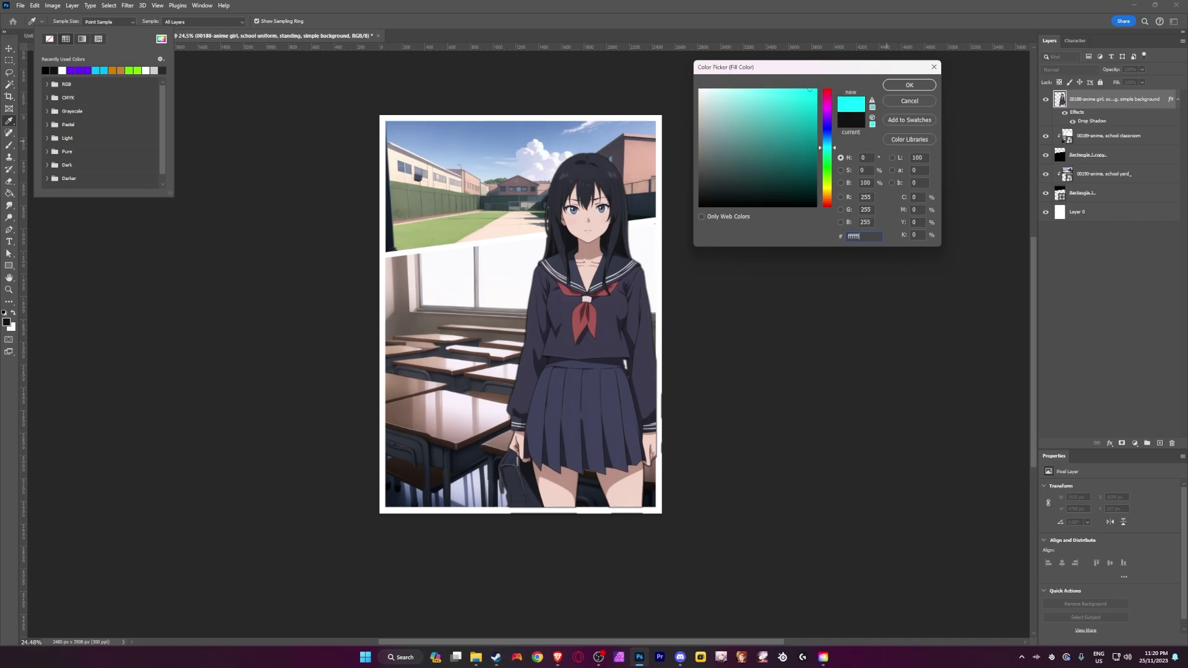
{"action": "left_click", "coordinate": [909, 85]}
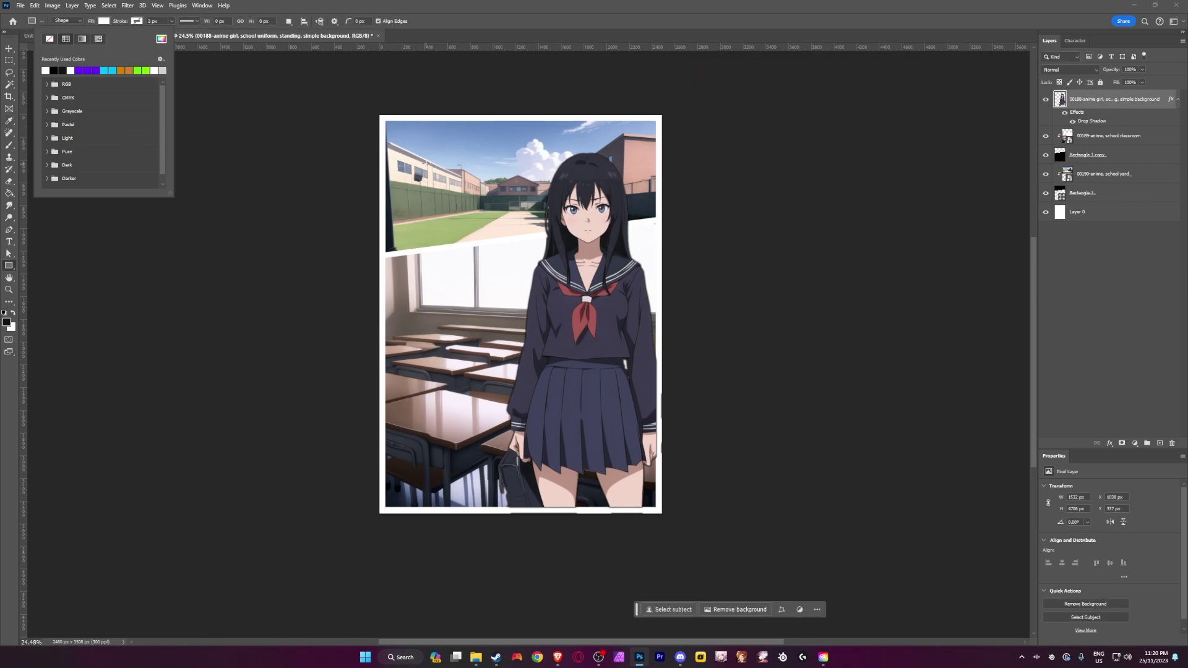
Step: Draw a white rectangle about 813 by 944 px beside the girl, overlapping the school yard and classroom panels
{"action": "left_click_drag", "start_coordinate": [413, 199], "coordinate": [504, 305]}
{"action": "key", "text": "v"}
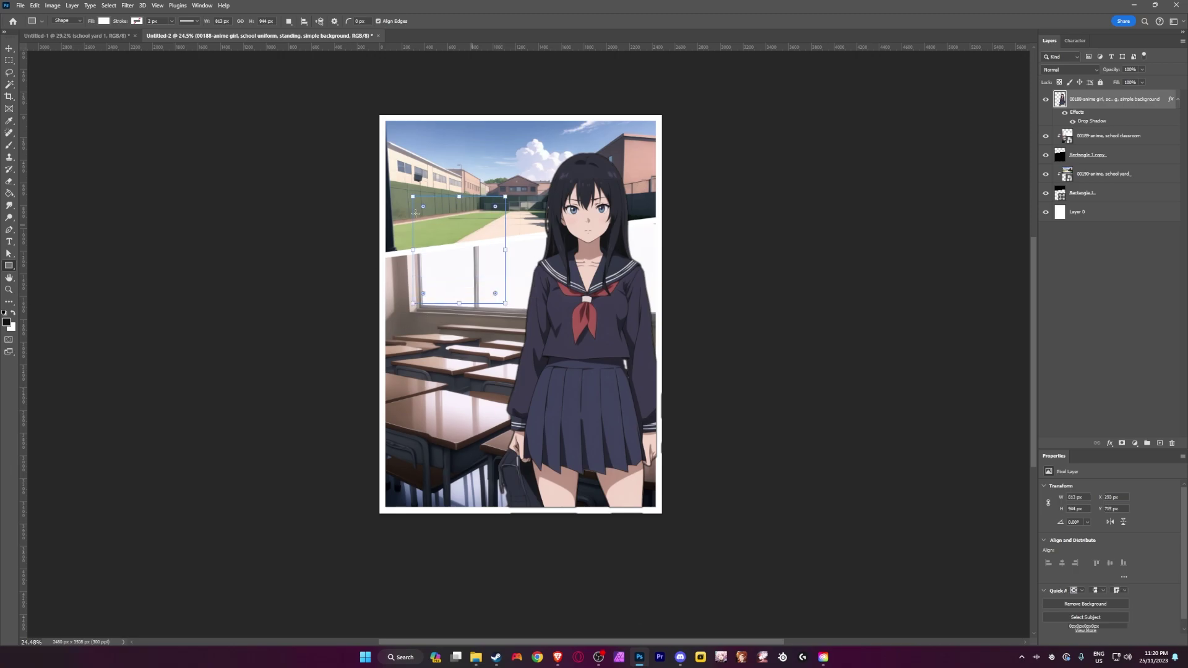
{"action": "scroll", "coordinate": [483, 292], "scroll_direction": "up", "scroll_amount": 3}
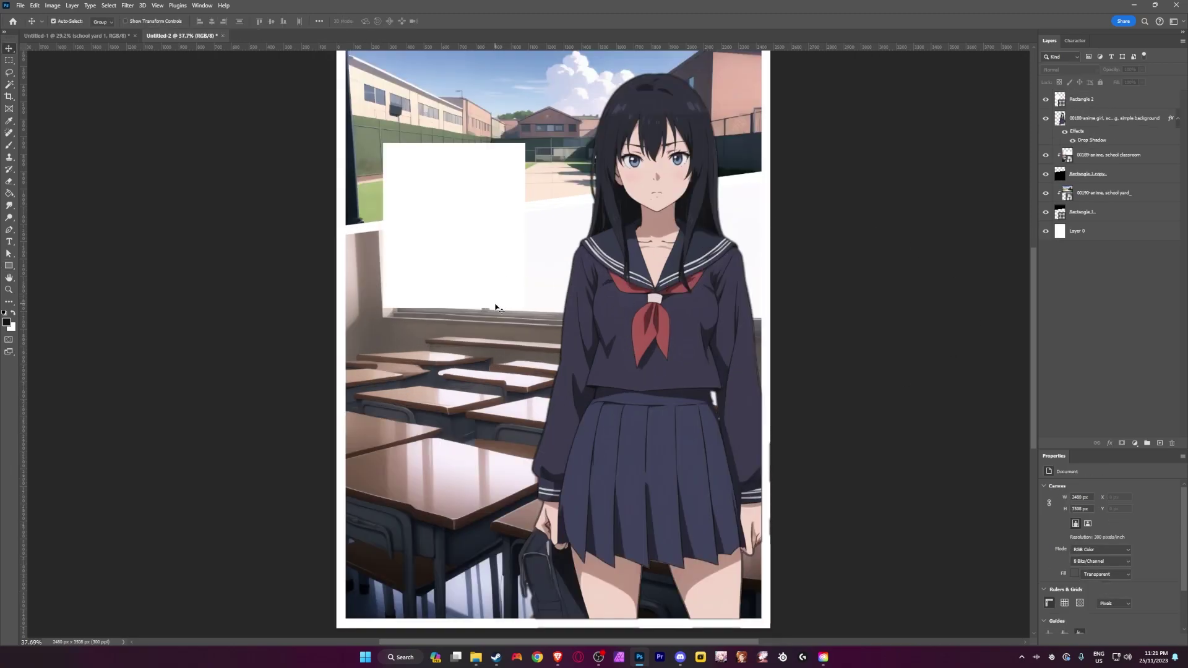
Step: Add the text "TEXT HERE" on the white rectangle and position it near the rectangle's upper edge
{"action": "key", "text": "t"}
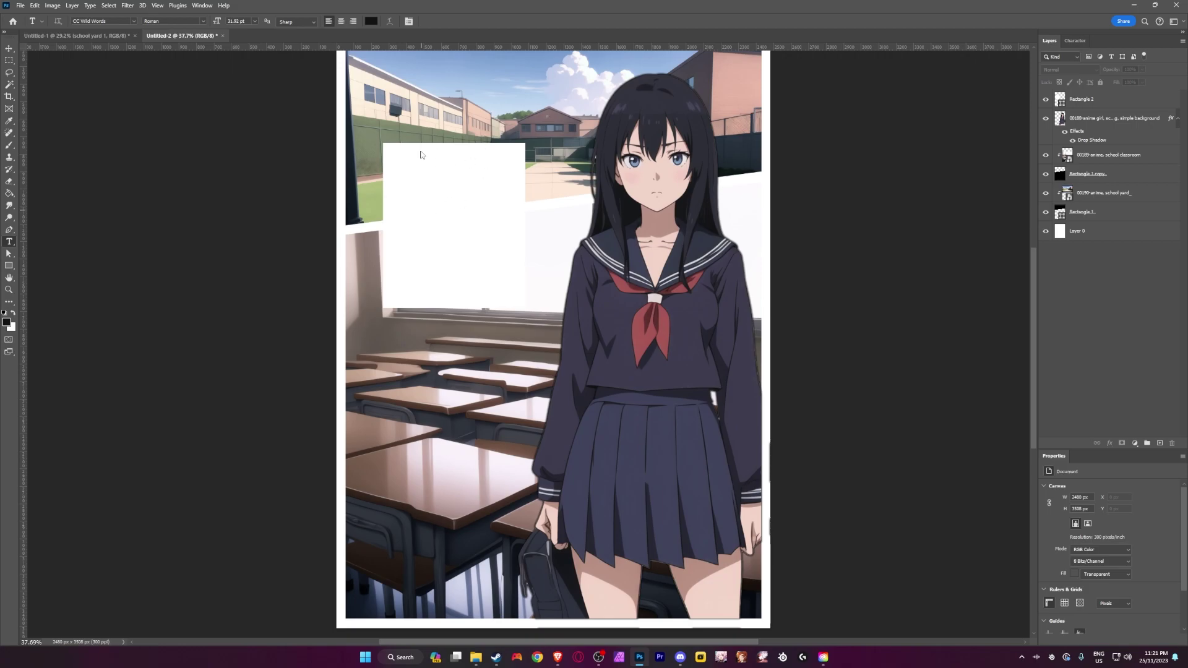
{"action": "left_click", "coordinate": [422, 209]}
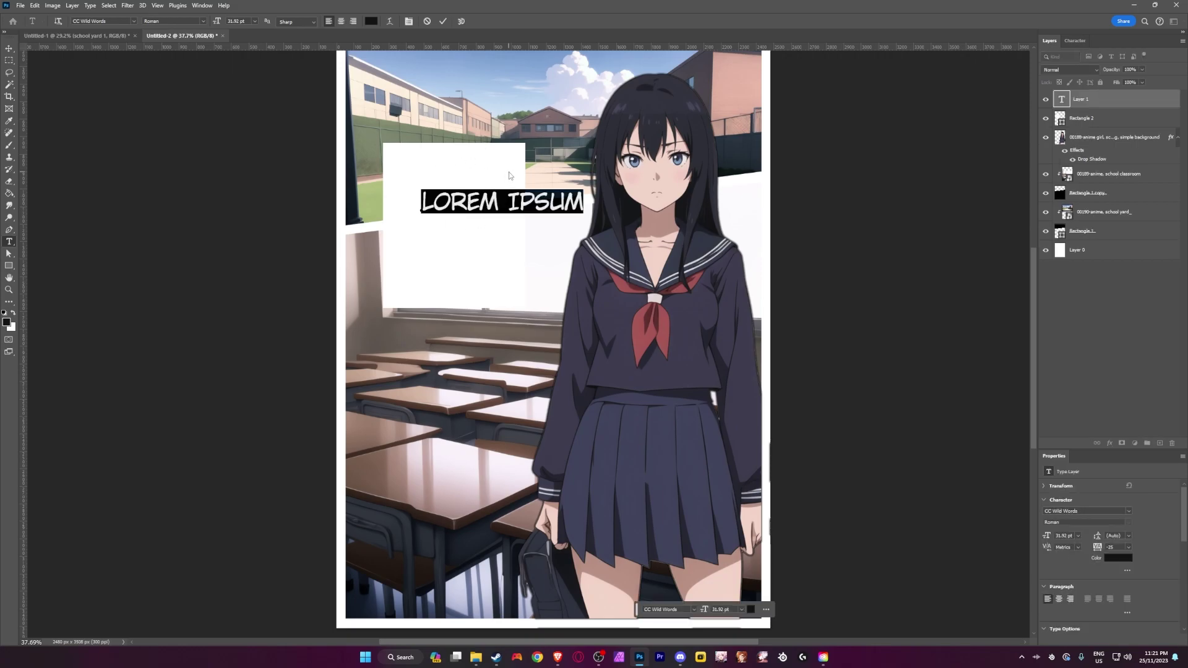
{"action": "type", "text": "TEXT HW"}
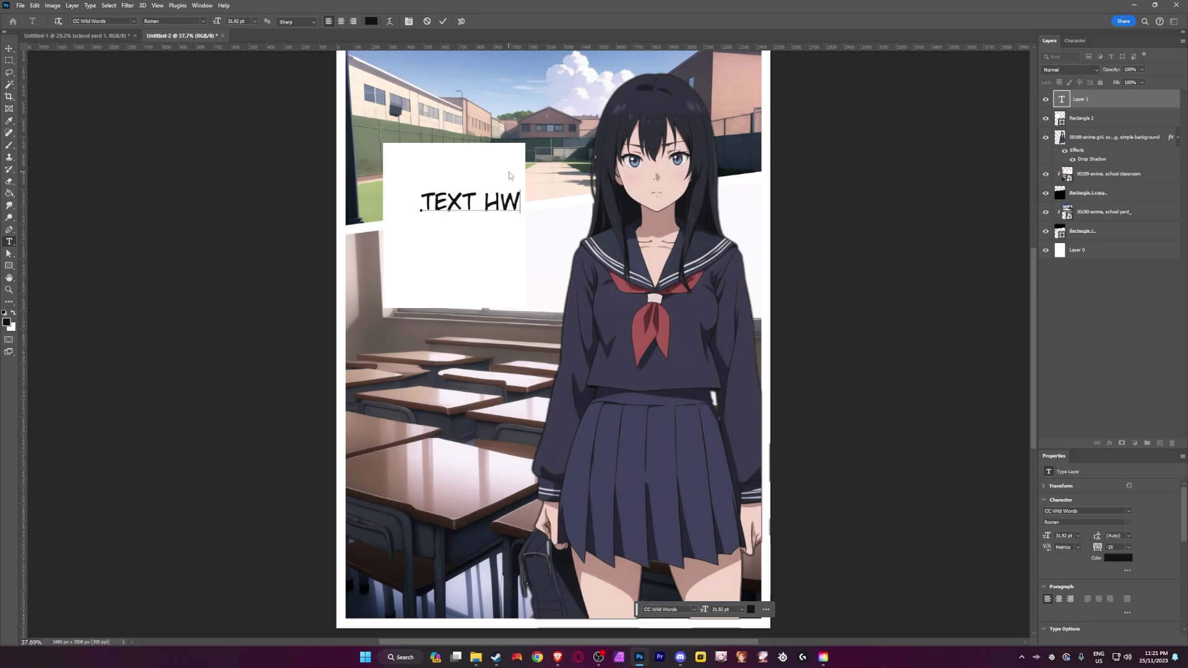
{"action": "key", "text": "BackSpace"}
{"action": "type", "text": "ERE"}
{"action": "left_click", "coordinate": [11, 51]}
{"action": "left_click_drag", "start_coordinate": [503, 206], "coordinate": [476, 173]}
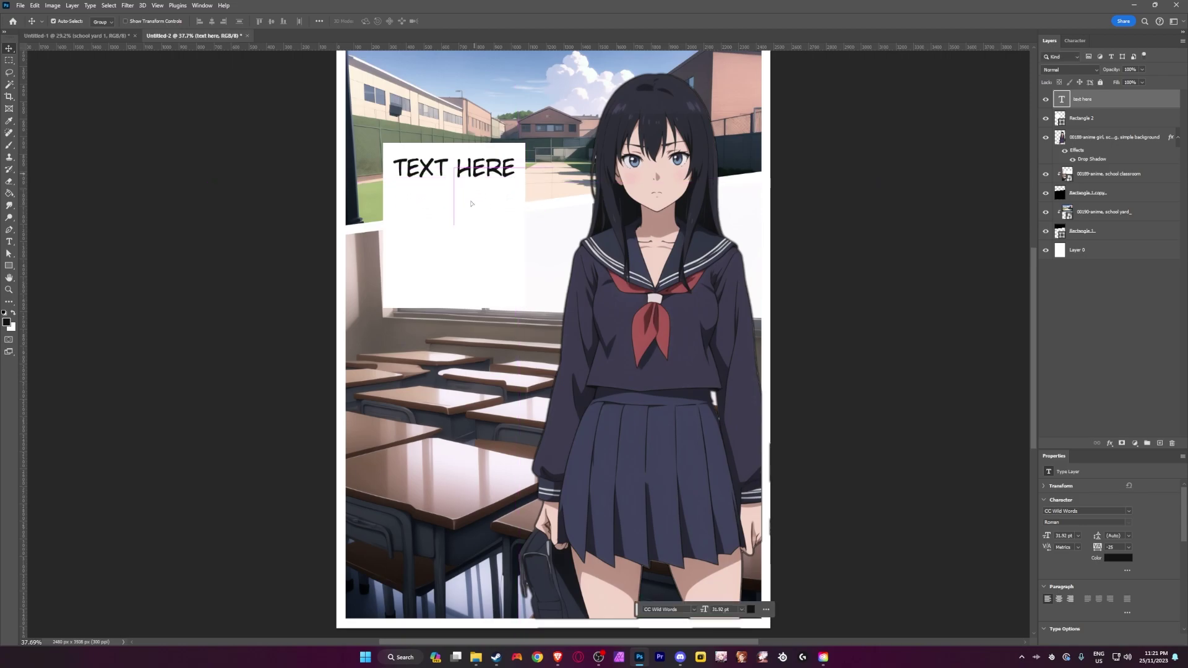
Step: Reduce the white rectangle's height to about 279 px so it fits around the text as a caption box
{"action": "left_click", "coordinate": [459, 287]}
{"action": "key", "text": "ctrl+t"}
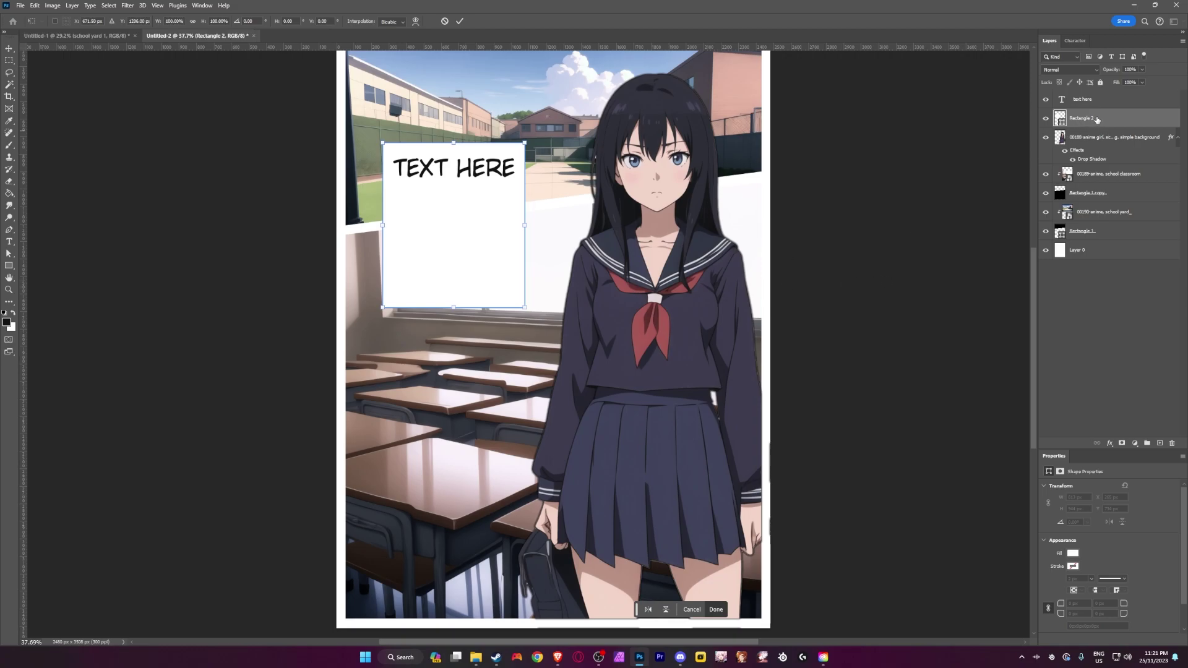
{"action": "left_click_drag", "start_coordinate": [453, 307], "coordinate": [460, 202]}
{"action": "key", "text": "Return"}
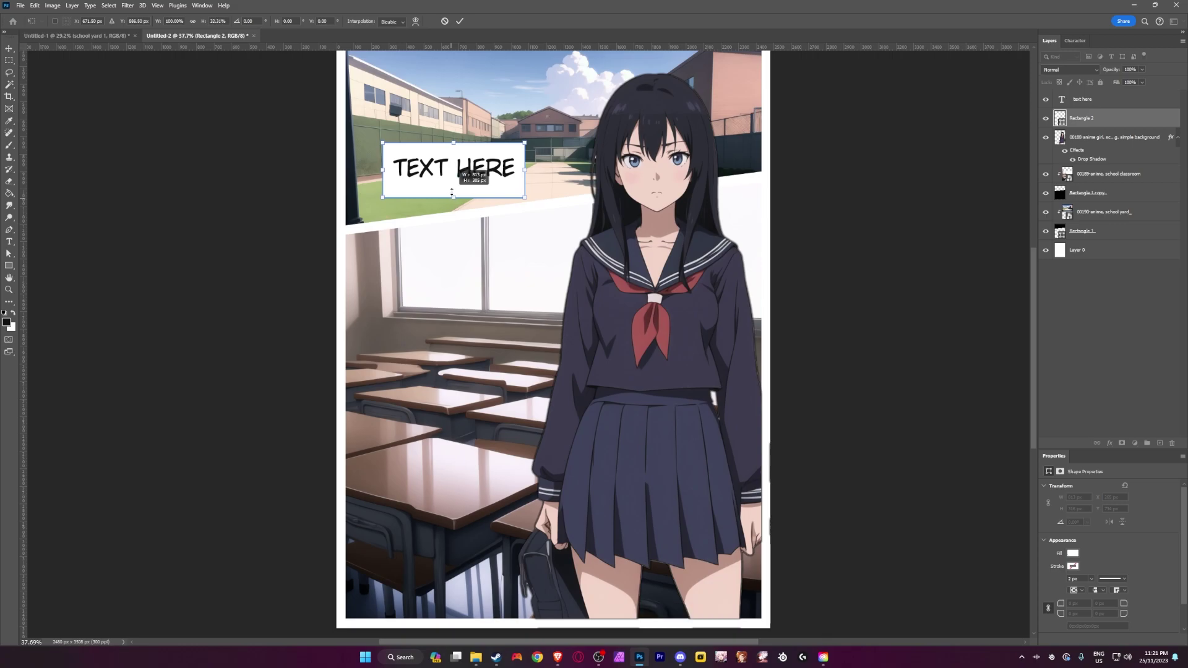
Step: Move the caption text and its white rectangle together into the upper-left corner of the school yard panel
{"action": "left_click", "coordinate": [1089, 99], "text": "shift"}
{"action": "left_click", "coordinate": [1090, 121], "text": "ctrl"}
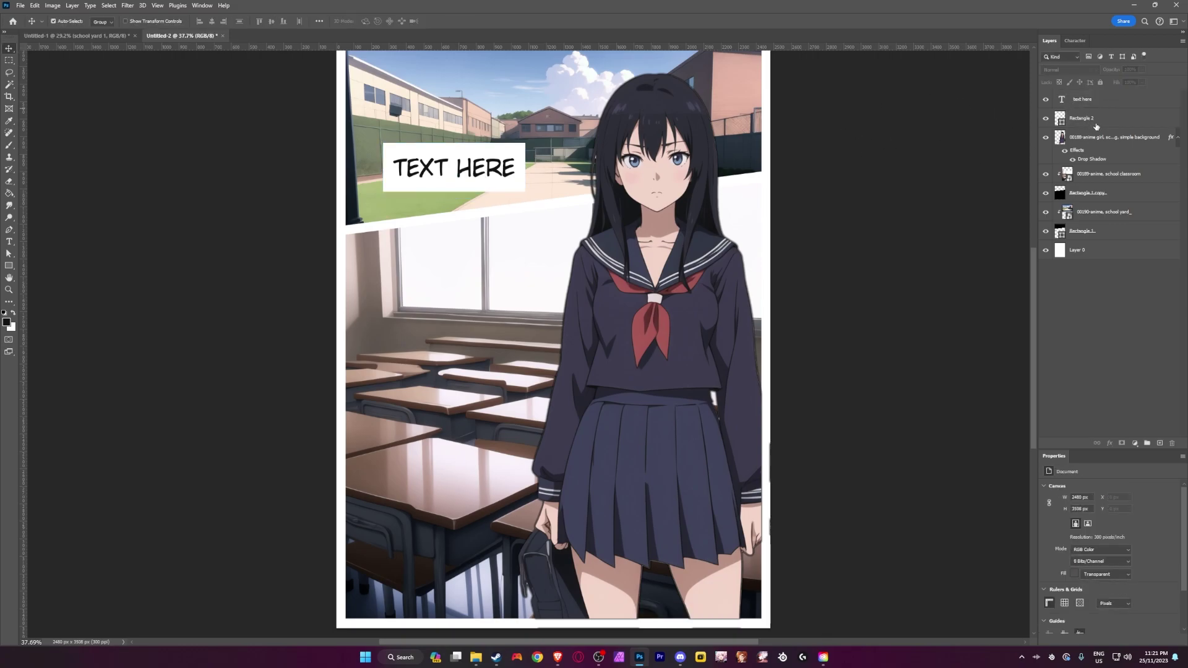
{"action": "left_click", "coordinate": [1096, 121]}
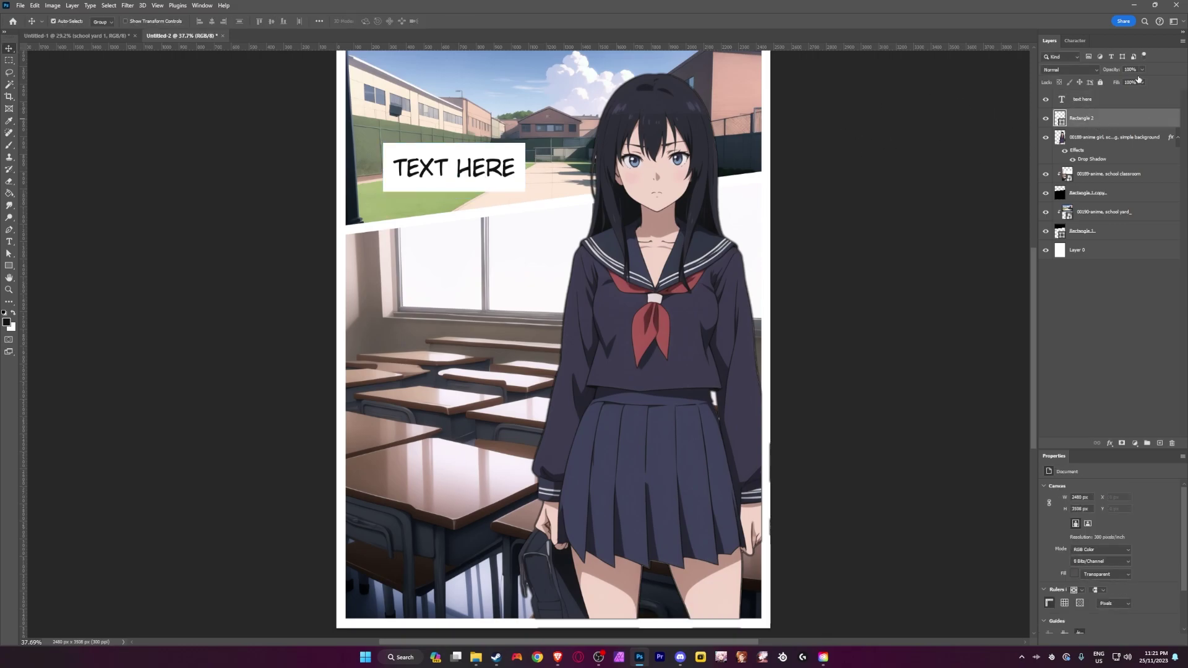
{"action": "left_click", "coordinate": [1090, 100], "text": "shift"}
{"action": "scroll", "coordinate": [495, 192], "scroll_direction": "up", "scroll_amount": 3}
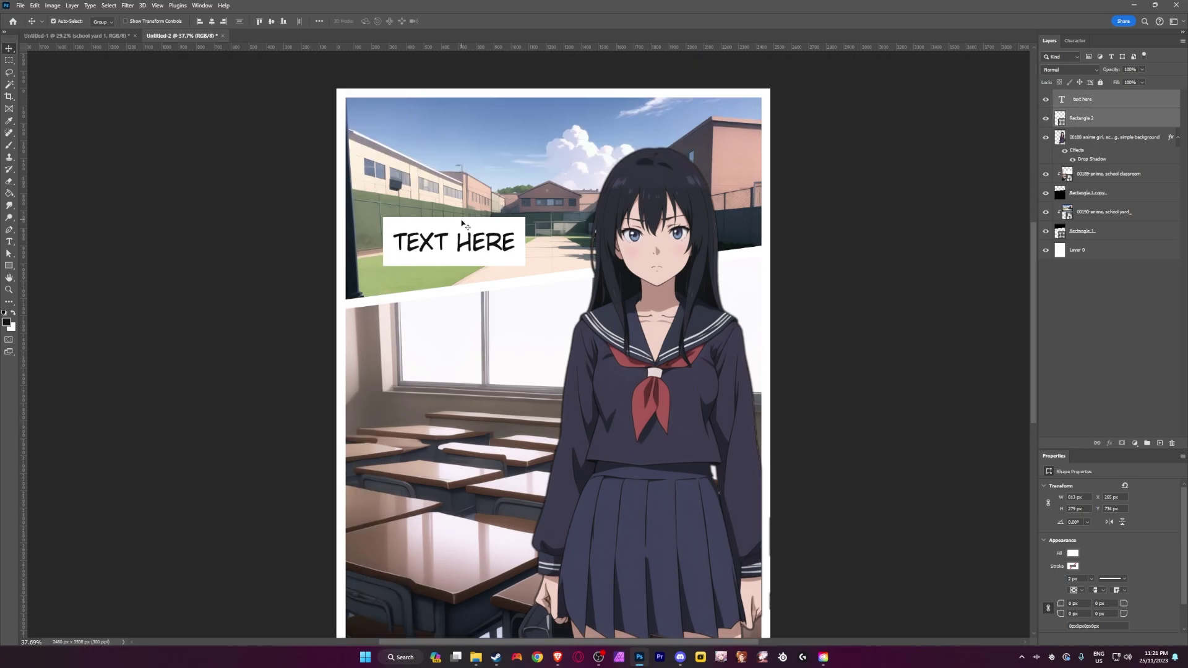
{"action": "left_click_drag", "start_coordinate": [450, 255], "coordinate": [426, 148]}
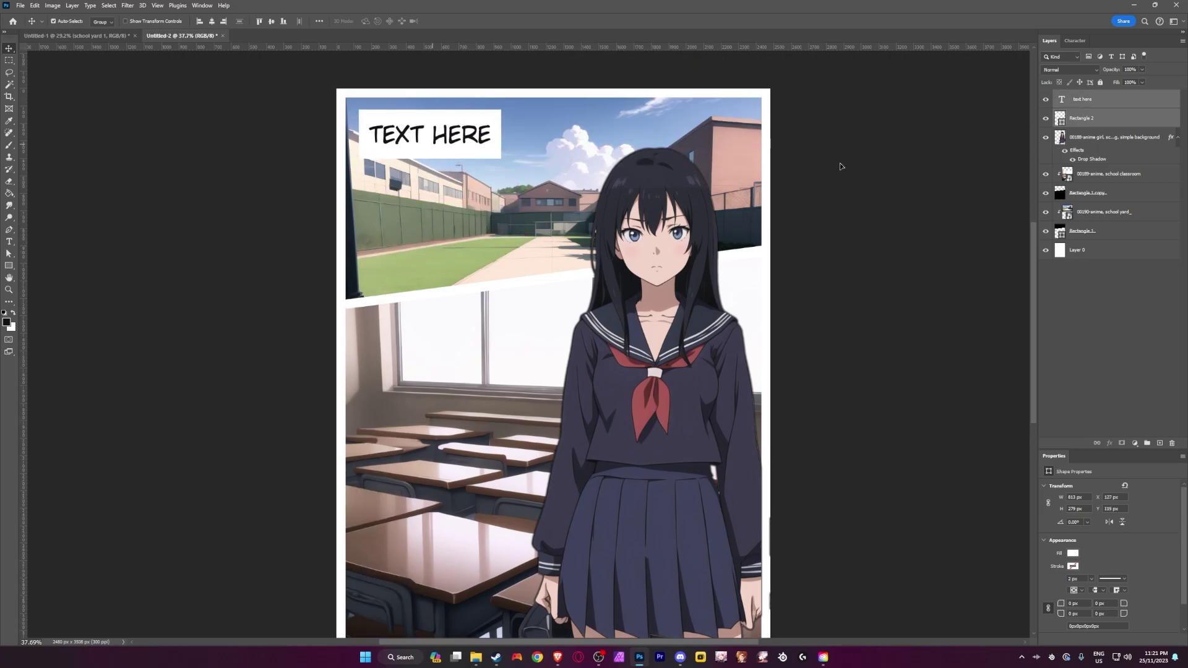
Step: Duplicate the caption text and its white rectangle, placing the copy over the upper-left part of the classroom panel
{"action": "scroll", "coordinate": [528, 186], "scroll_direction": "down", "scroll_amount": 2}
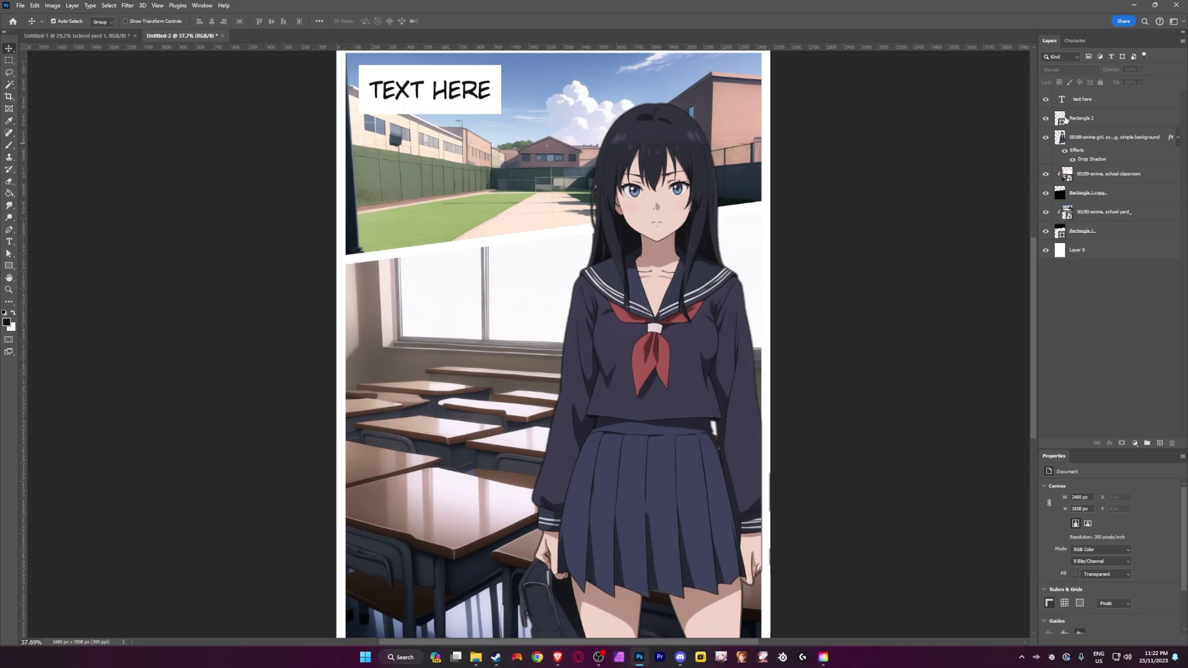
{"action": "left_click", "coordinate": [1065, 120]}
{"action": "key", "text": "alt+]"}
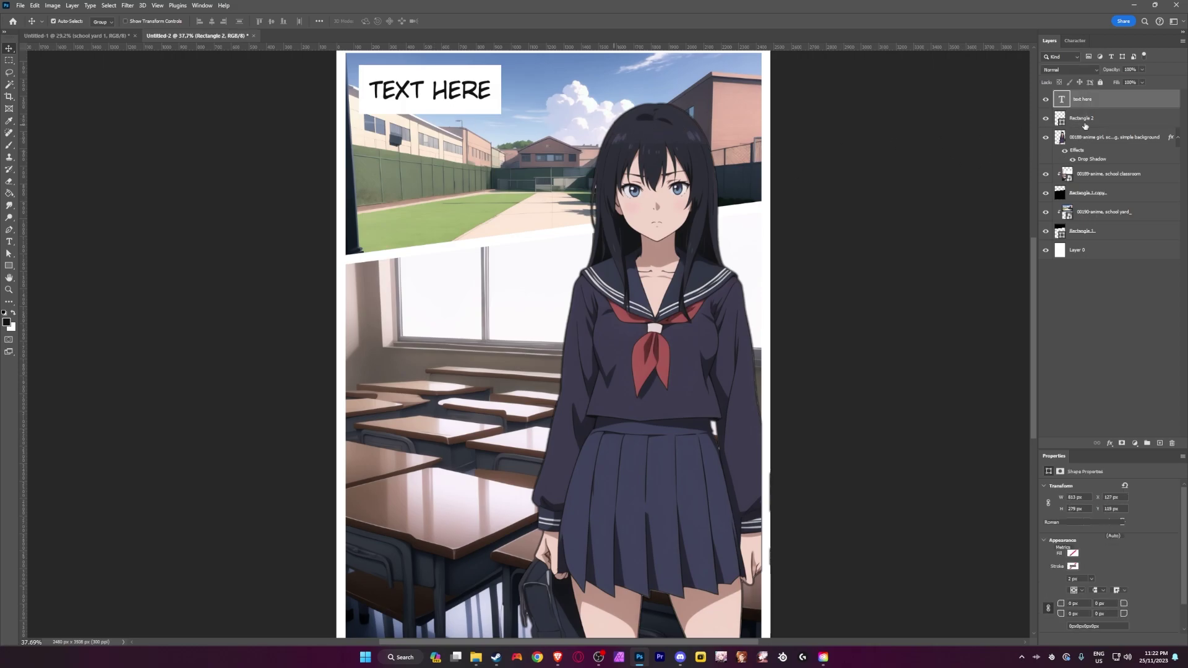
{"action": "left_click", "coordinate": [1089, 119], "text": "shift"}
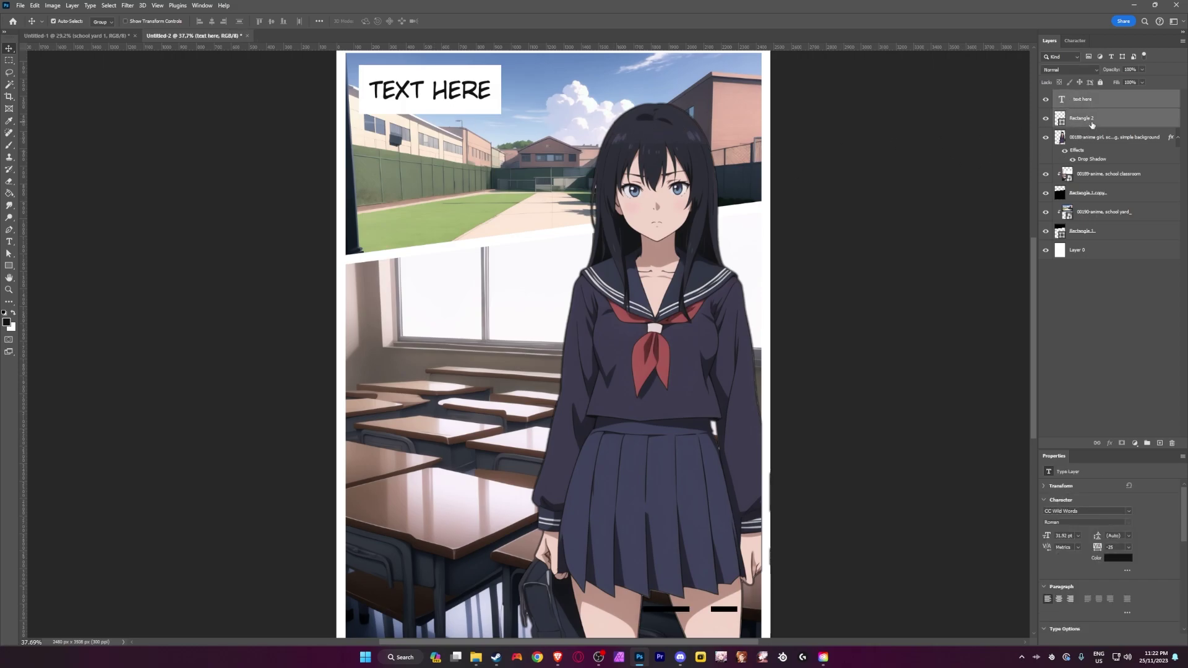
{"action": "left_click", "coordinate": [424, 90]}
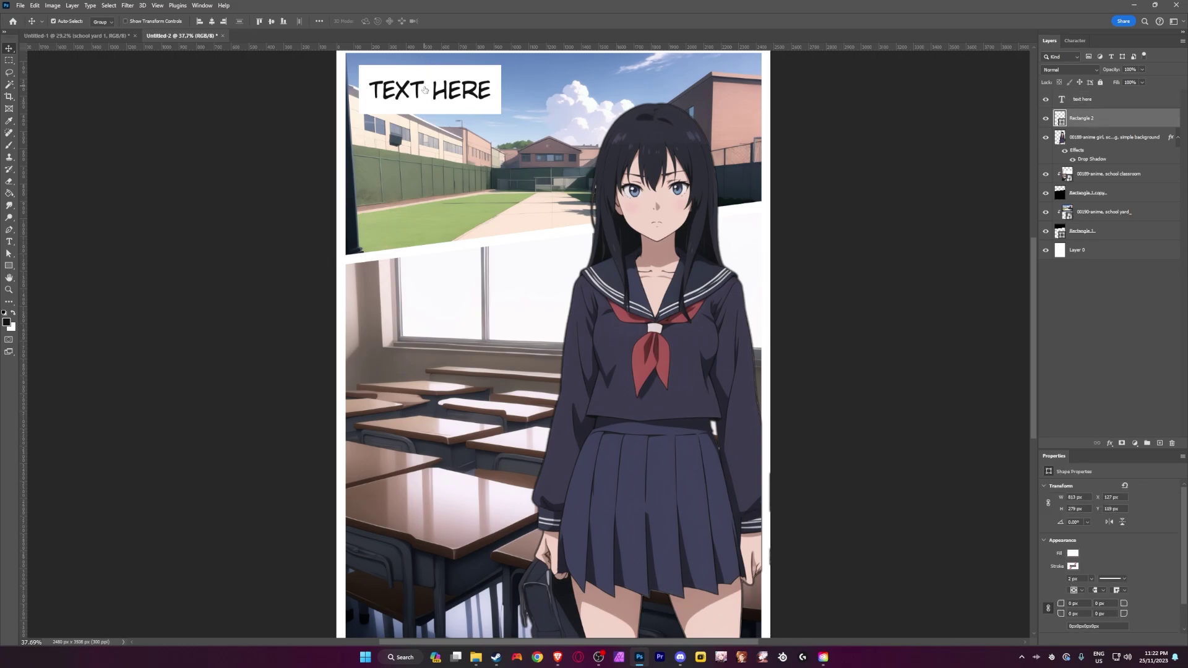
{"action": "left_click", "coordinate": [1076, 100], "text": "shift"}
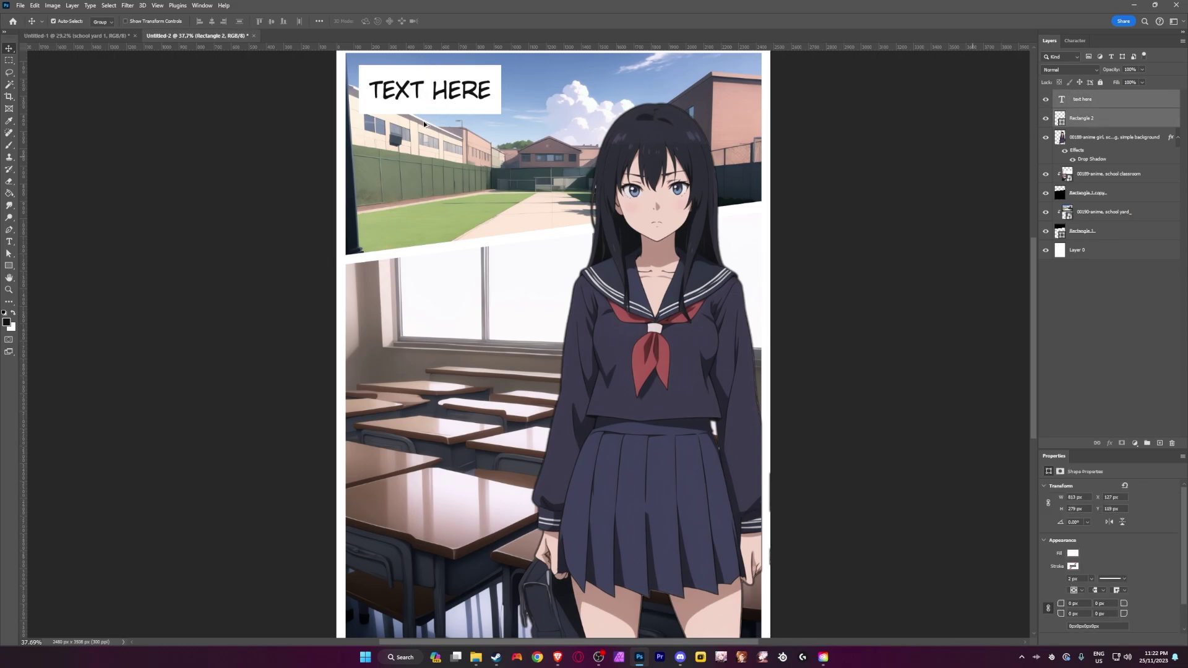
{"action": "left_click_drag", "start_coordinate": [407, 105], "coordinate": [424, 266]}
{"action": "scroll", "coordinate": [543, 82], "scroll_direction": "down", "scroll_amount": 3}
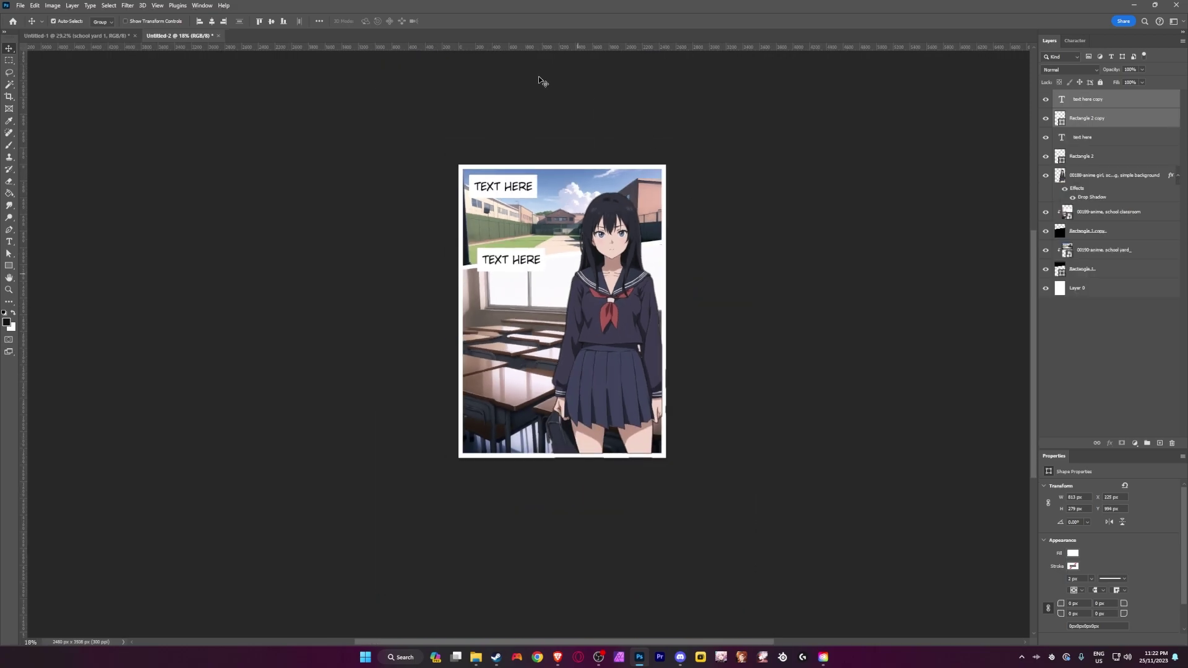
{"action": "scroll", "coordinate": [715, 253], "scroll_direction": "down", "scroll_amount": 1}
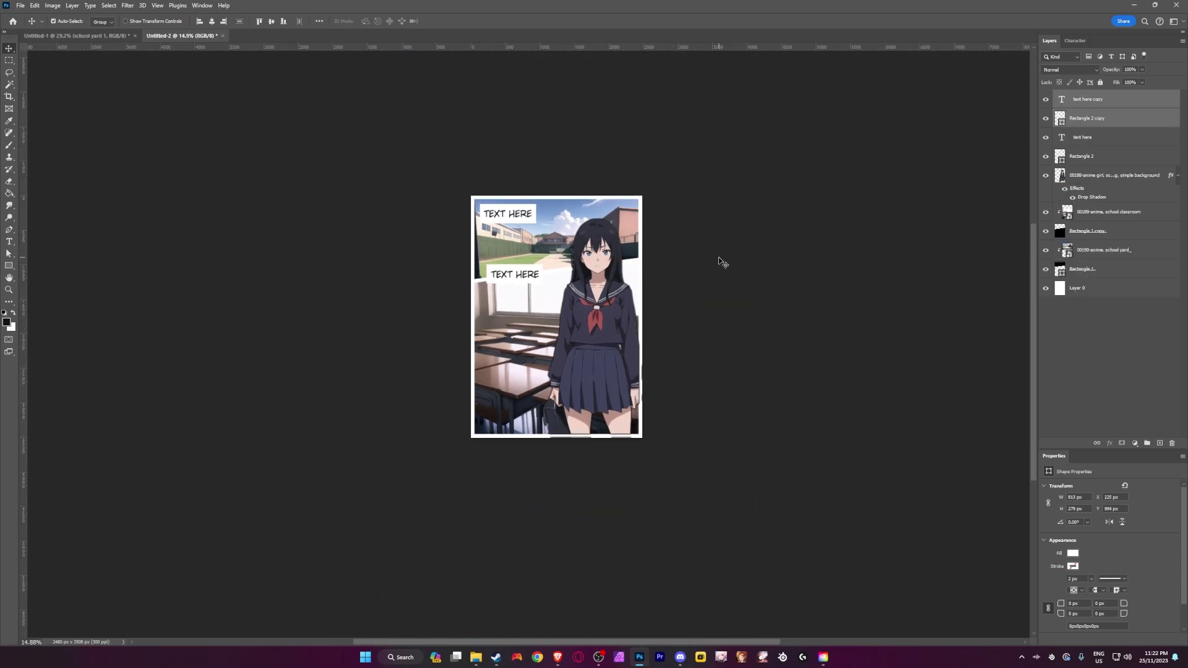
Step: Export the page as a PNG without transparency, saved as Untitled-2.png in the manga panels folder
{"action": "left_click", "coordinate": [21, 6]}
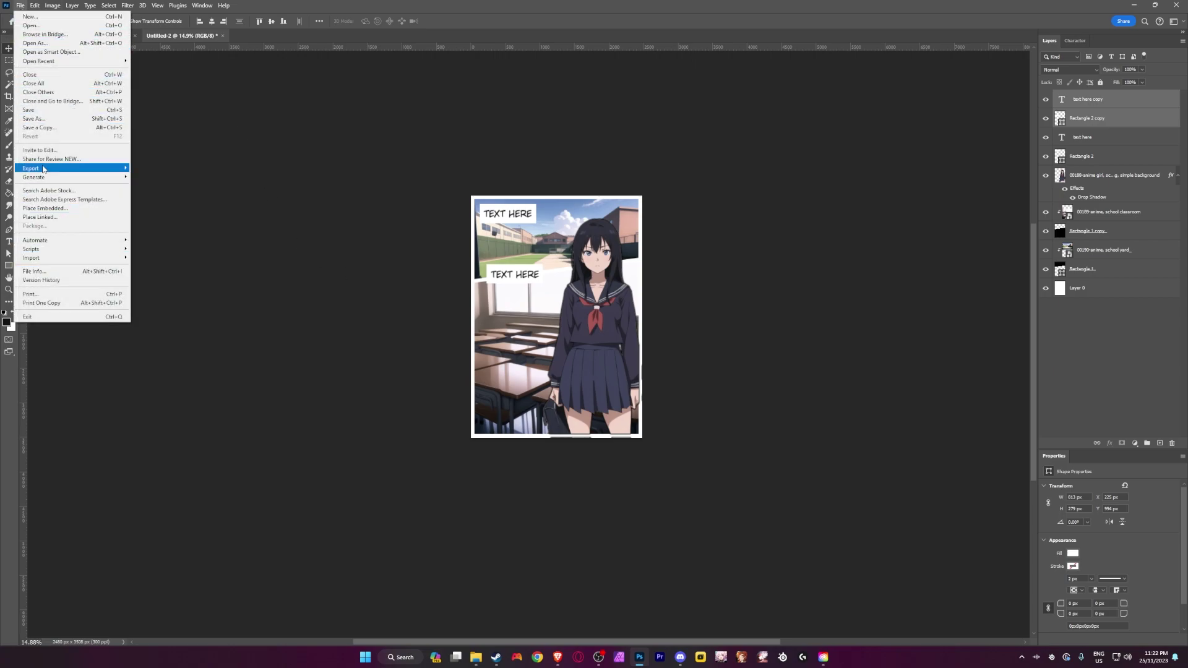
{"action": "mouse_move", "coordinate": [60, 171]}
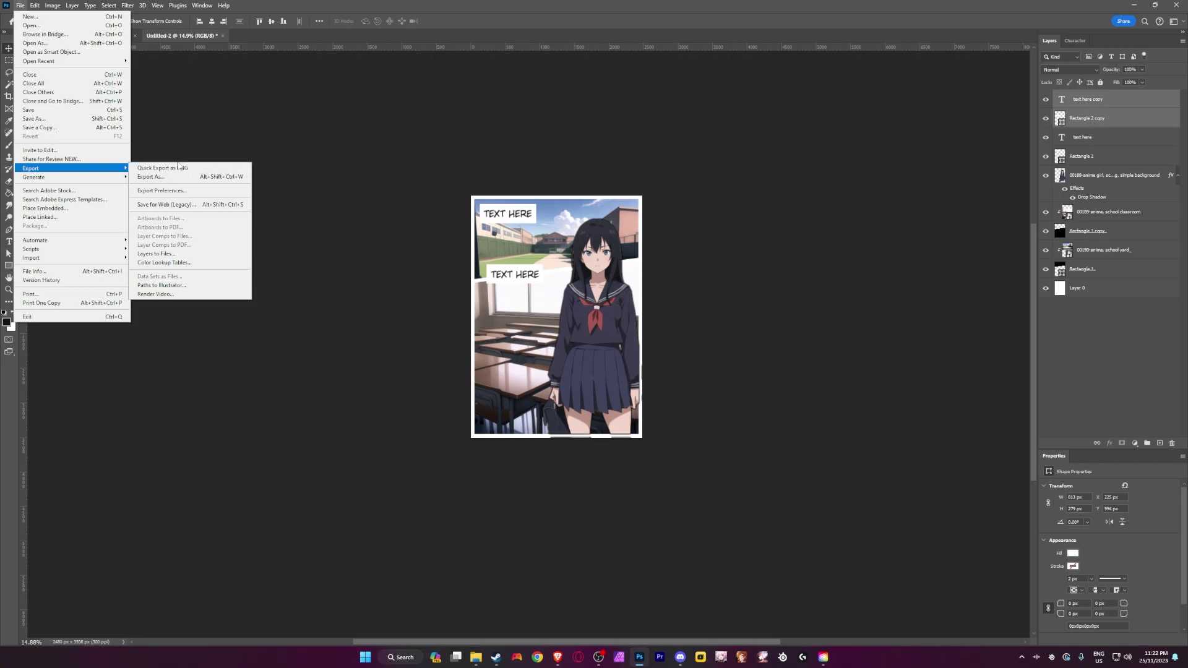
{"action": "left_click", "coordinate": [153, 177]}
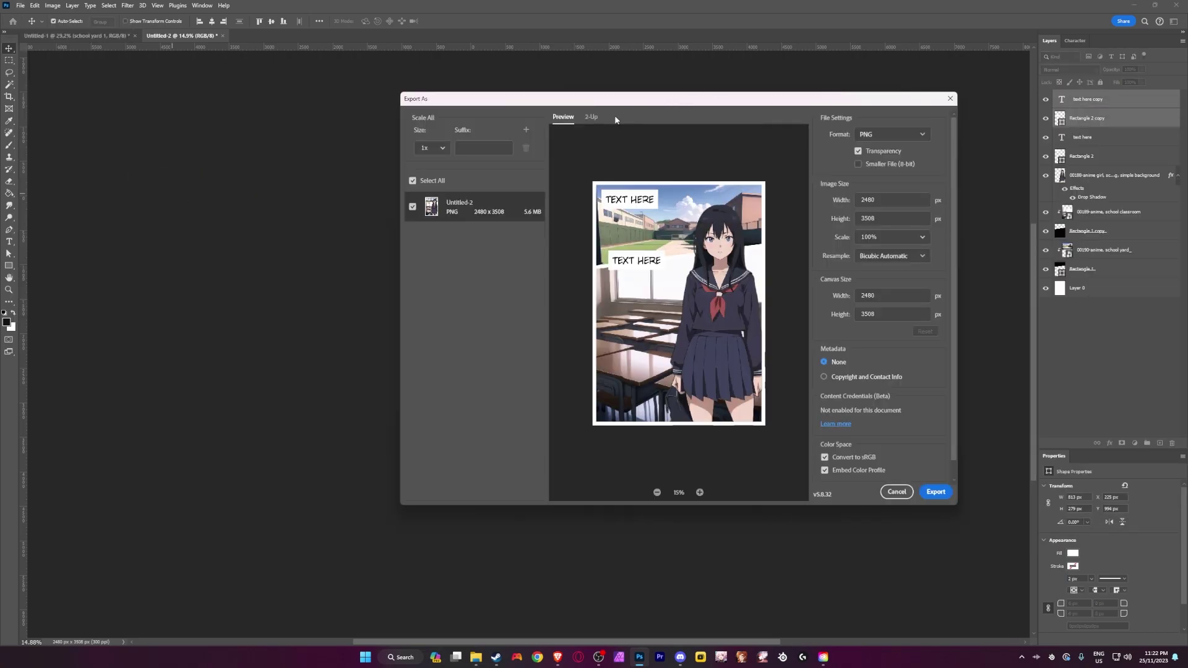
{"action": "left_click", "coordinate": [874, 138]}
{"action": "left_click", "coordinate": [866, 148]}
{"action": "left_click", "coordinate": [936, 492]}
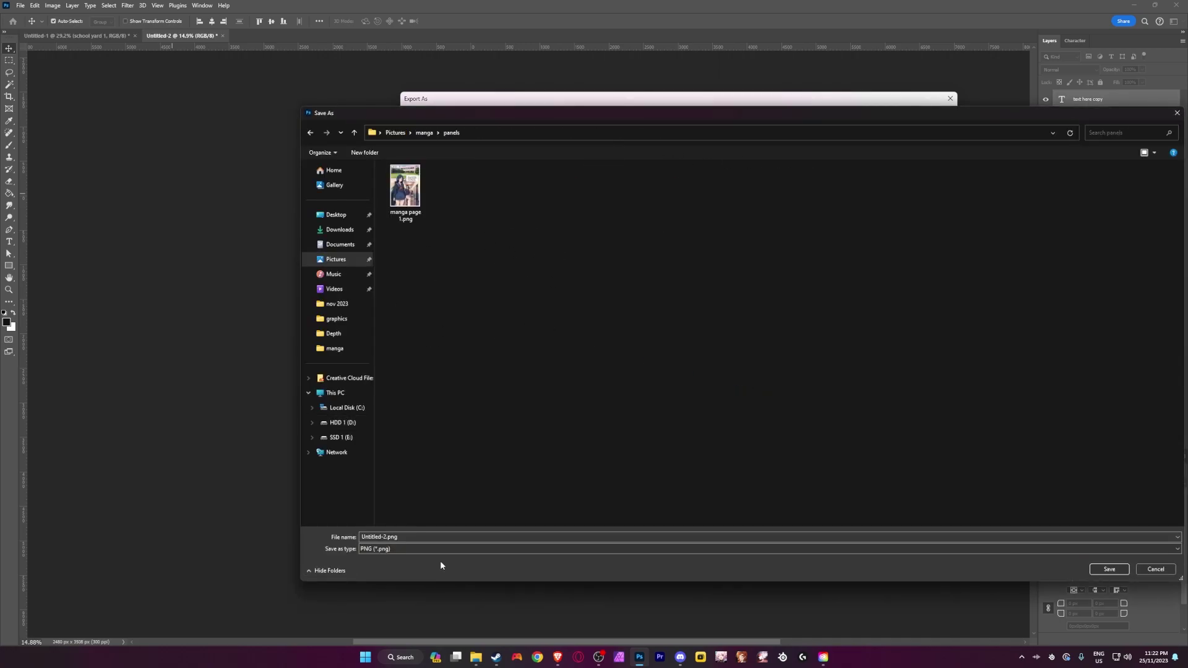
{"action": "key", "text": "Return"}
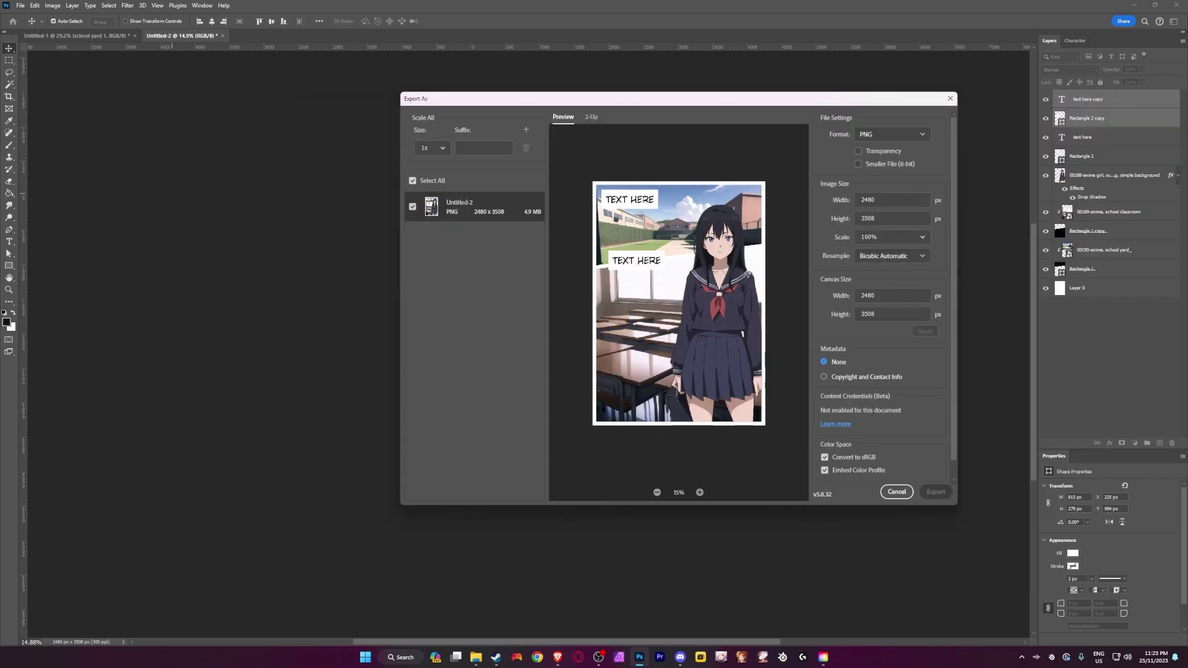
{"action": "scroll", "coordinate": [583, 153], "scroll_direction": "up", "scroll_amount": 2}
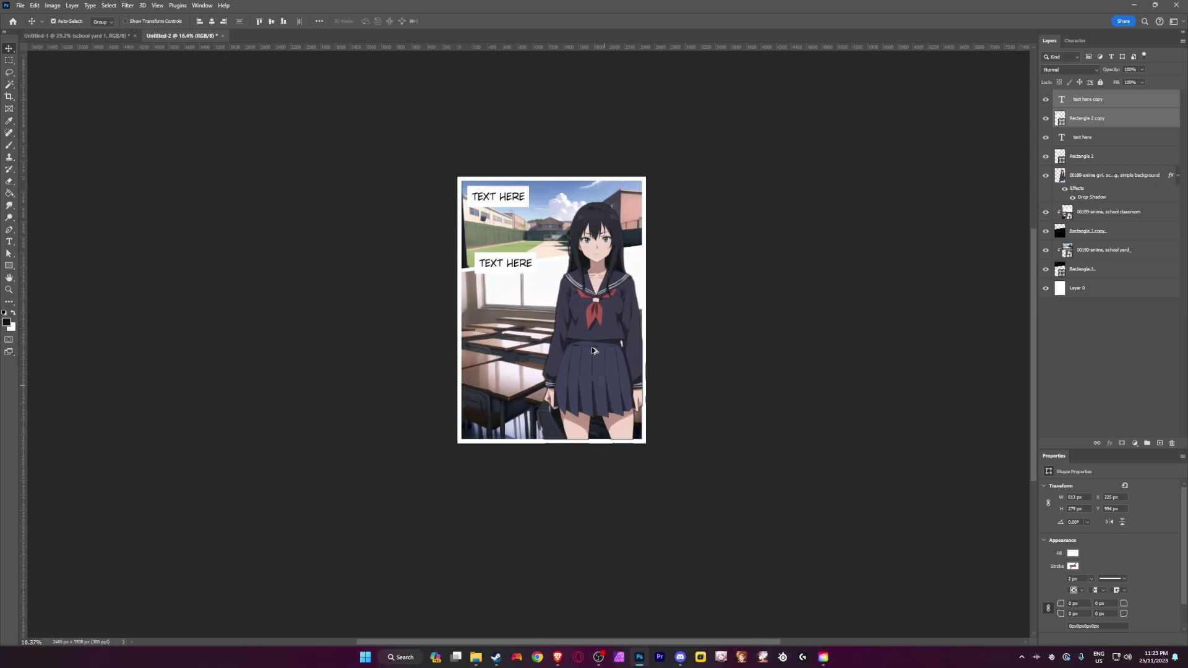